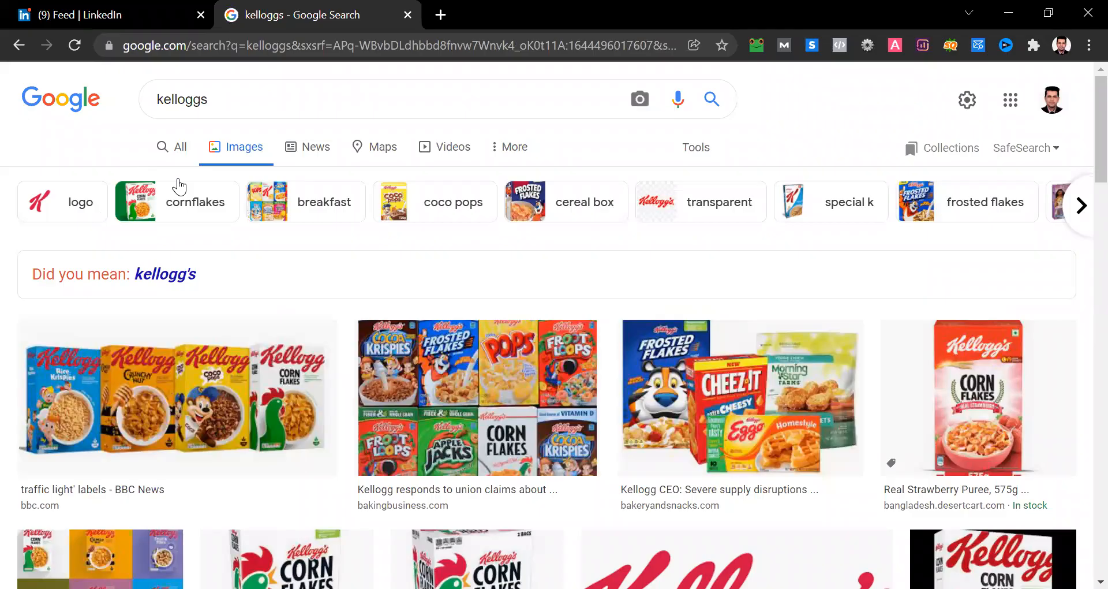
- Review the Blog Posts slide in the PowerPoint presentation, then return to the LinkedIn feed in the browser
click(179, 186)
click(71, 9)
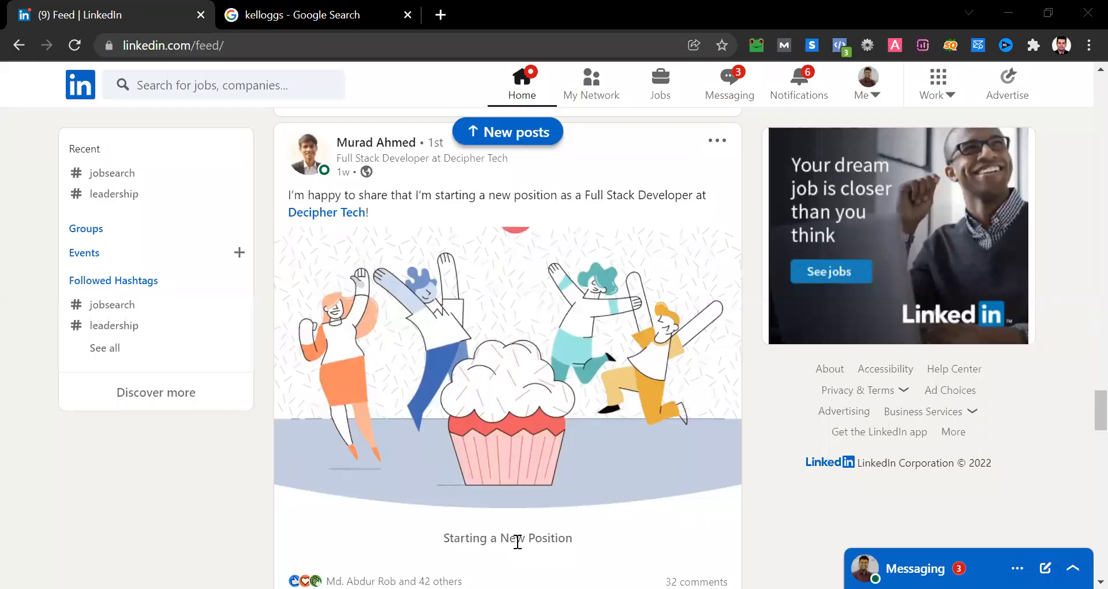
key(alt+Tab)
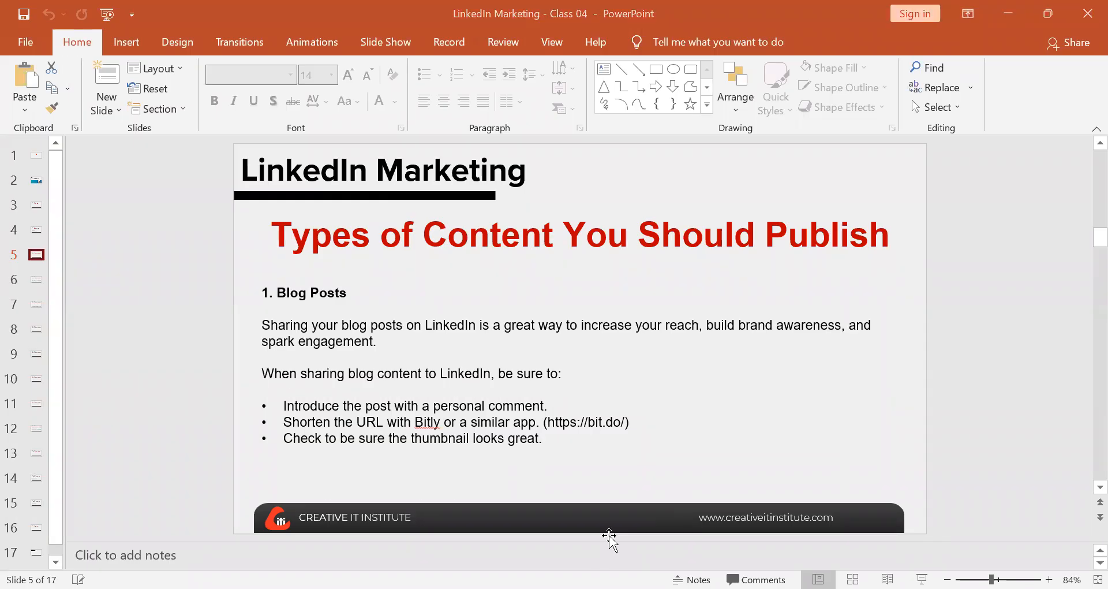
click(478, 550)
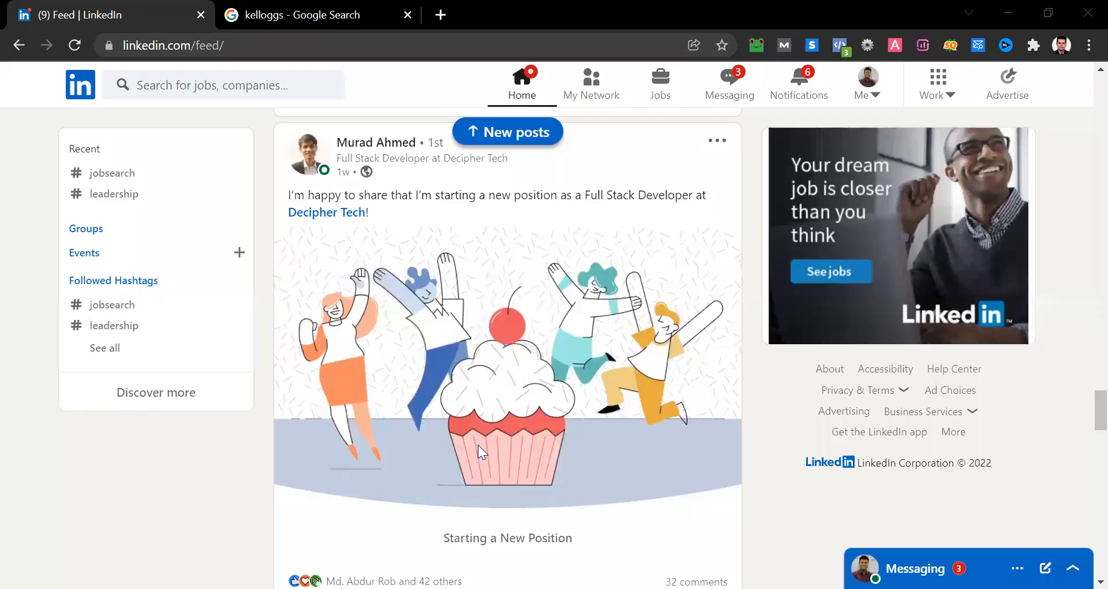
key(alt+Tab)
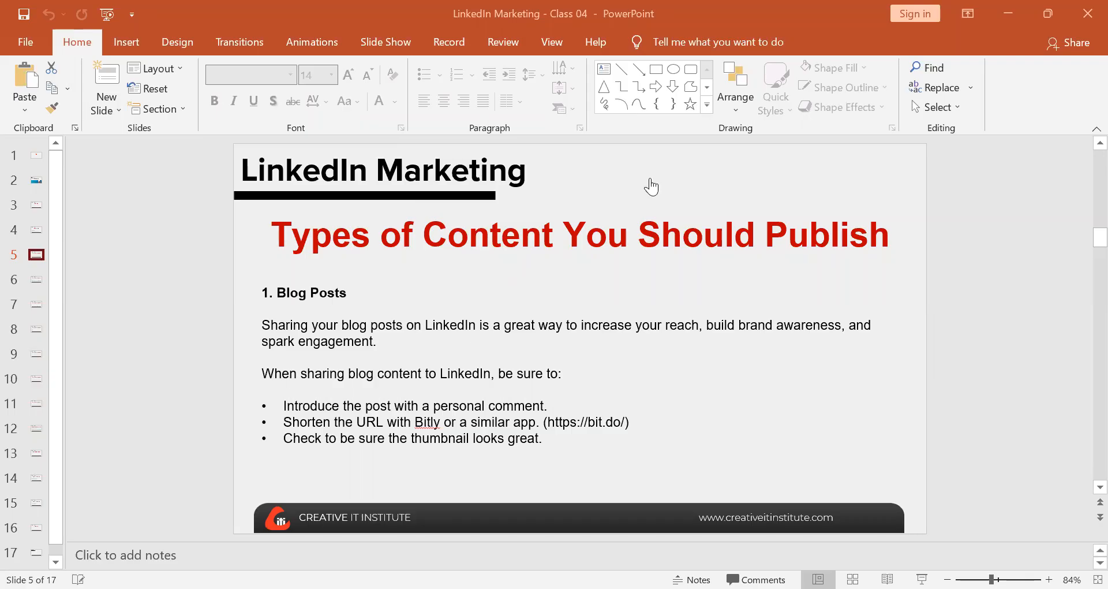
key(alt+Tab)
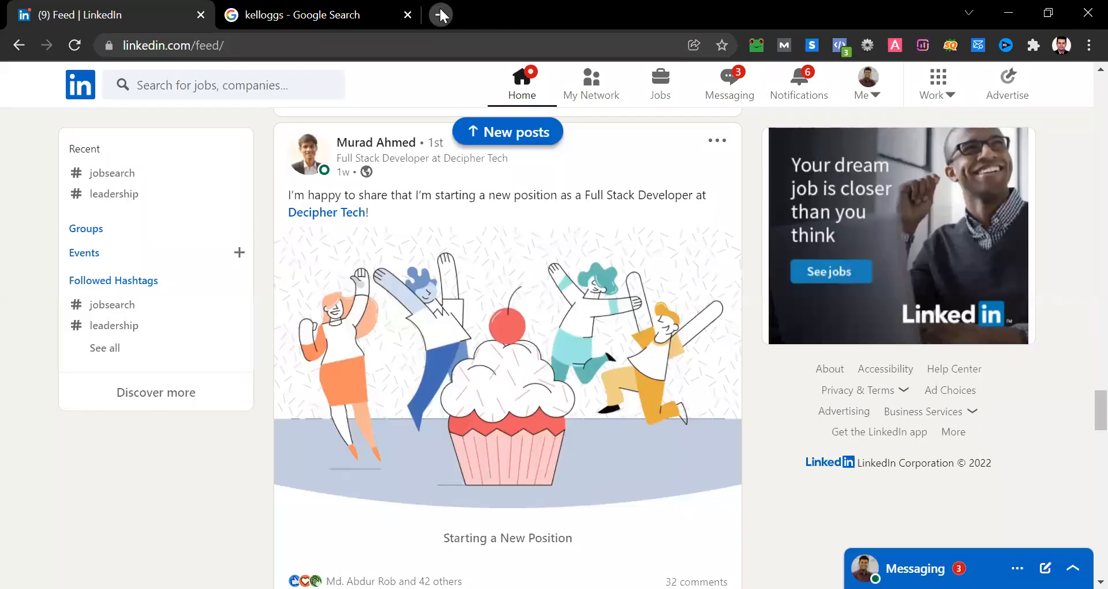
- Open YouTube in a new browser tab
click(440, 13)
text(youtube.com)
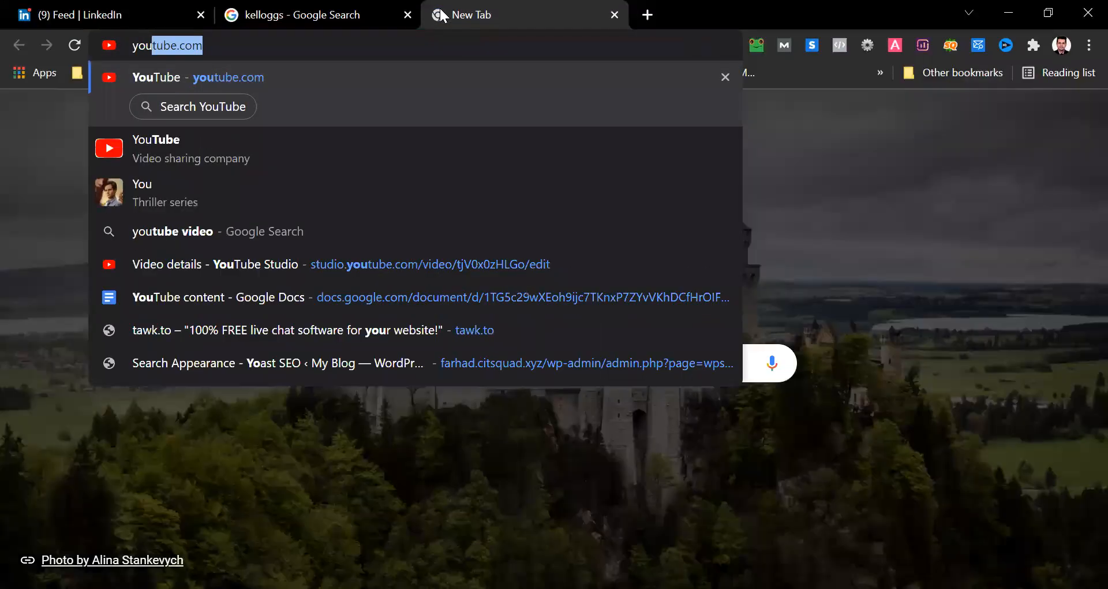
key(Return)
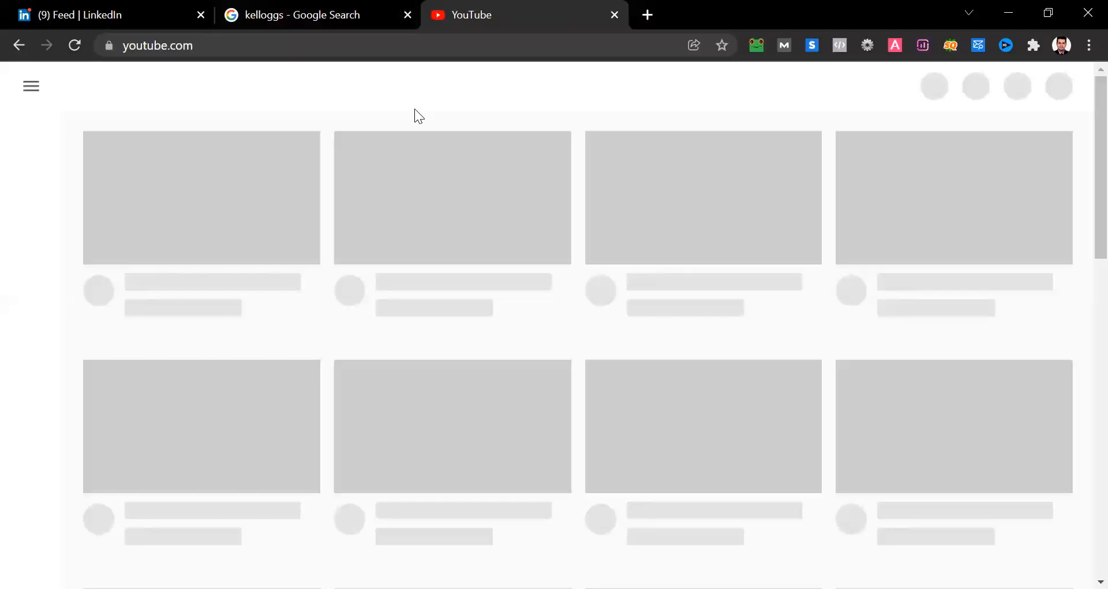
- Search YouTube for "how to be a good presenter"
click(377, 85)
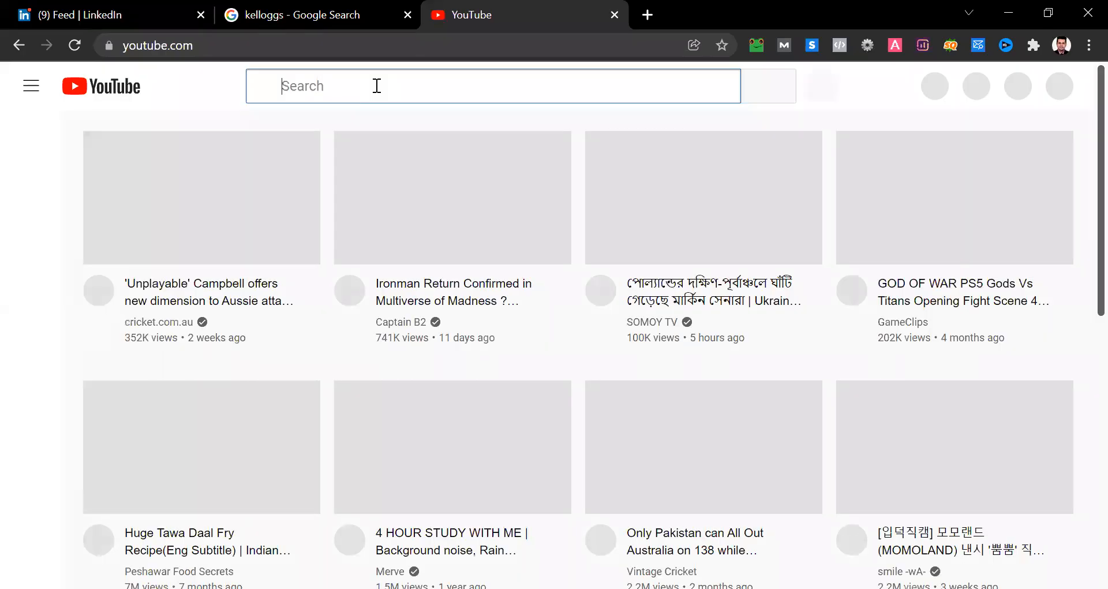
text(Ho)
text( to)
key(BackSpace)
key(BackSpace)
key(BackSpace)
text(w to be a)
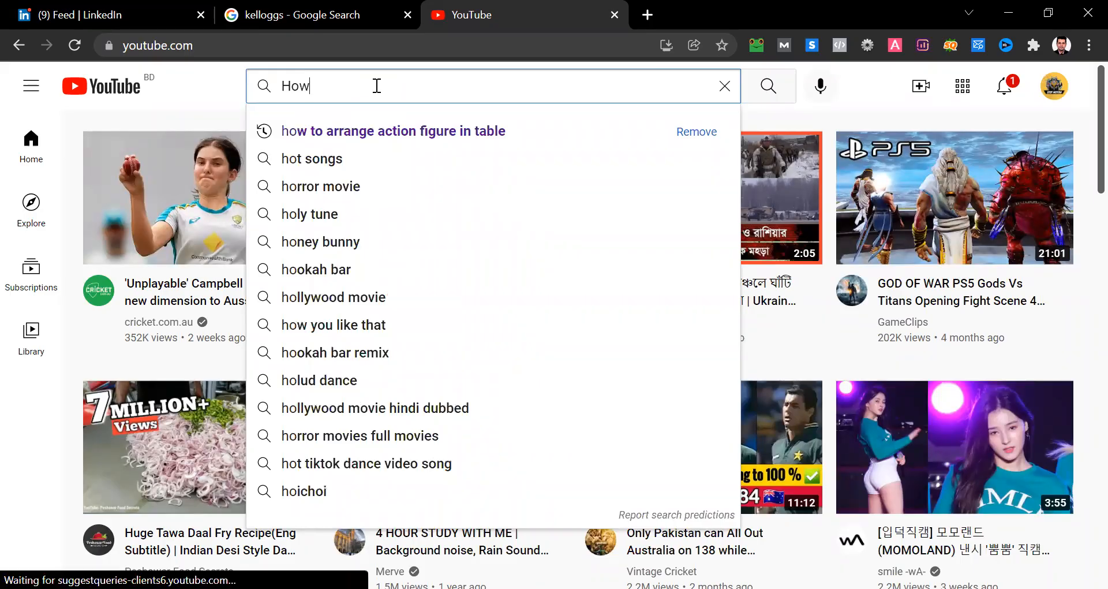
text( good prese)
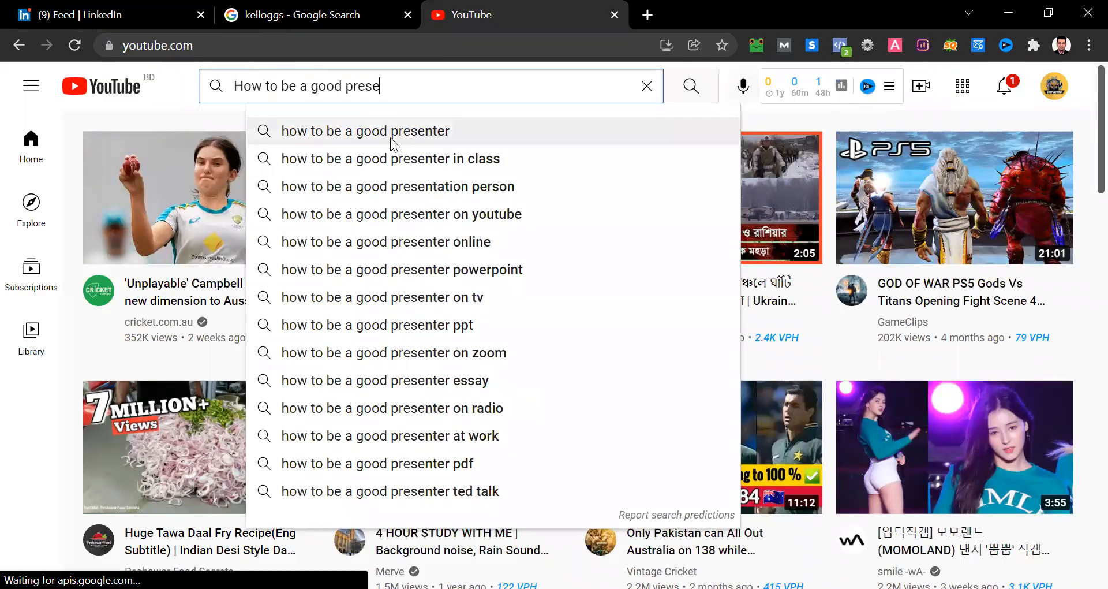
key(Down)
key(Return)
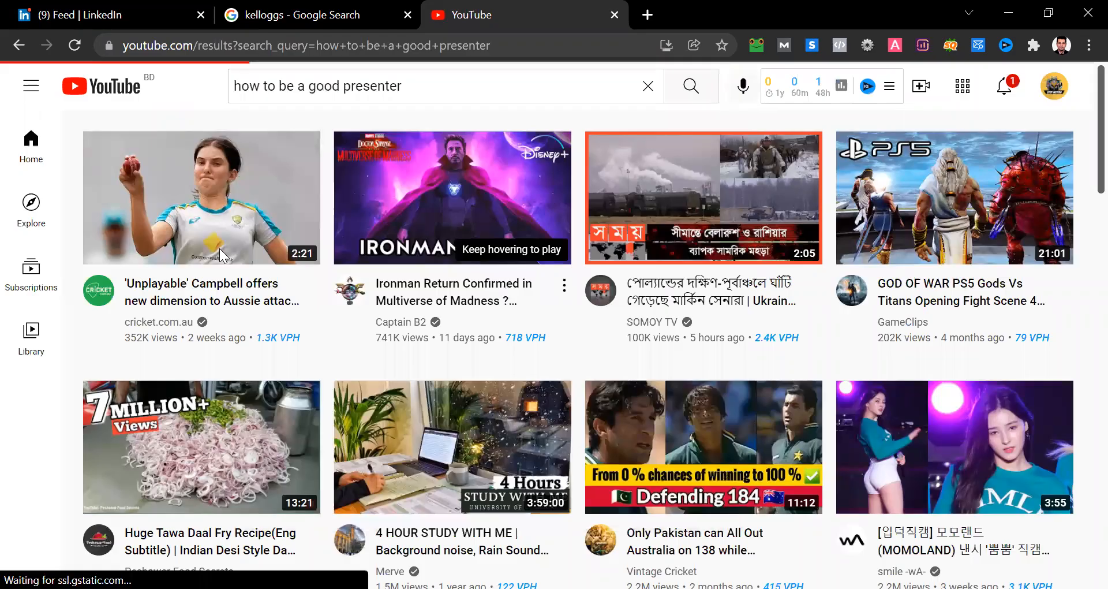
- Open the video "How to Do a Presentation - 5 Steps to a Killer Opener" and mute its playback
scroll(144, 231, down, 8)
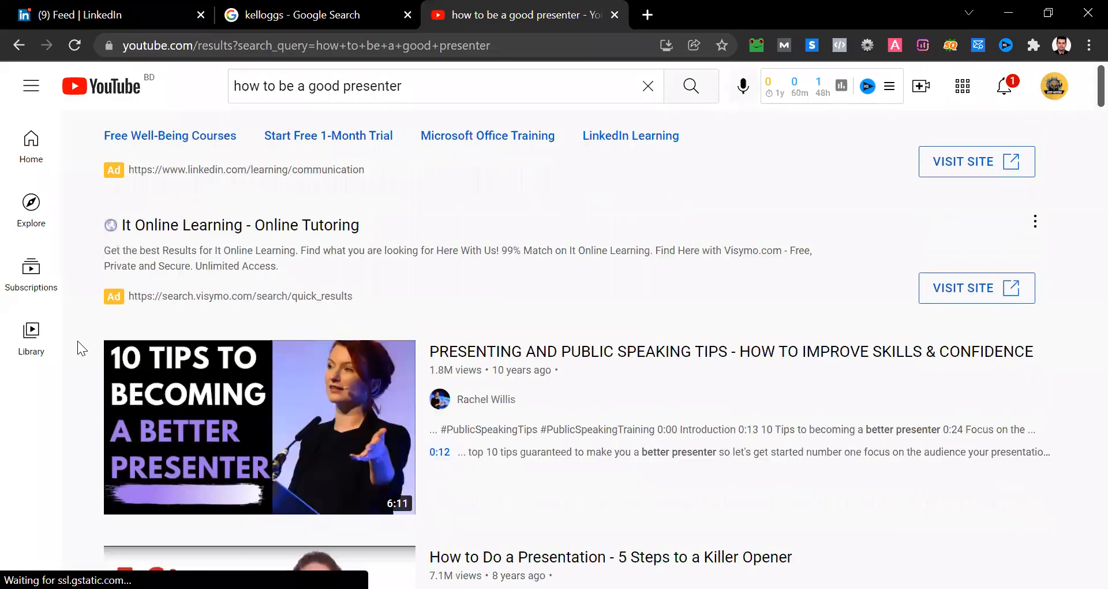
click(238, 371)
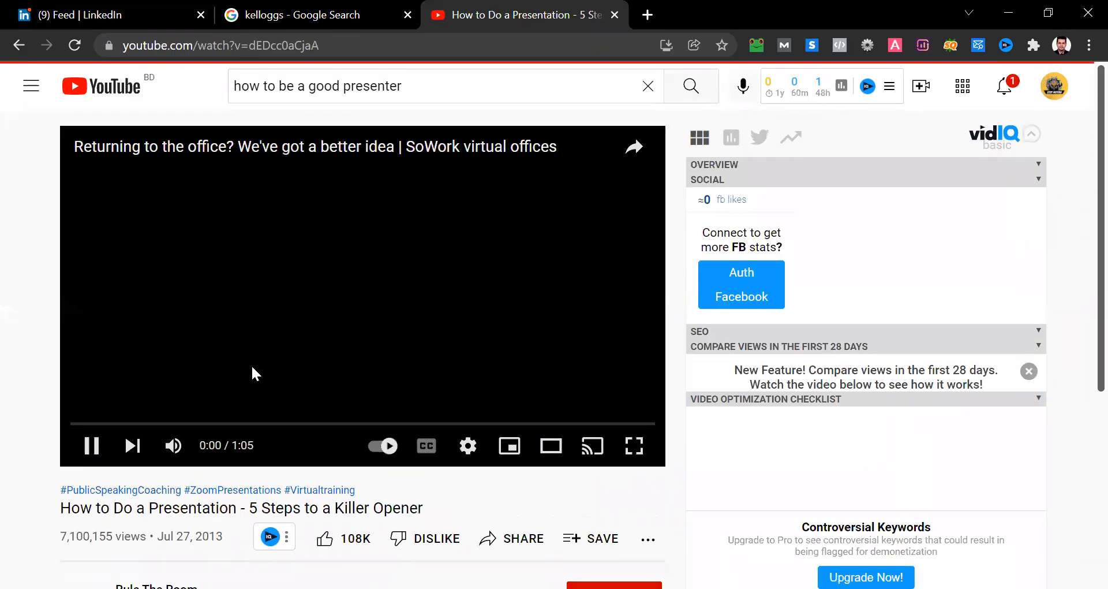
scroll(219, 376, down, 1)
click(173, 388)
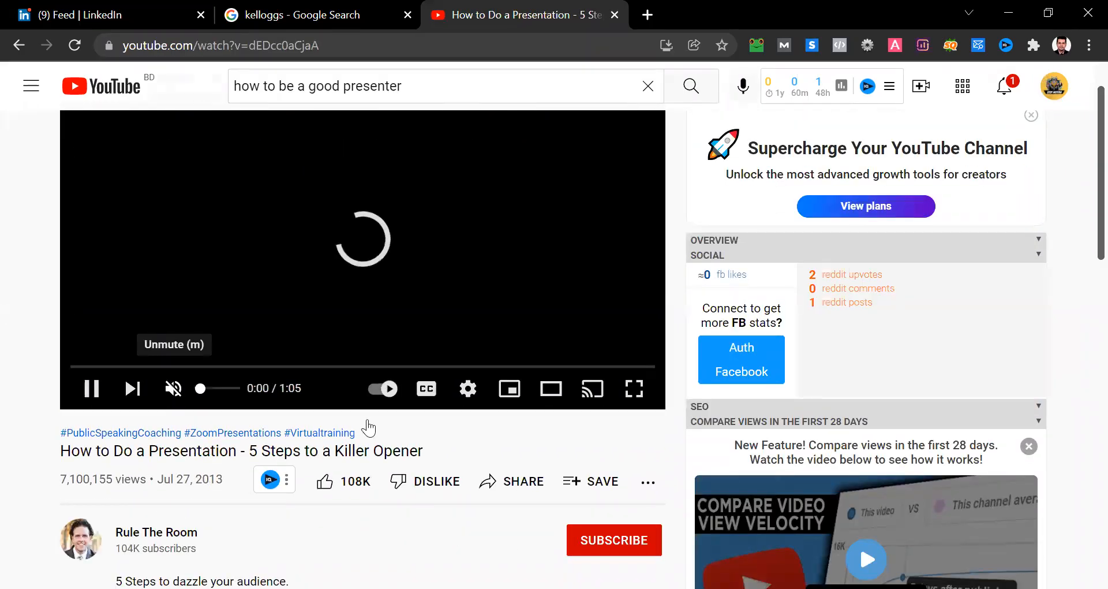
- Copy the video's short share link from its sharing options
click(515, 483)
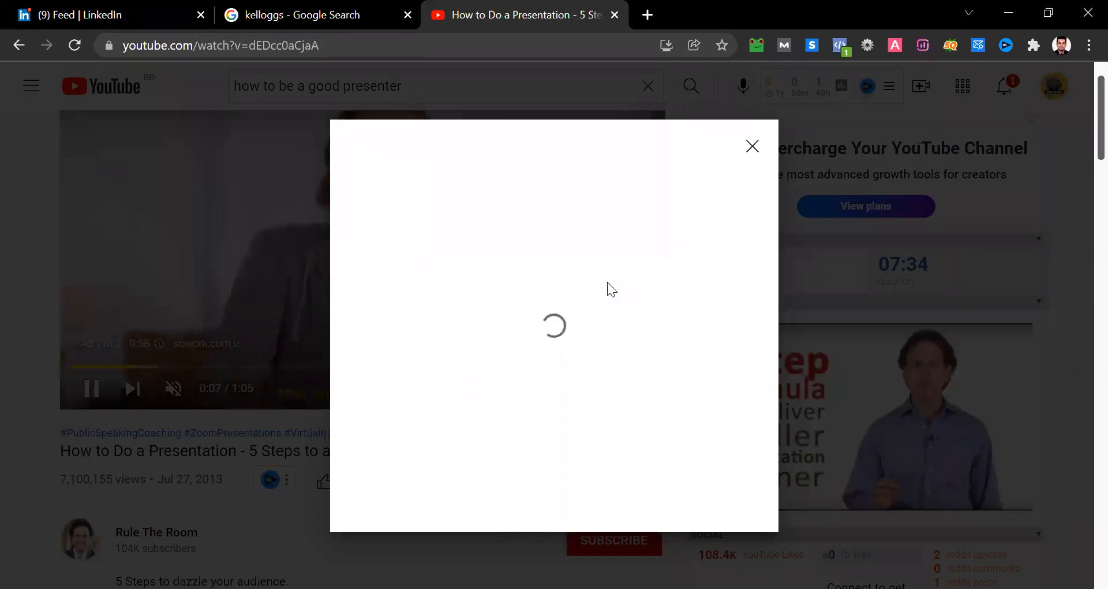
click(752, 146)
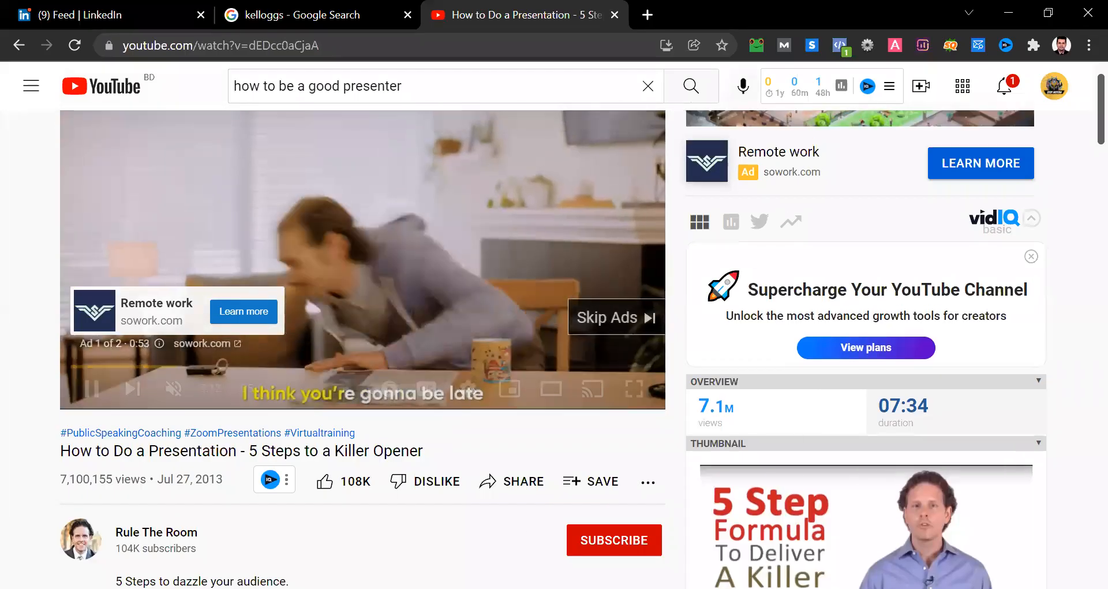
click(499, 490)
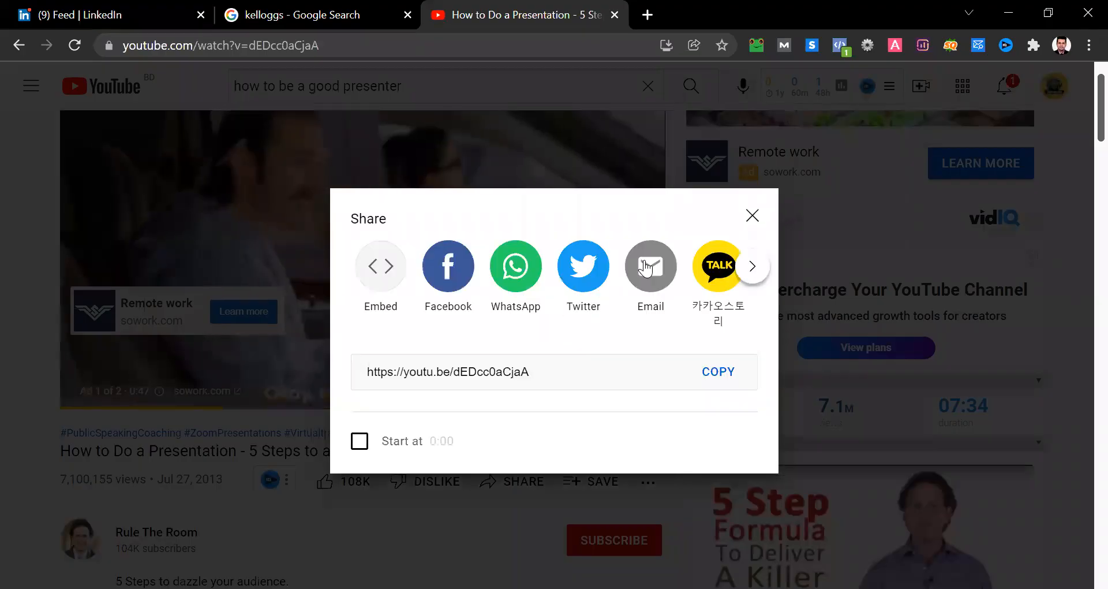
click(705, 371)
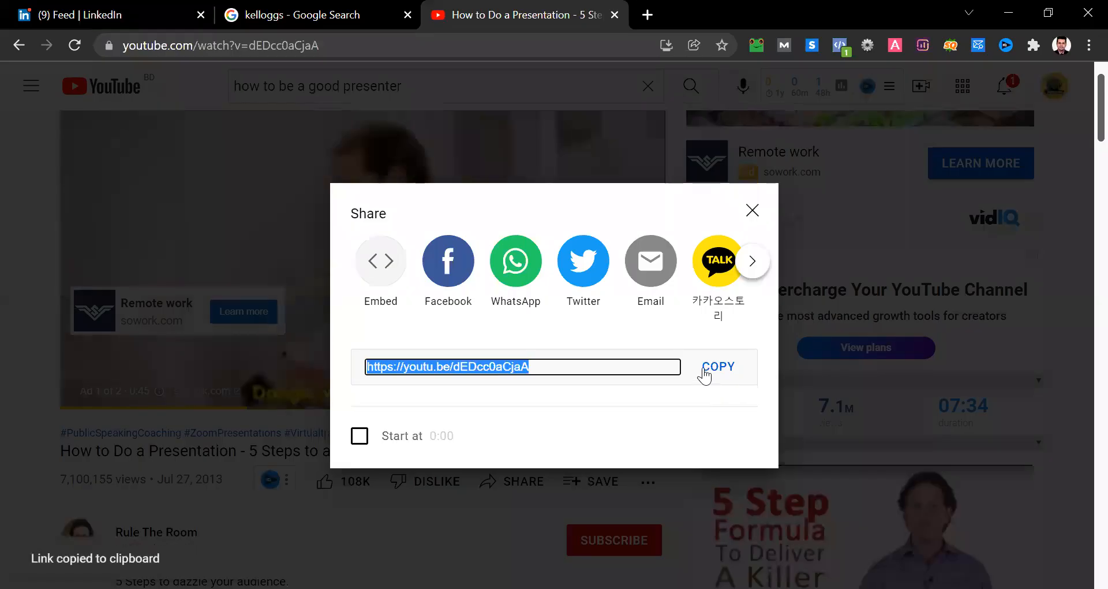
- Start a new LinkedIn post containing the copied YouTube link and check its generated video preview
click(106, 9)
scroll(432, 203, down, 3)
scroll(433, 203, down, 20)
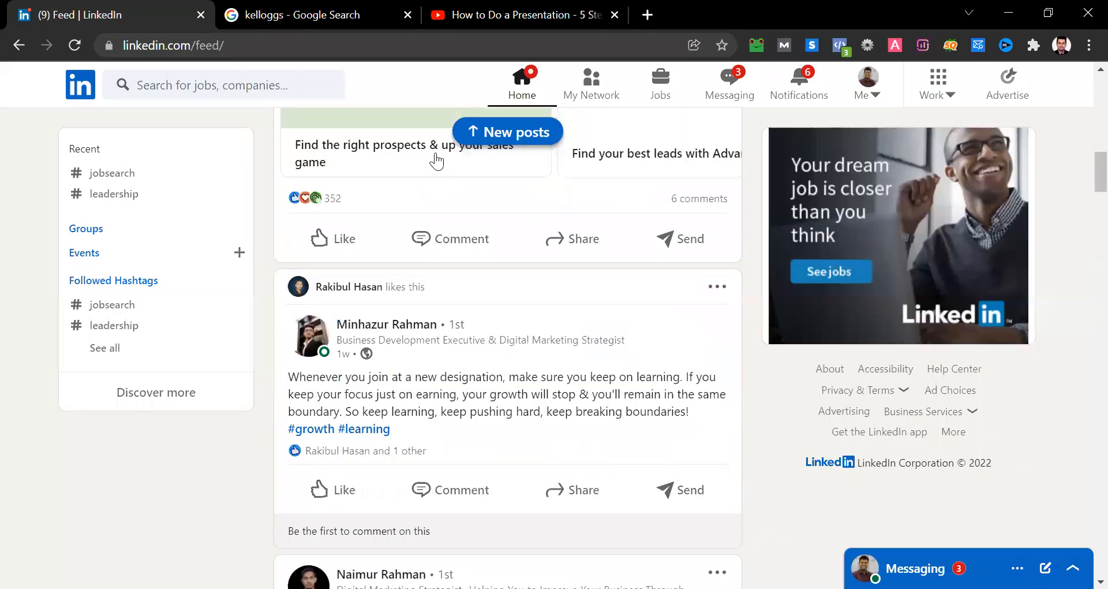
scroll(437, 162, up, 20)
click(431, 153)
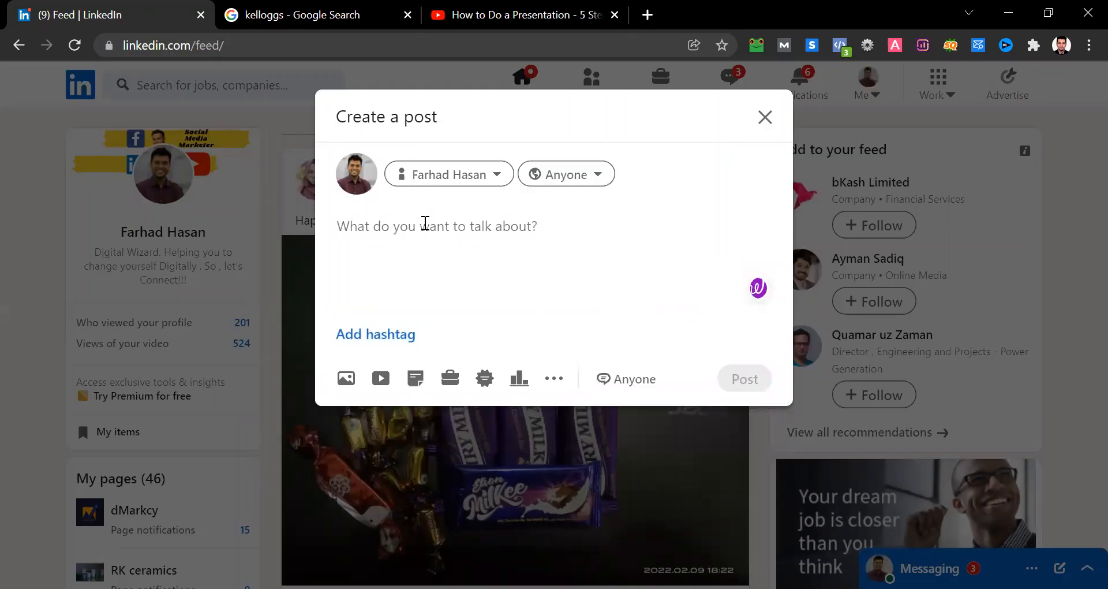
key(ctrl+v)
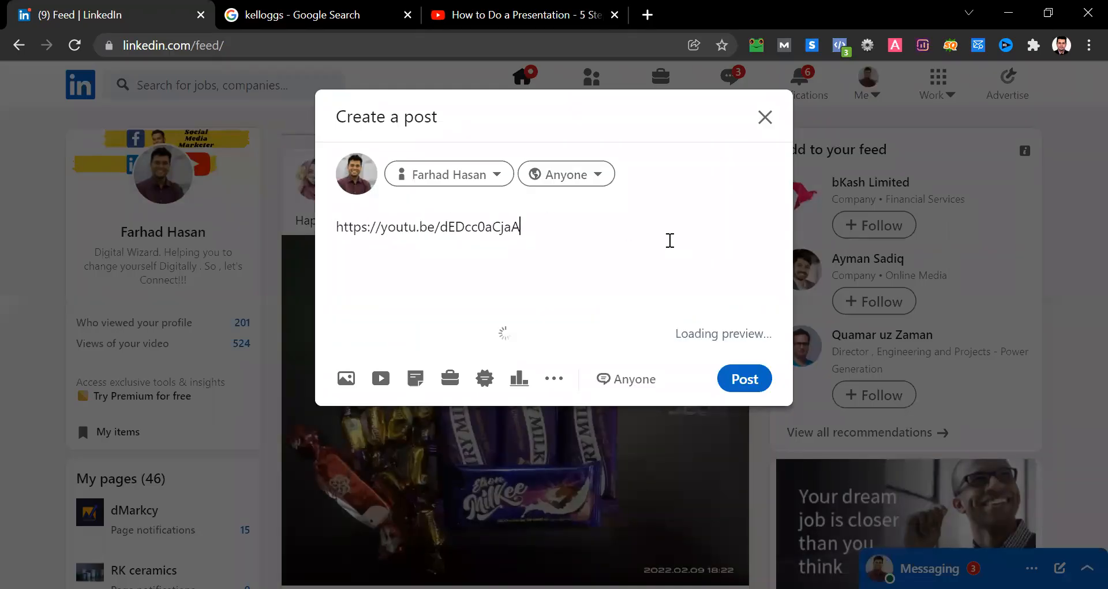
scroll(670, 240, down, 2)
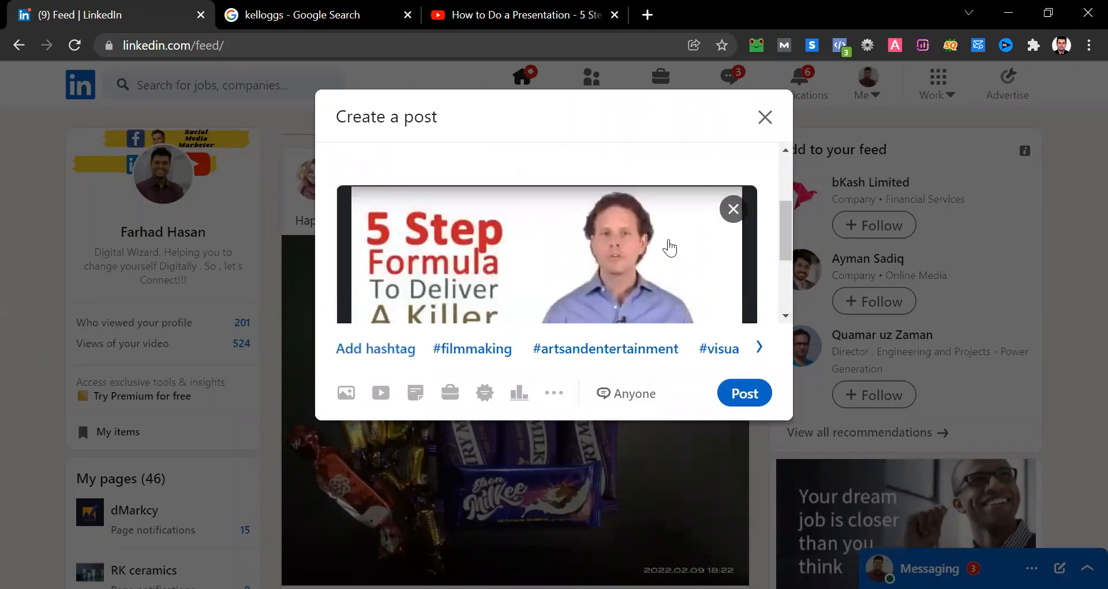
scroll(671, 241, down, 1)
scroll(670, 241, up, 3)
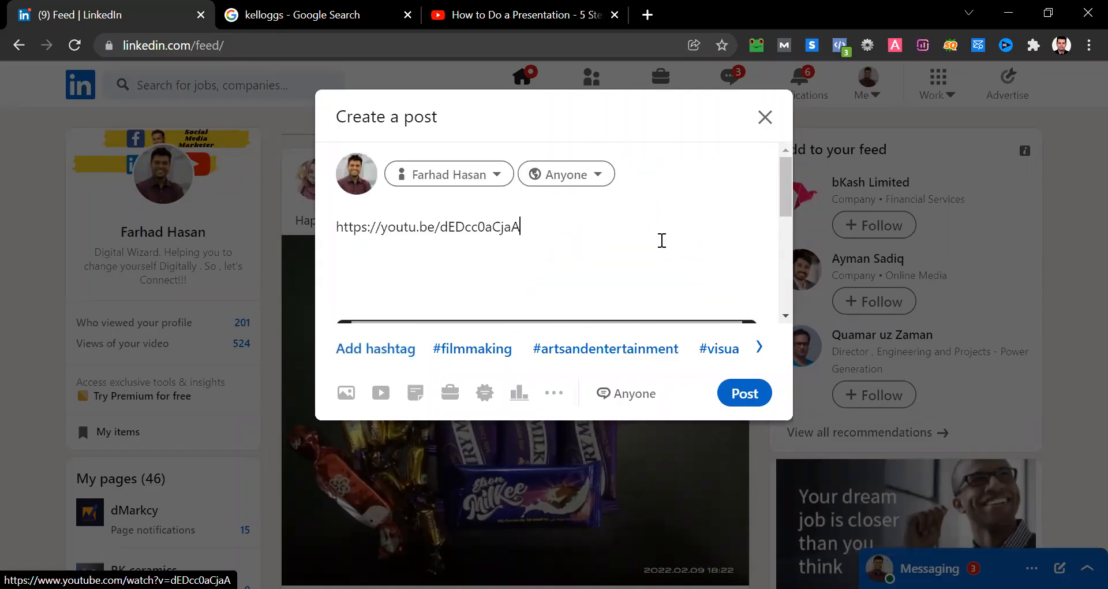
- Search for "bitly" in a new browser tab and open the Bitly URL shortener website
click(647, 15)
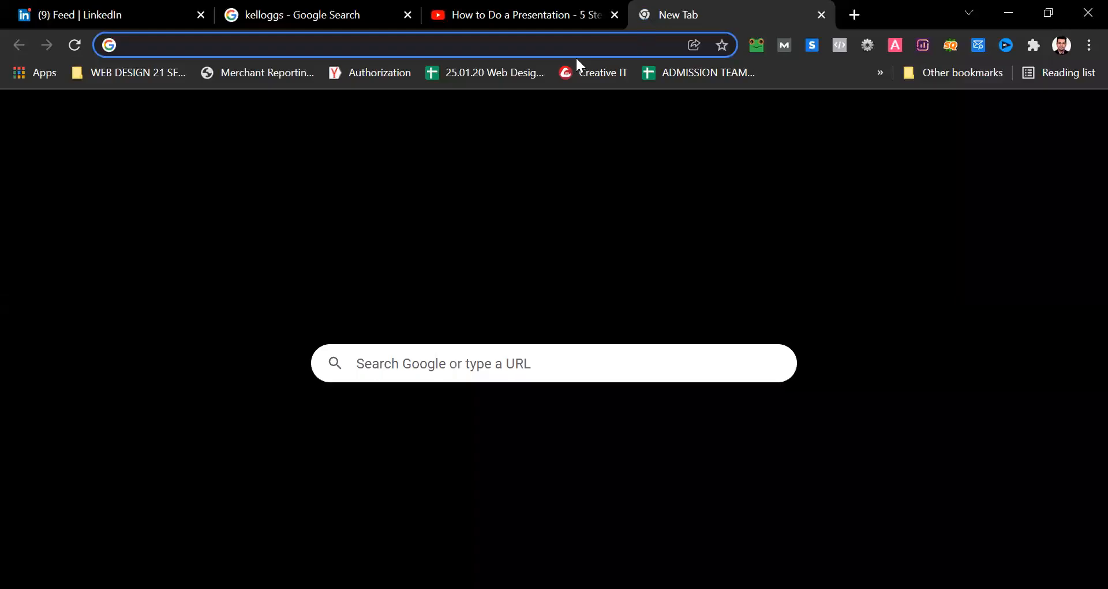
text(bit)
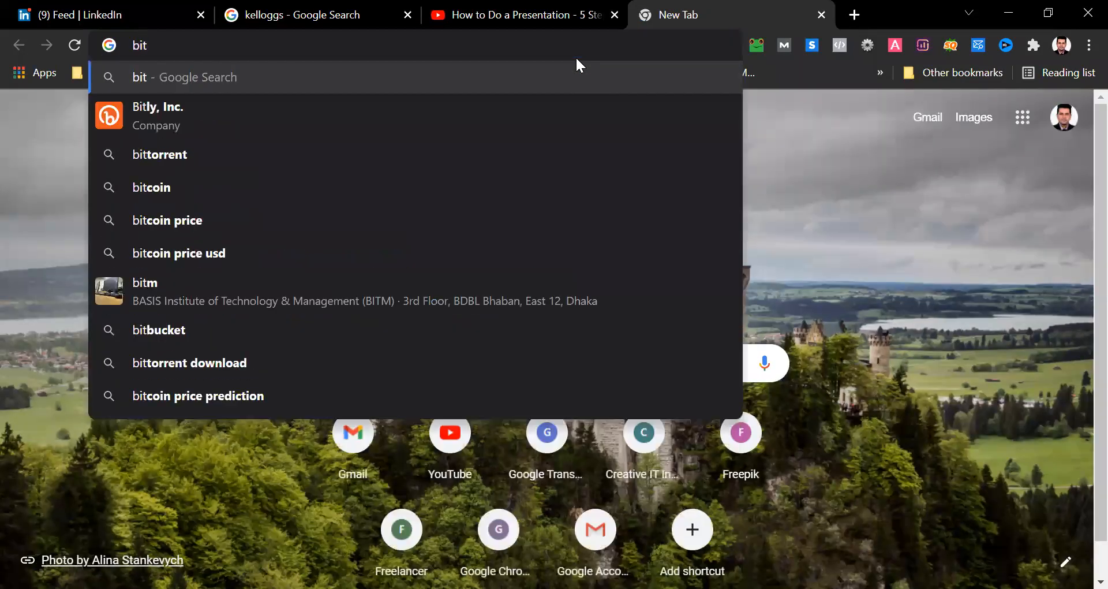
text(ly)
key(Return)
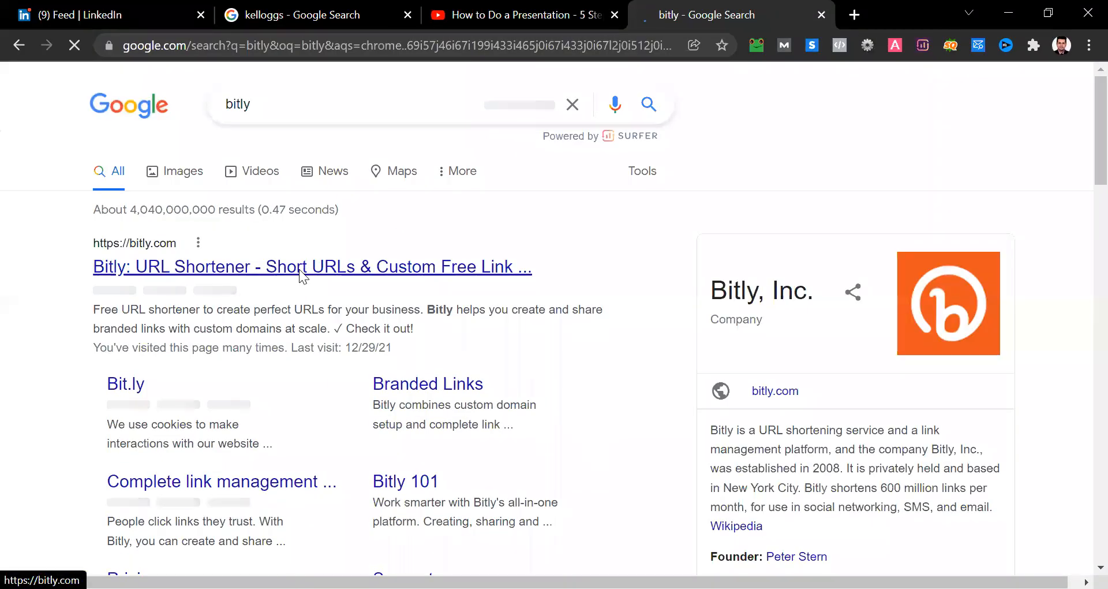
click(299, 269)
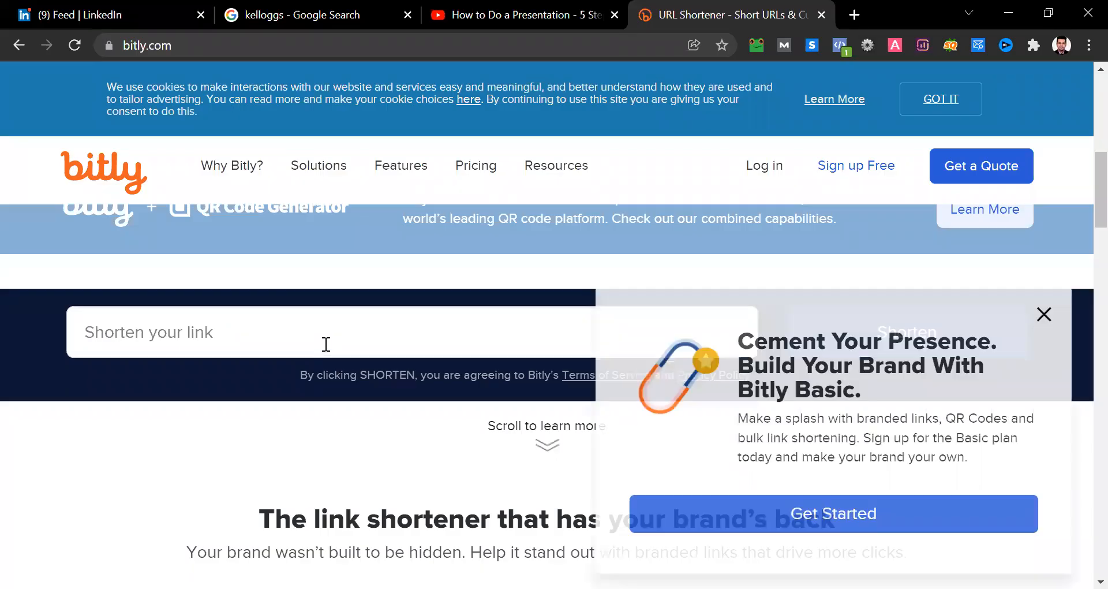
click(727, 320)
key(ctrl+v)
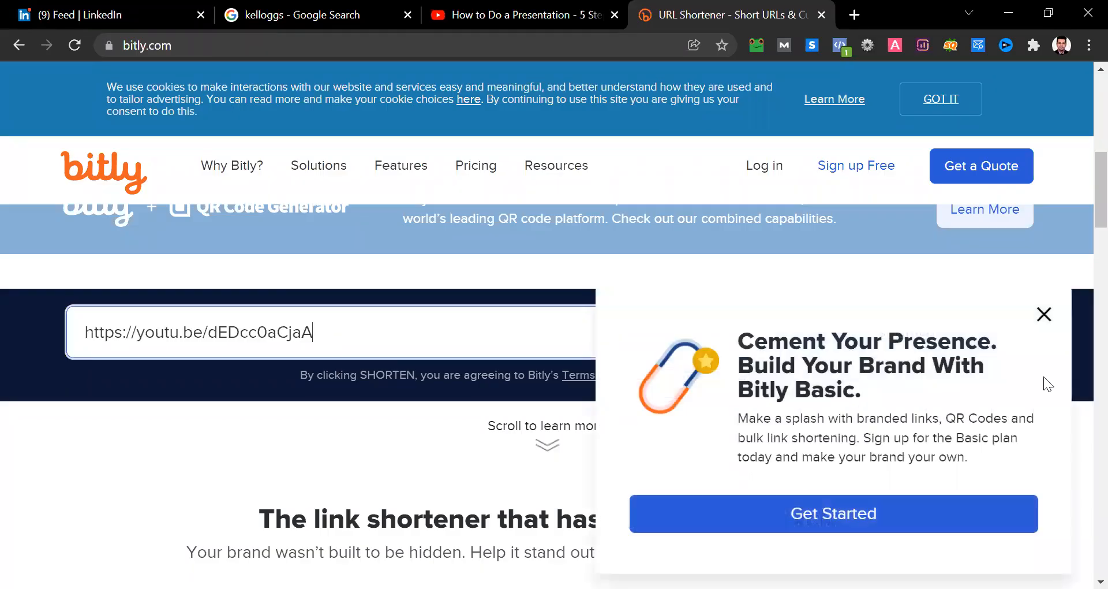
click(1042, 317)
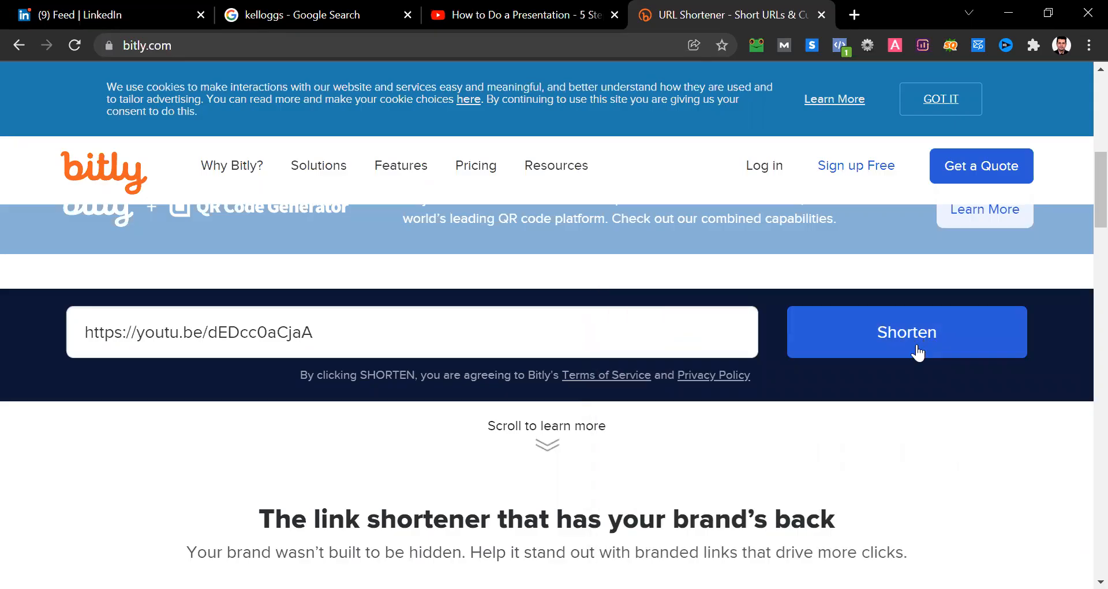
click(912, 352)
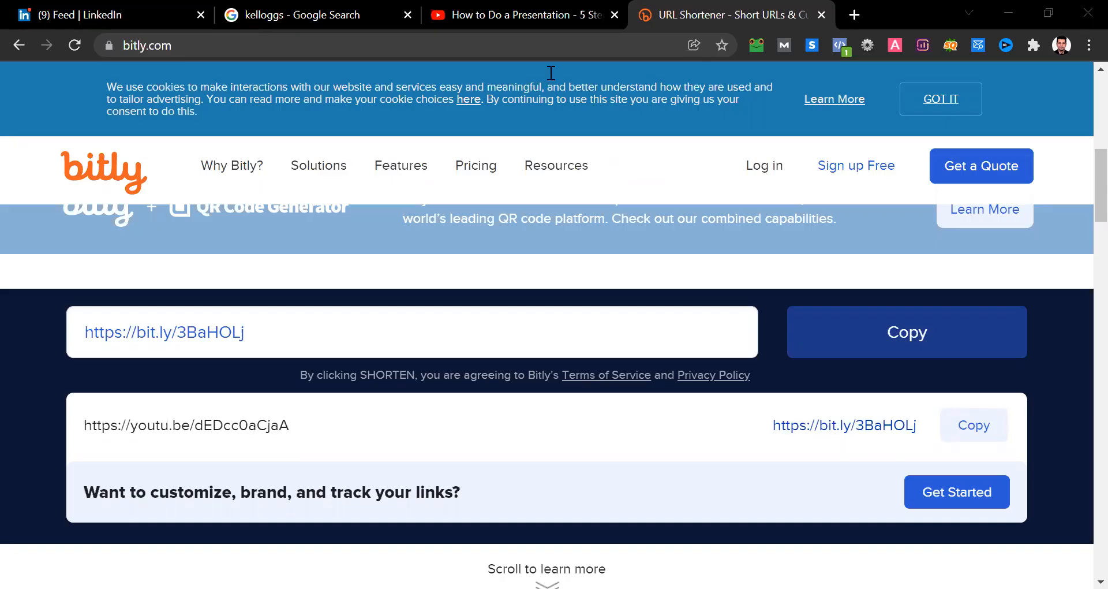
- Return to LinkedIn and discard the draft post containing the YouTube link
key(ctrl+shift+Tab)
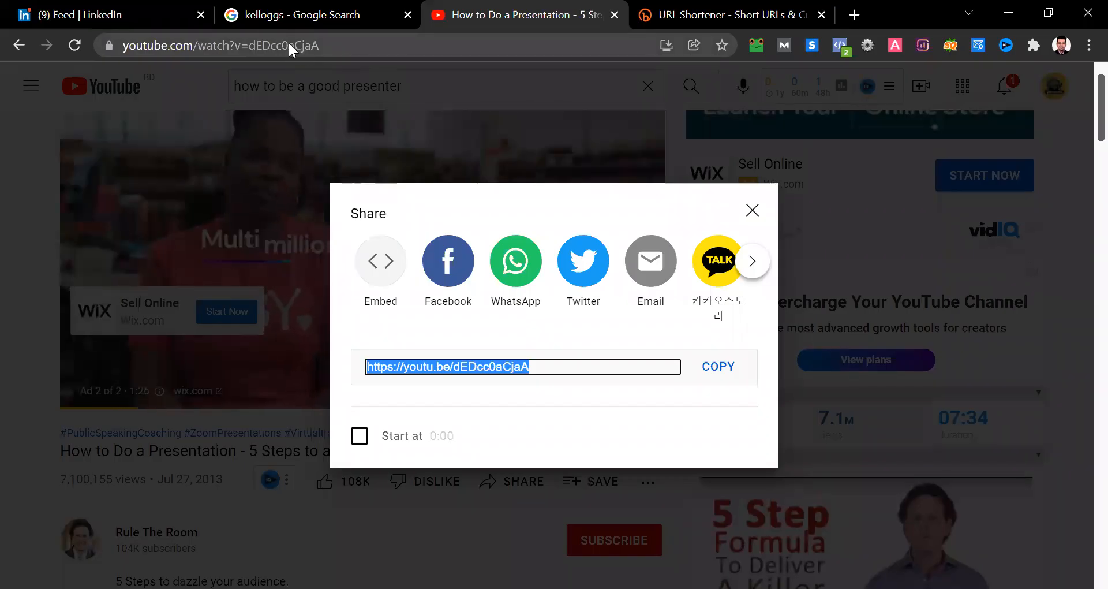
click(122, 8)
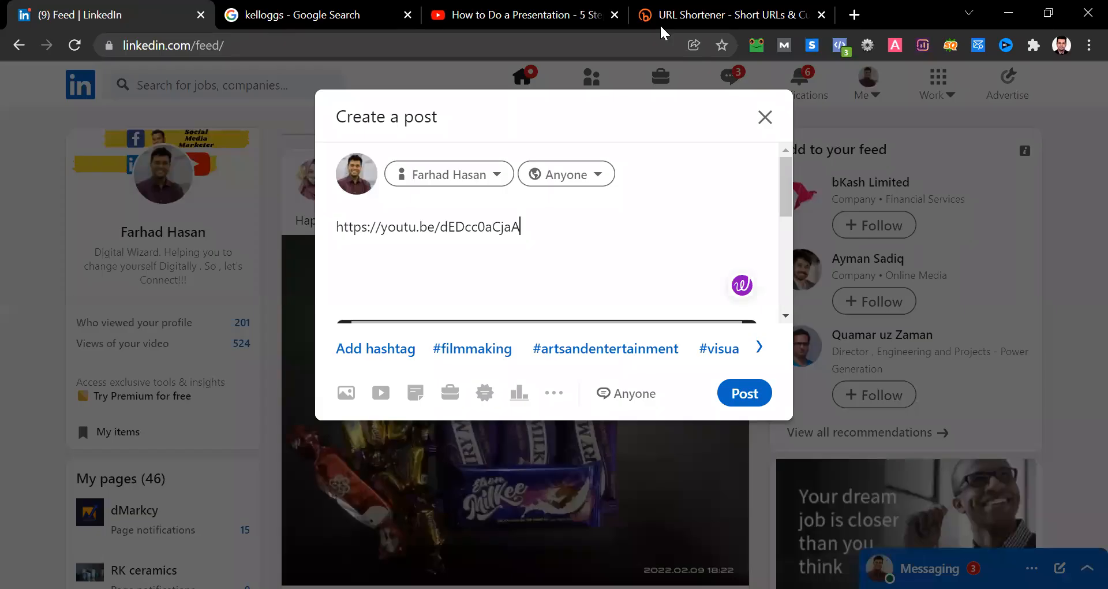
click(764, 121)
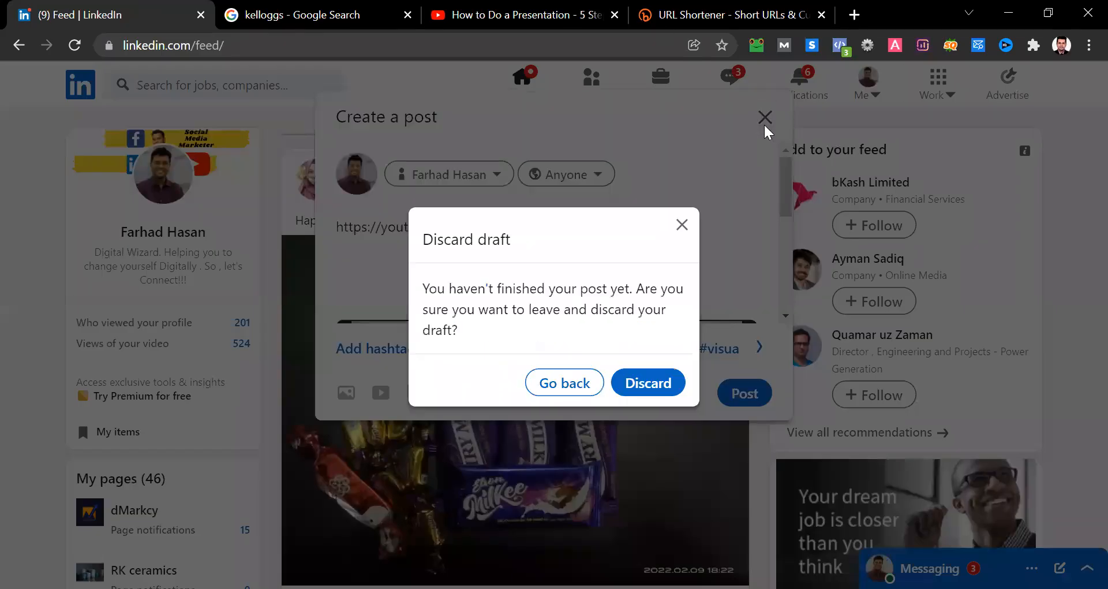
key(Return)
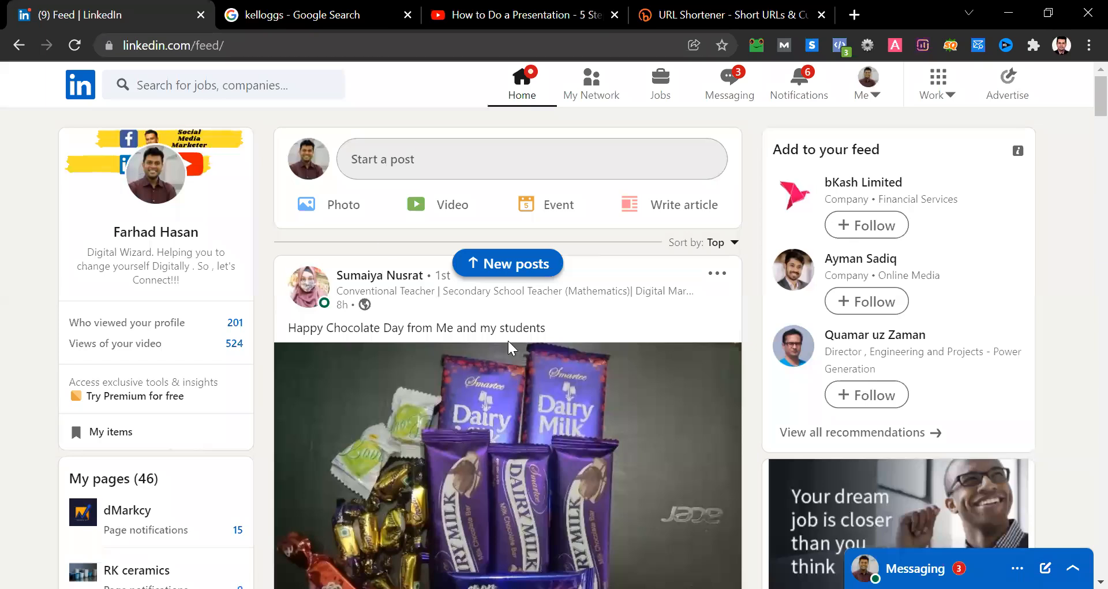
scroll(508, 346, down, 1)
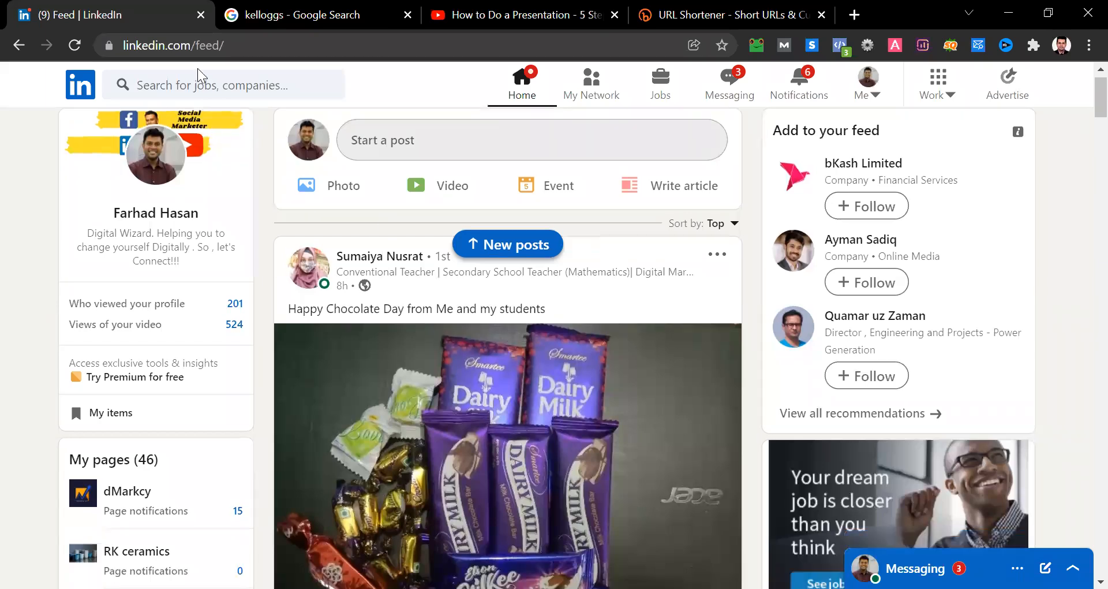
- Search LinkedIn for "creative" and open the results for the suggested "creative it institute" company
click(199, 85)
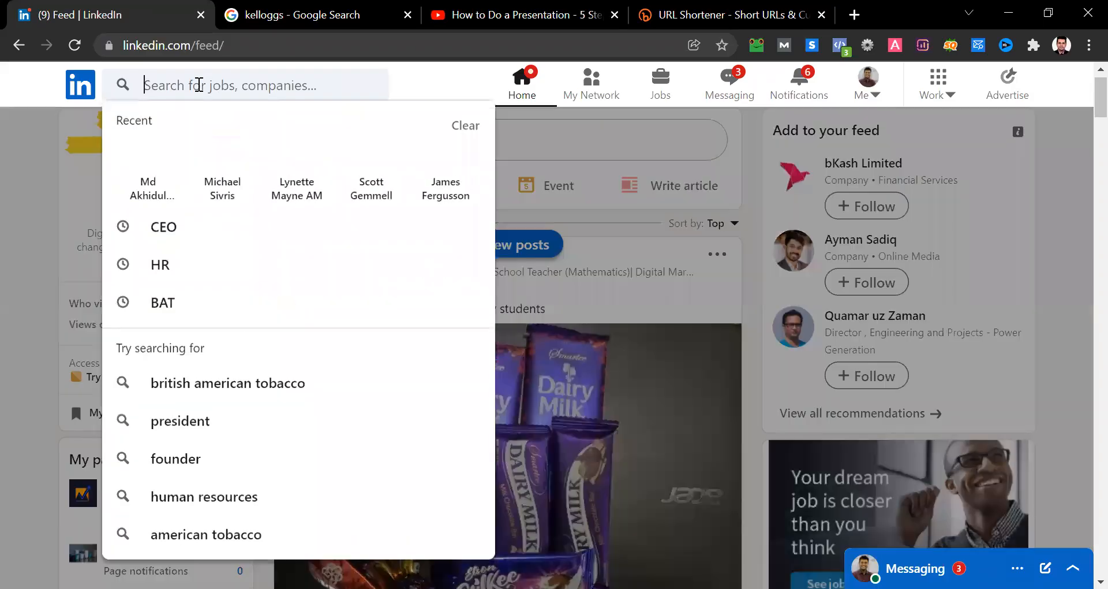
text(creative)
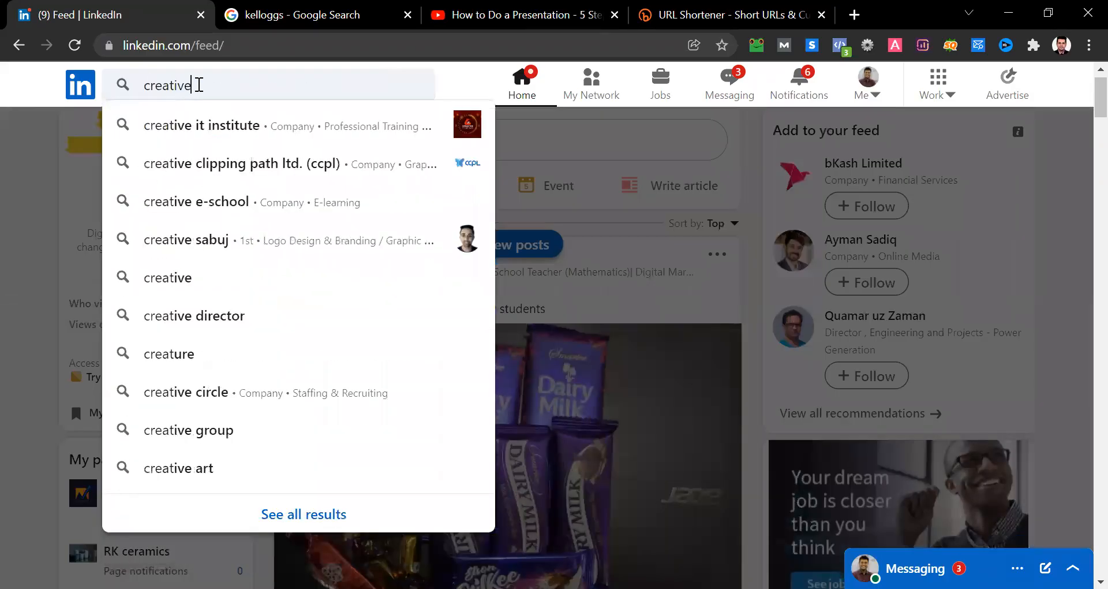
click(260, 129)
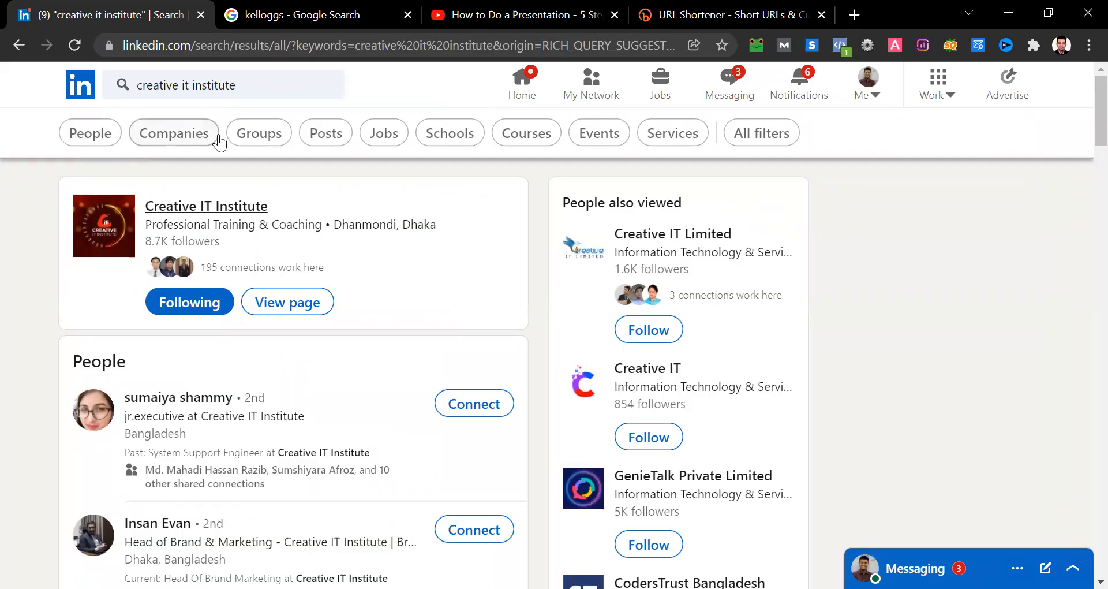
click(321, 136)
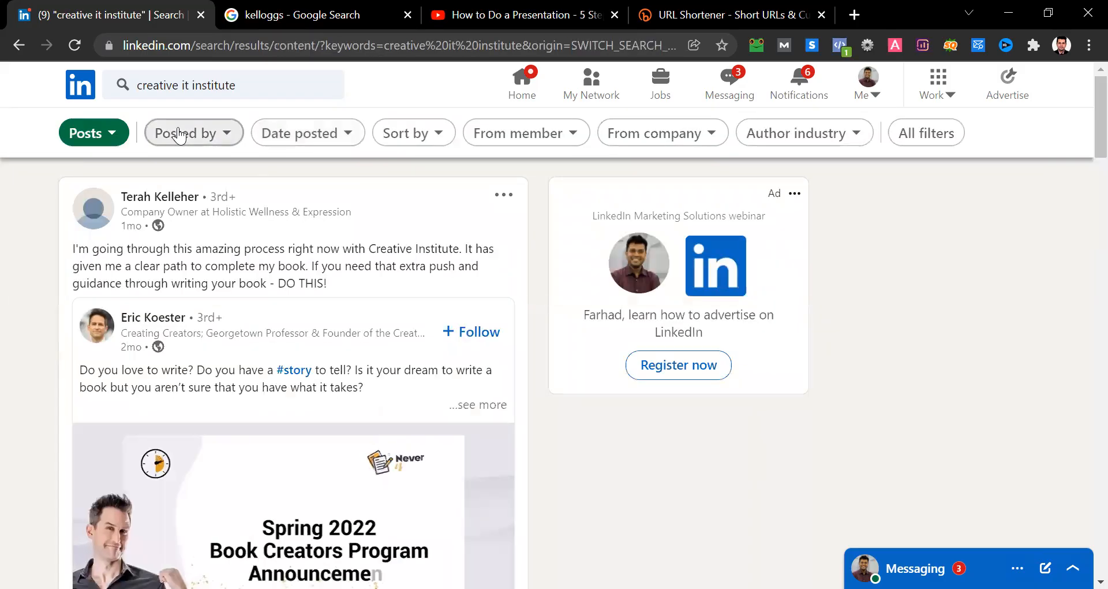
click(18, 45)
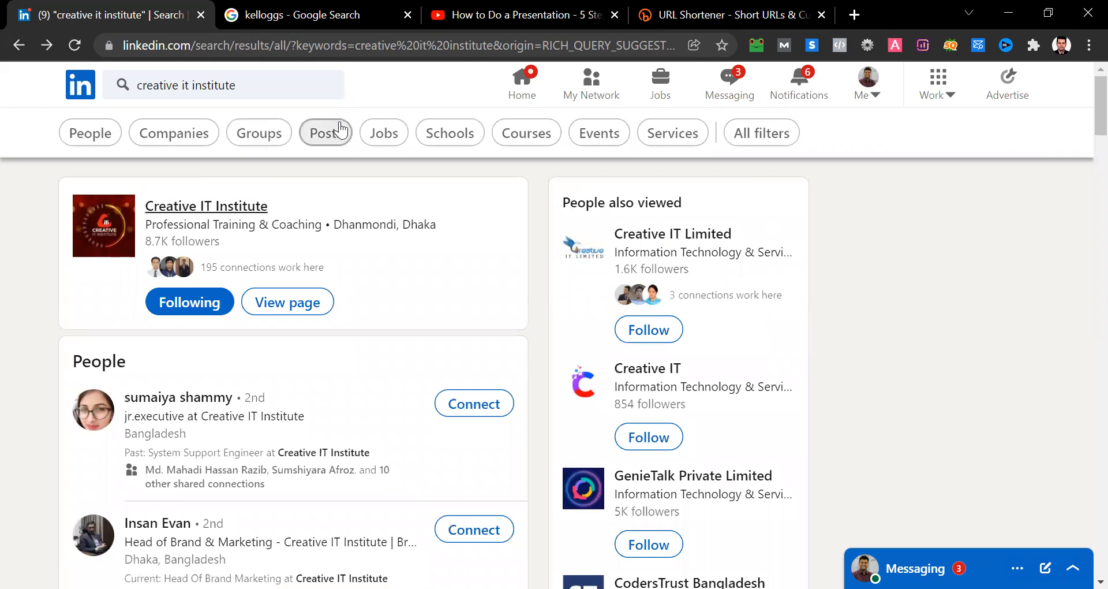
click(340, 131)
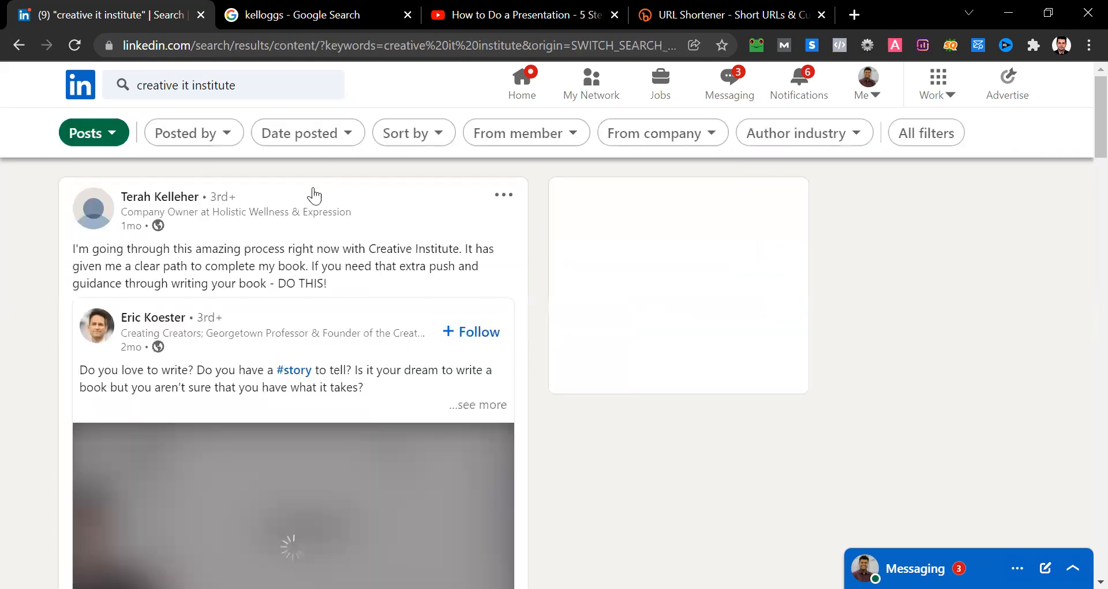
click(17, 46)
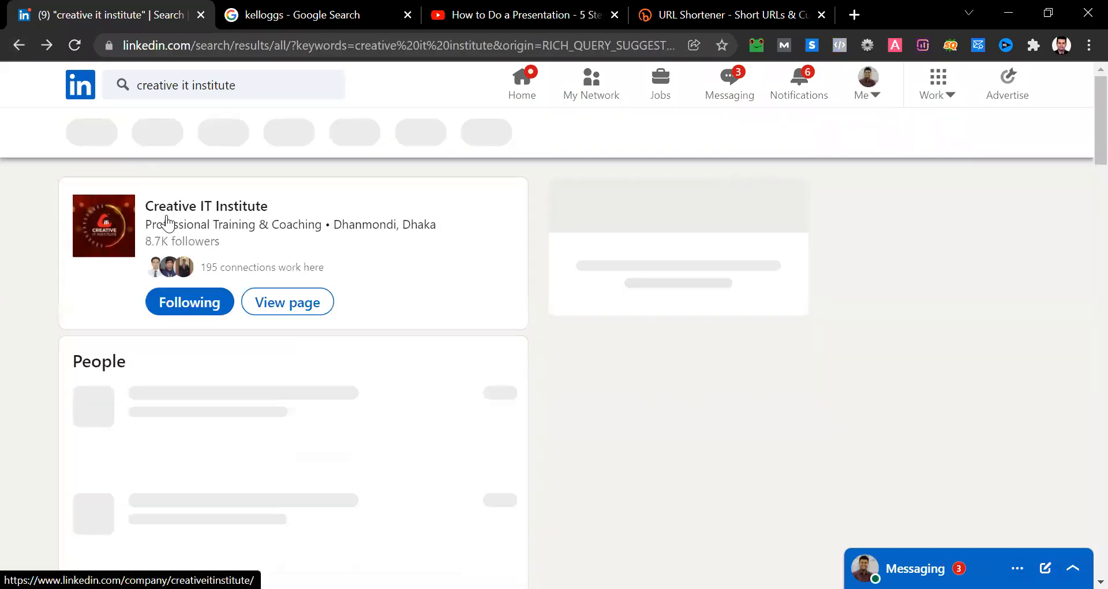
- Open the Creative IT Institute company page from the search results and look through its My Company content
click(167, 207)
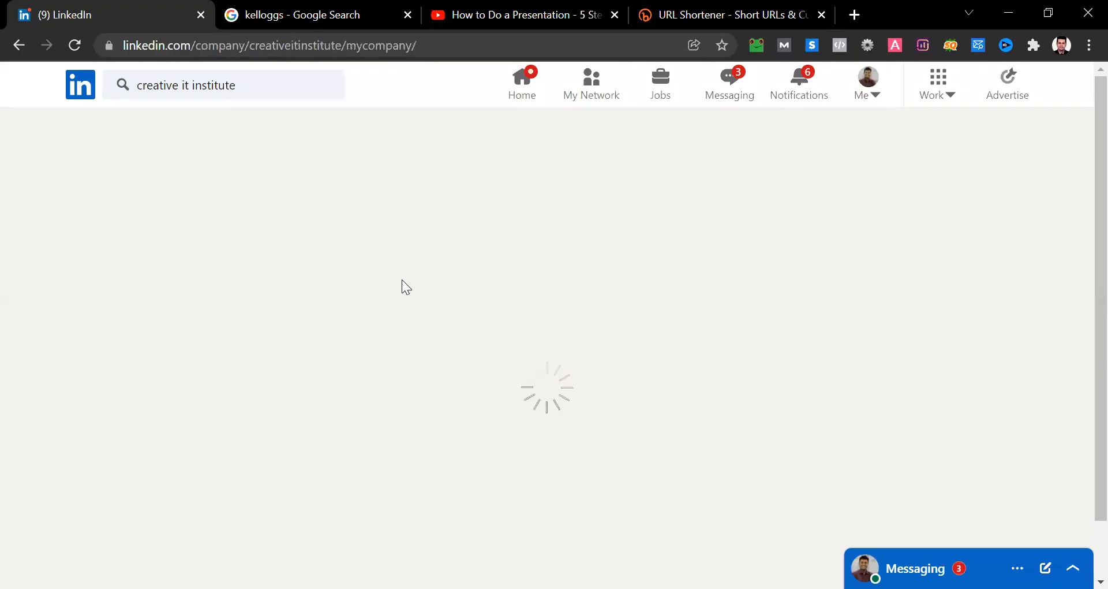
scroll(402, 279, down, 5)
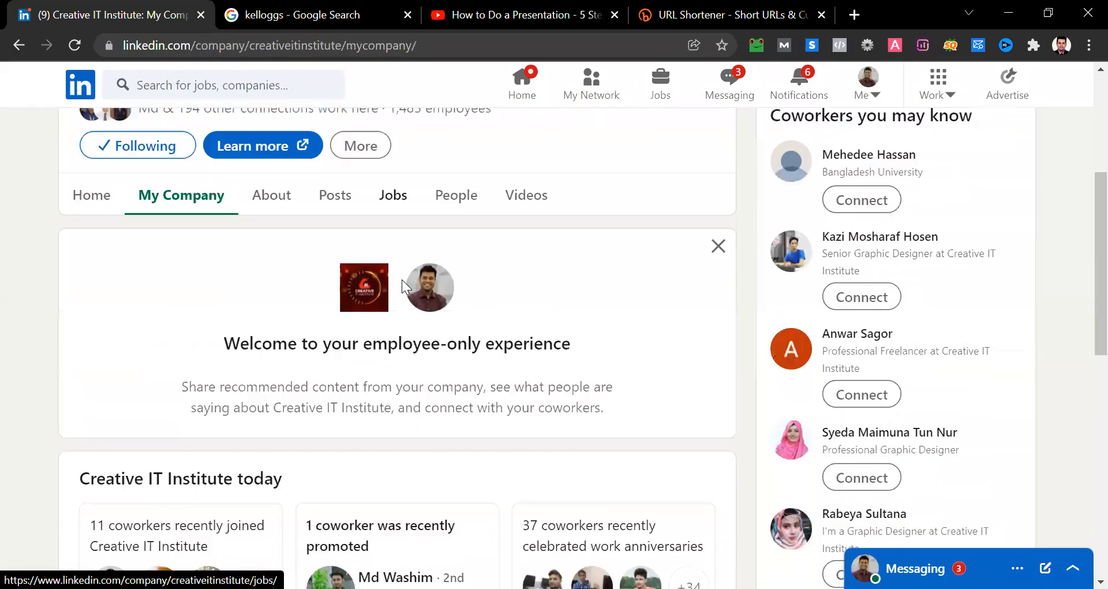
scroll(402, 280, down, 10)
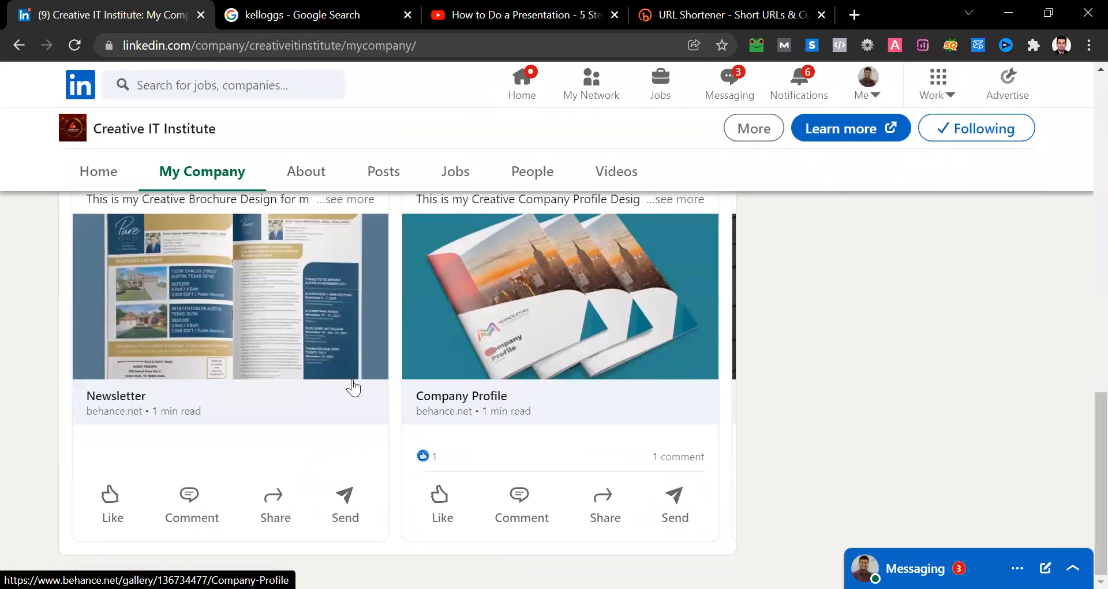
scroll(310, 245, up, 5)
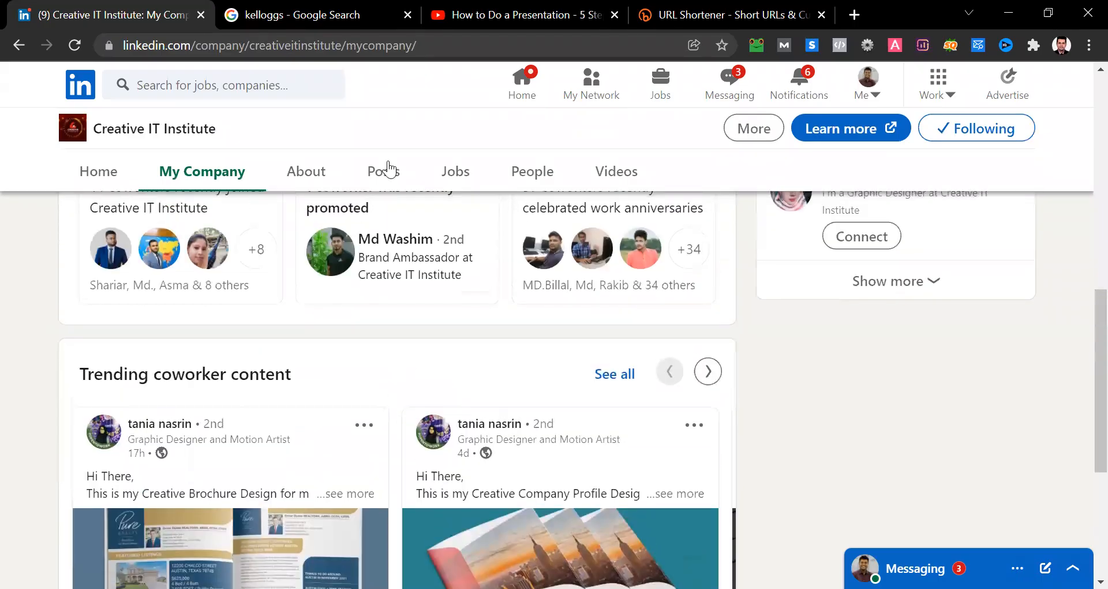
- Examine the posts published on the Creative IT Institute page, and switch to the LinkedIn Marketing - Class 04 presentation in PowerPoint
click(389, 165)
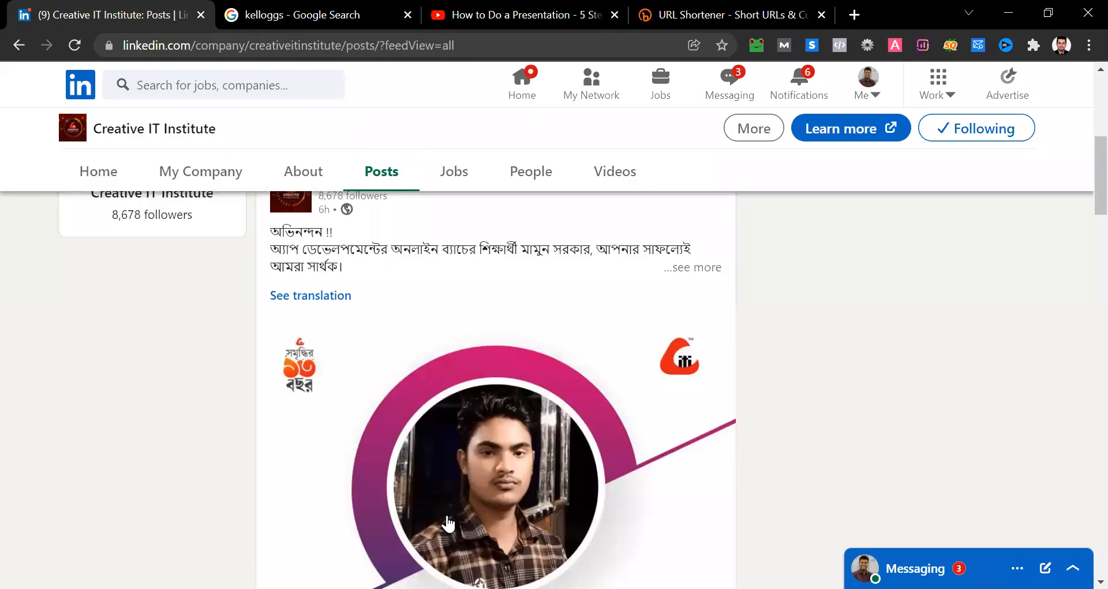
scroll(539, 486, down, 10)
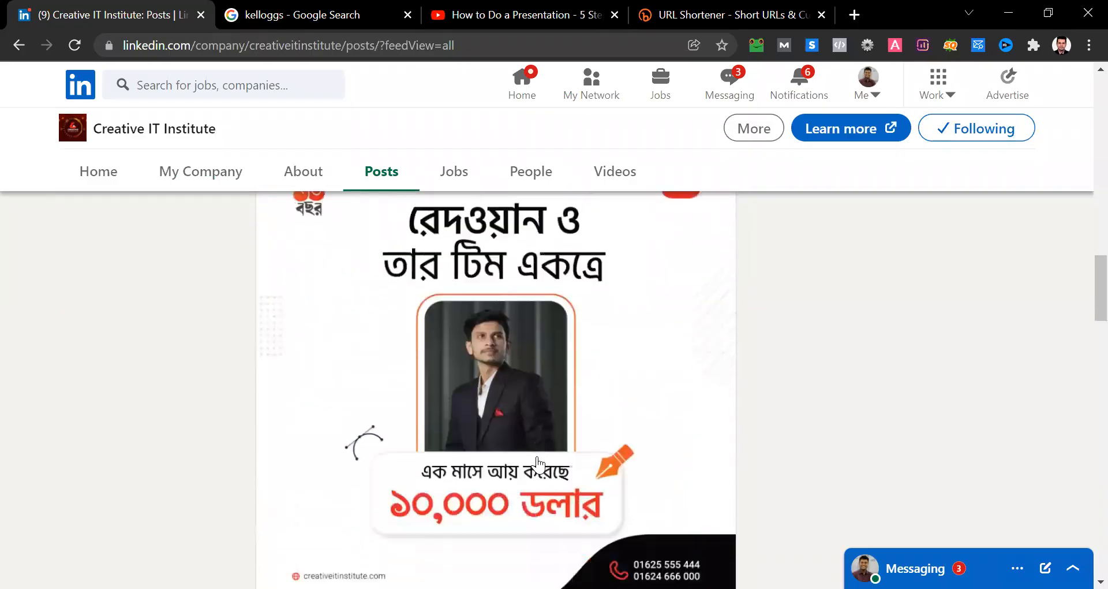
scroll(538, 465, up, 1)
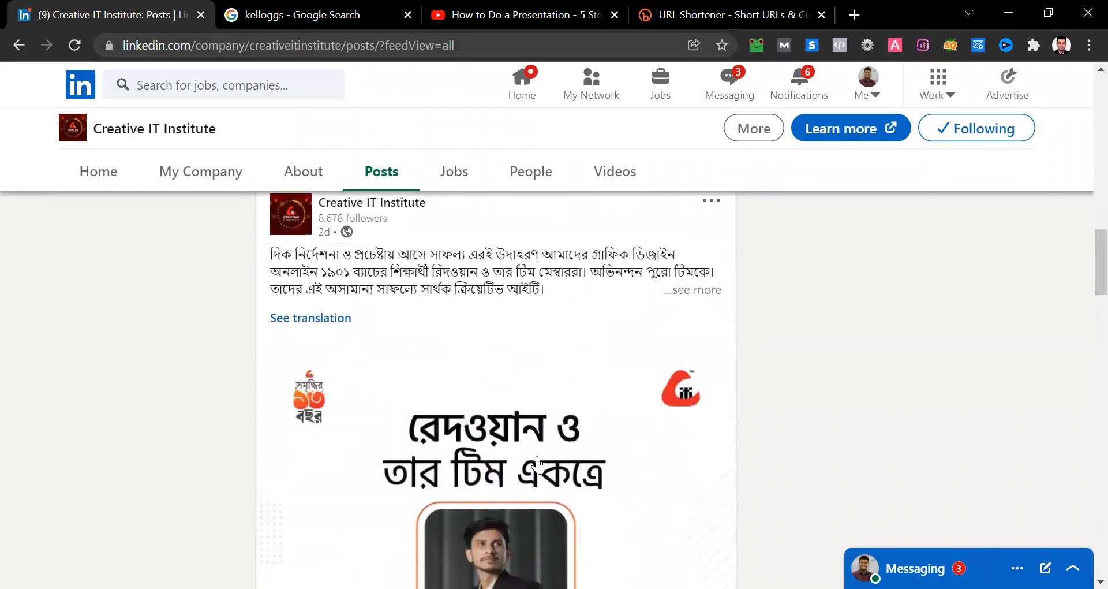
scroll(538, 464, down, 2)
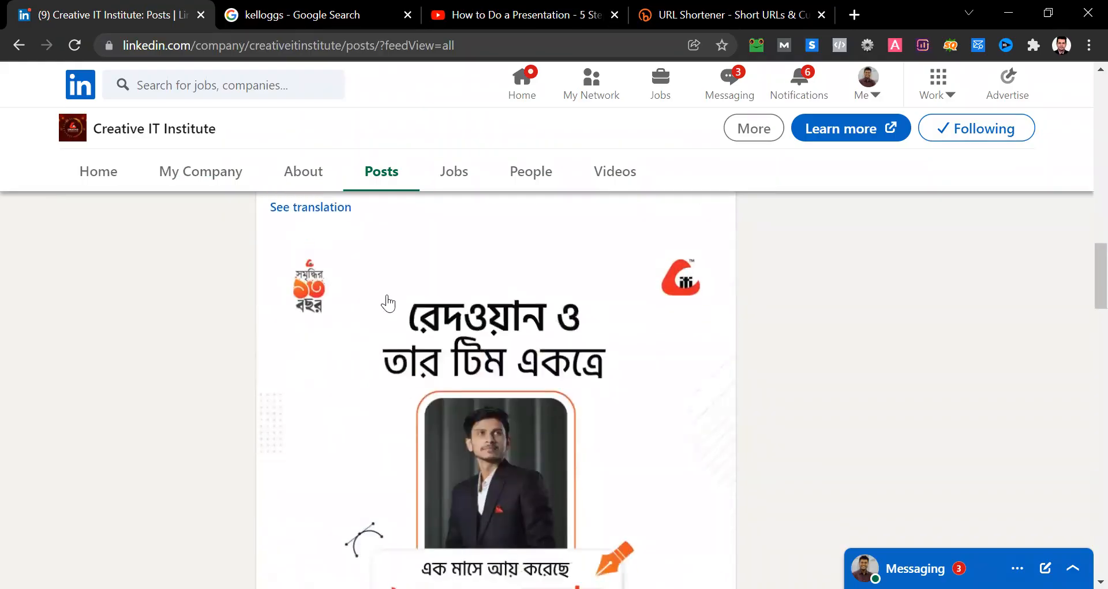
scroll(305, 376, up, 1)
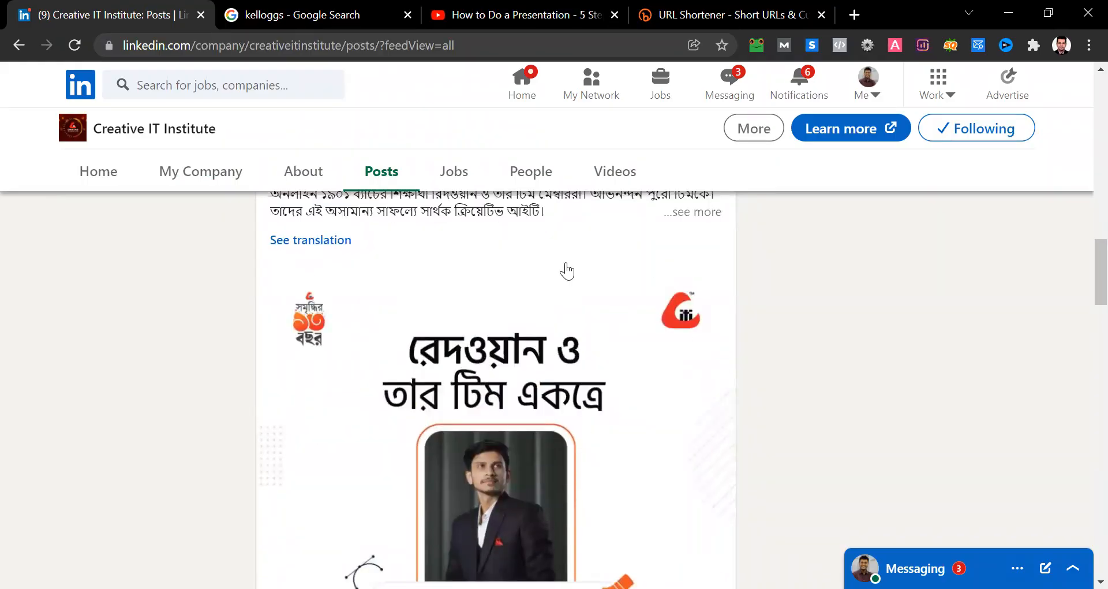
scroll(527, 418, up, 2)
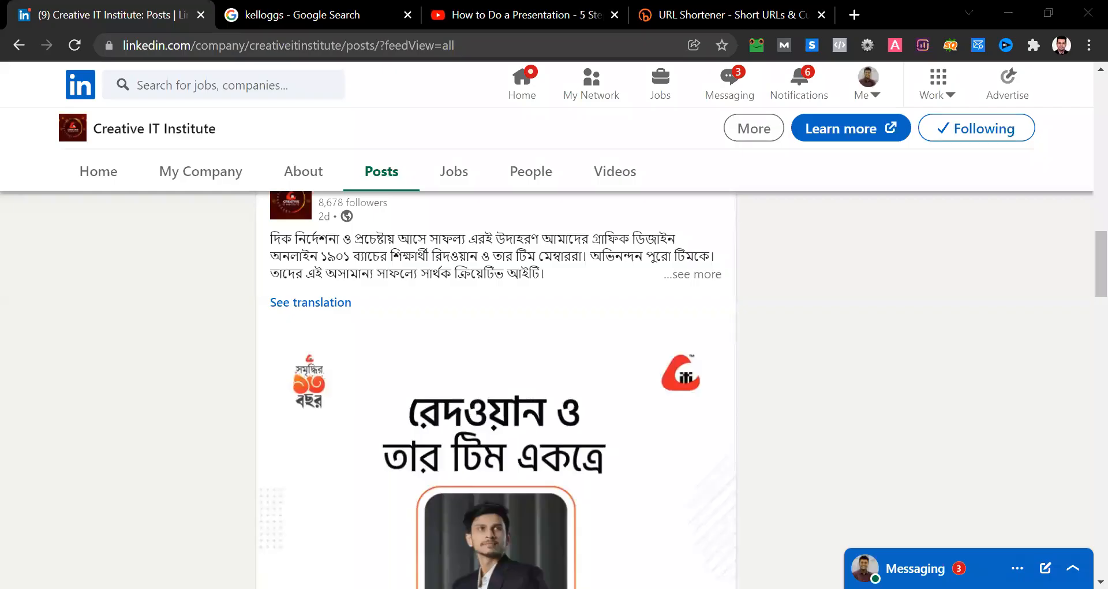
key(alt+Tab)
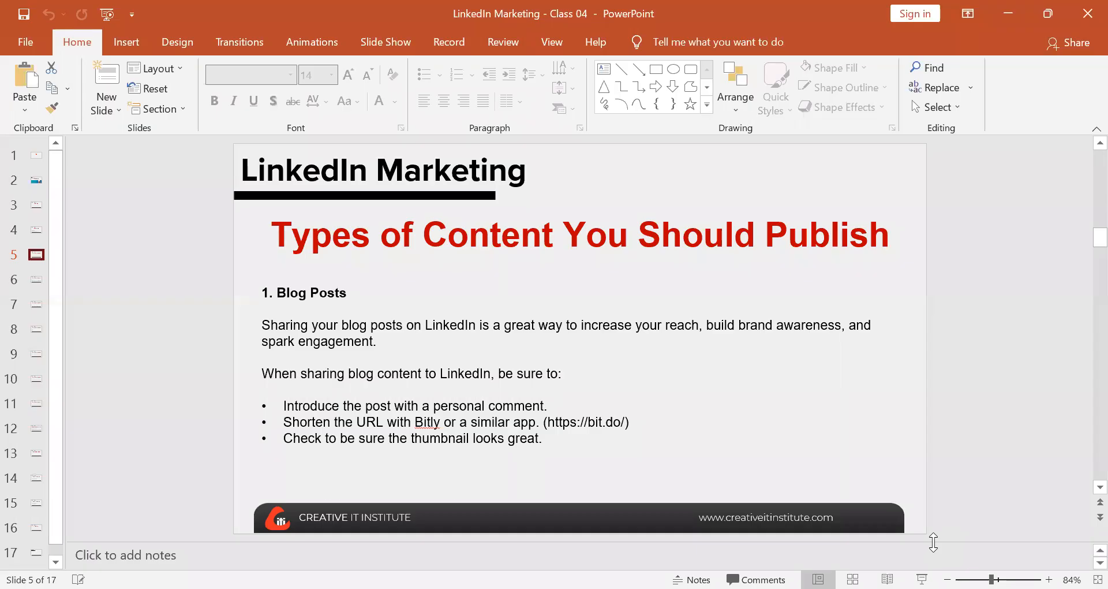
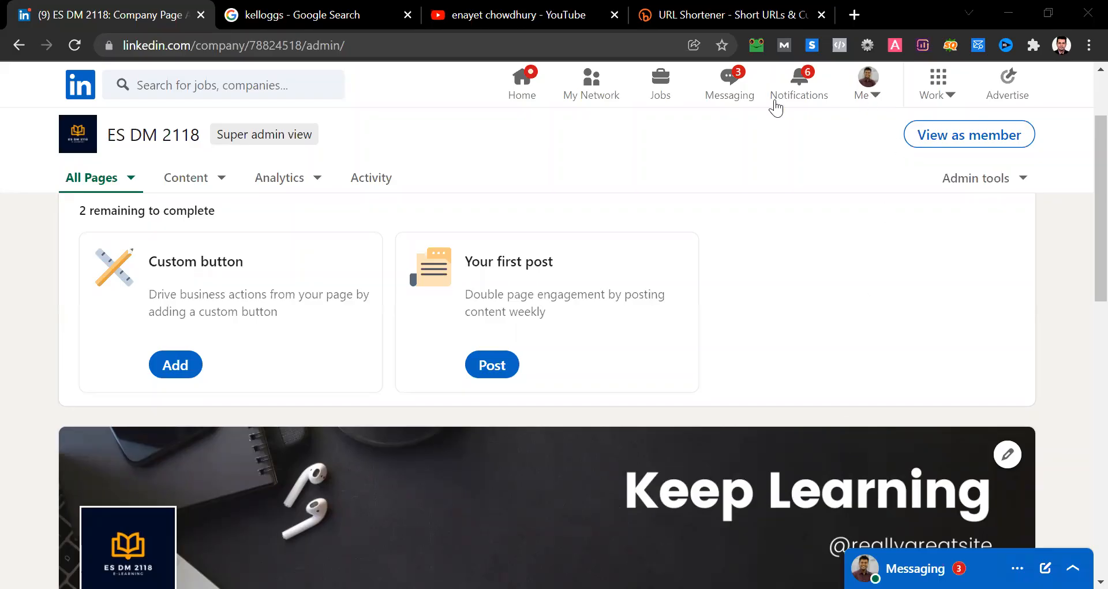
- Close the leftover browser tabs and search Google Images for "online education" in a new tab
click(409, 16)
click(408, 16)
click(408, 16)
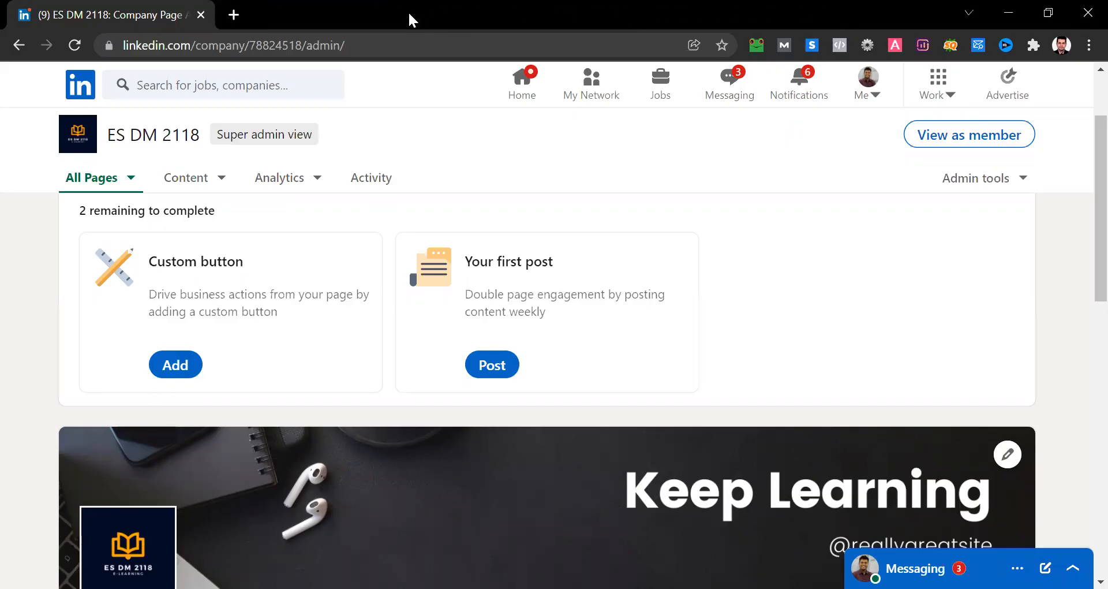
click(233, 18)
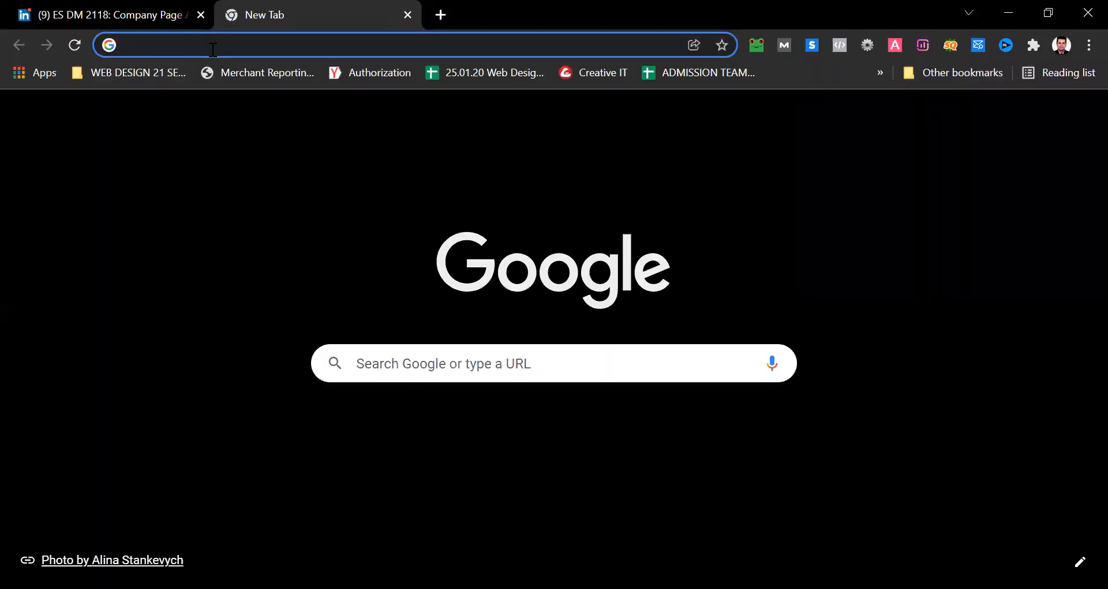
text(onl)
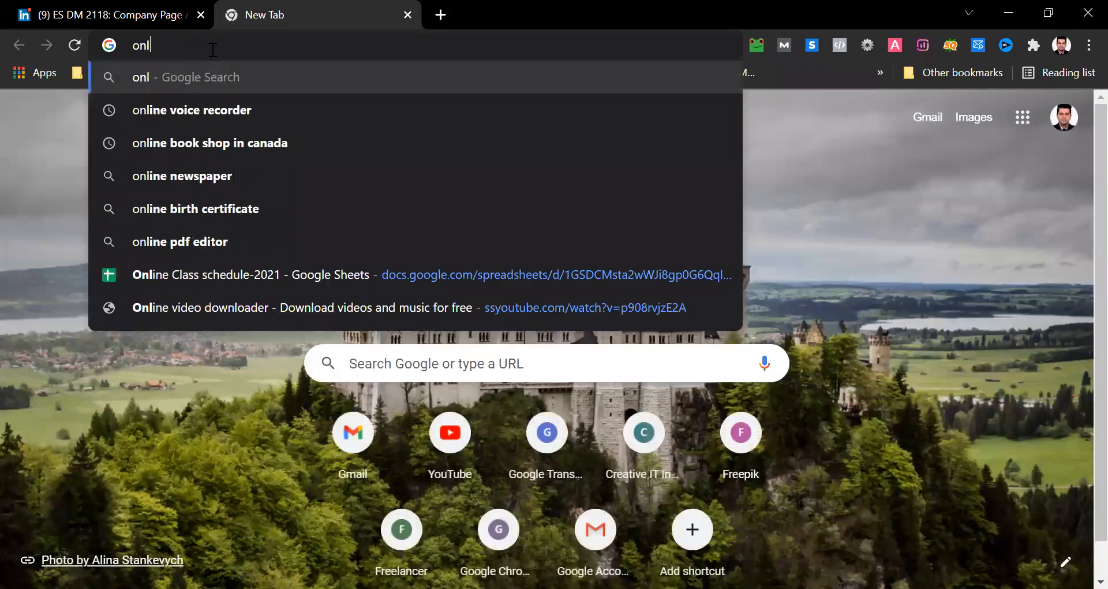
text(ine educaion)
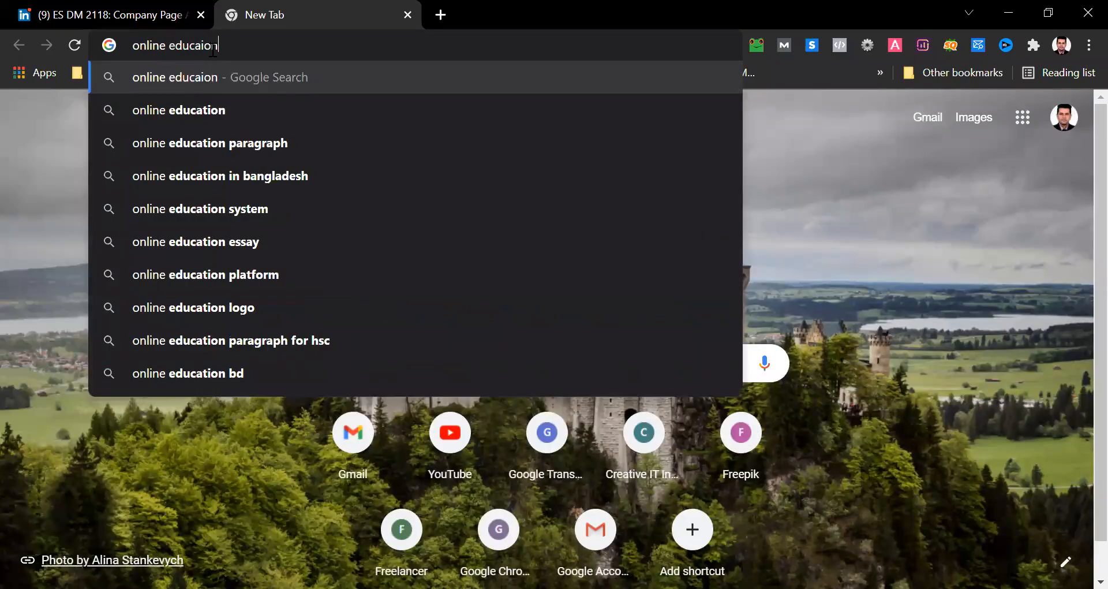
key(Return)
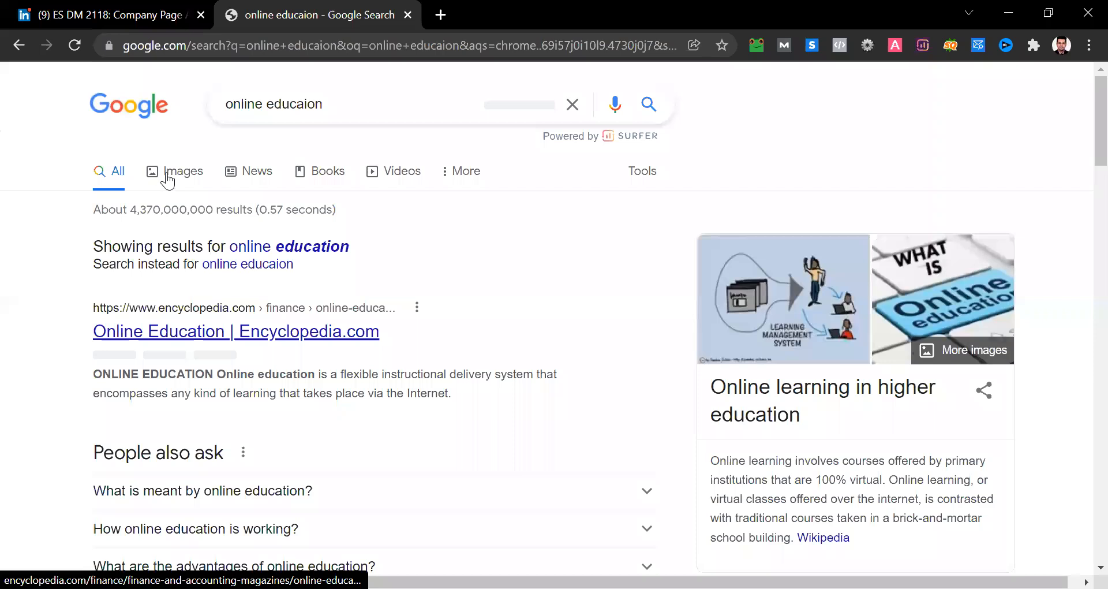
click(167, 174)
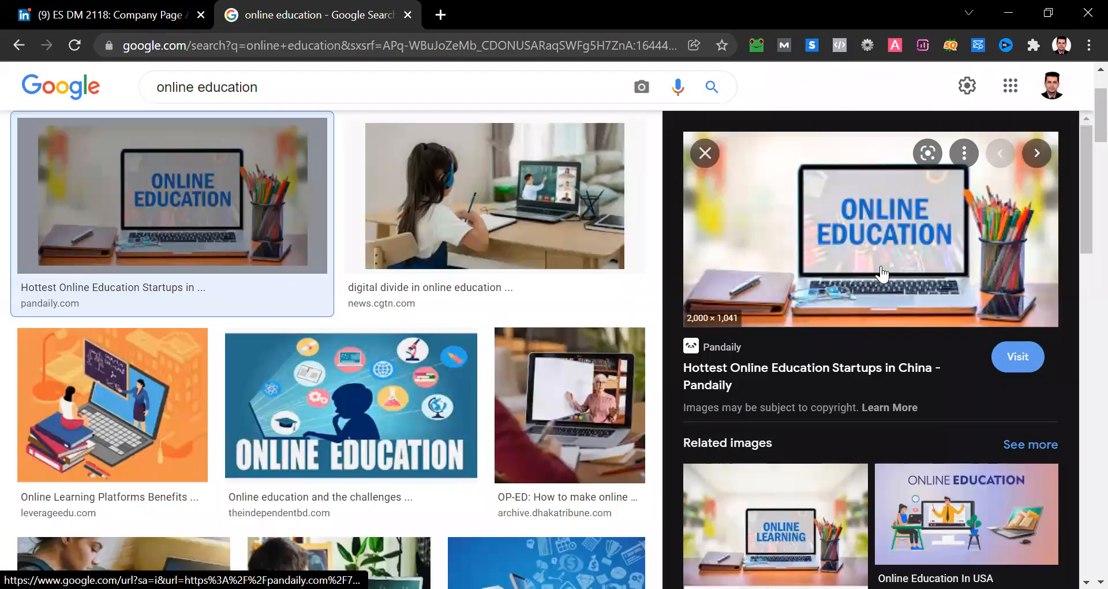
- Save the Pandaily "Online Education" laptop image to the Desktop as the JPEG file online-education
right_click(871, 222)
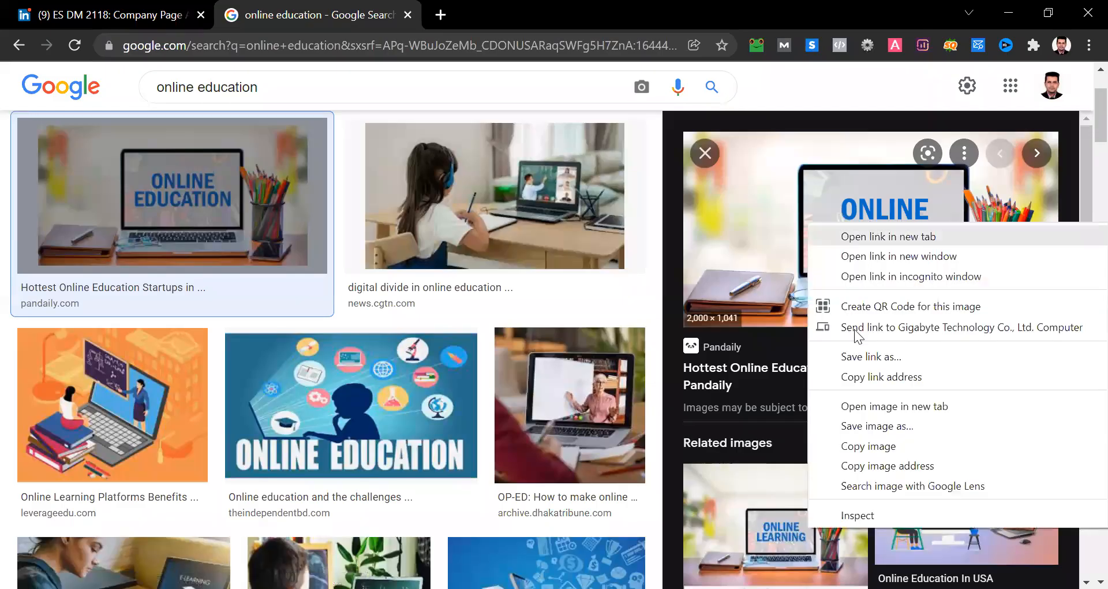
click(854, 431)
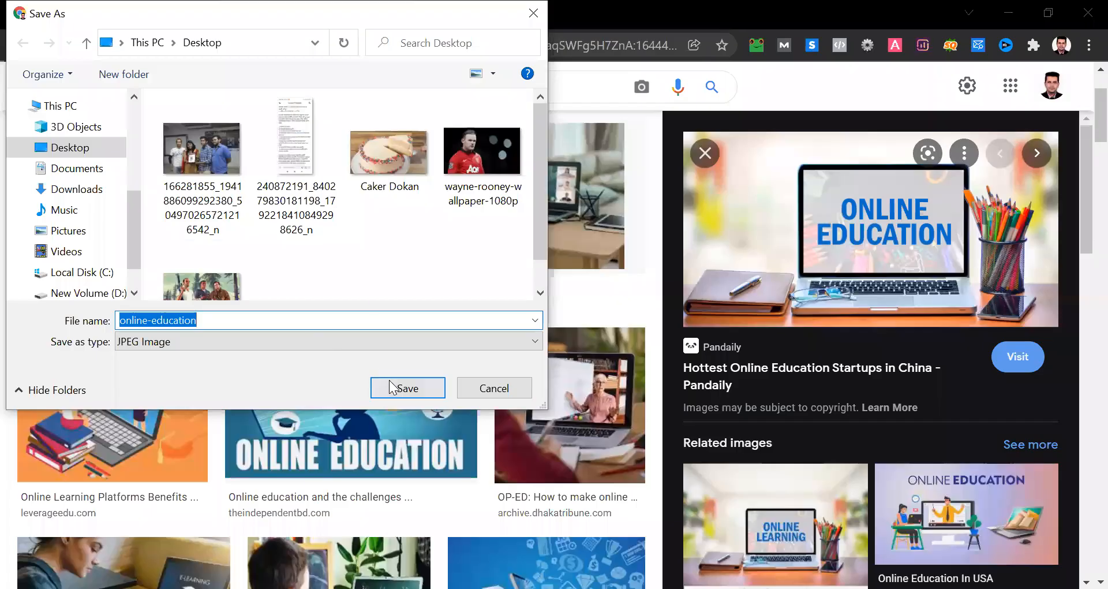
click(390, 386)
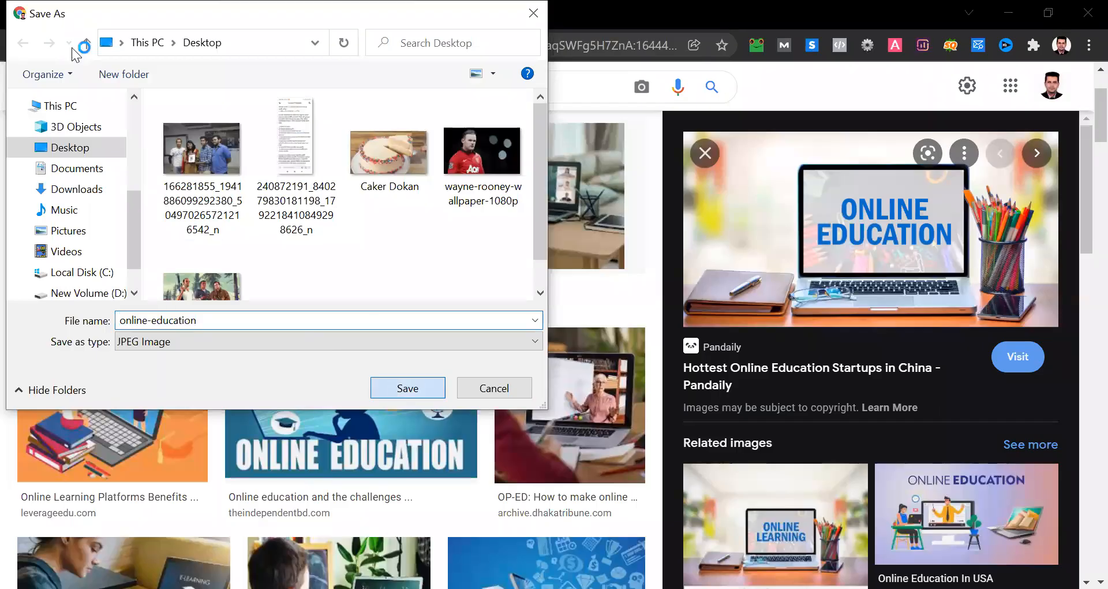
- Start a new post on the ES DM 2118 LinkedIn page and attach the online-education image from the Desktop
click(94, 5)
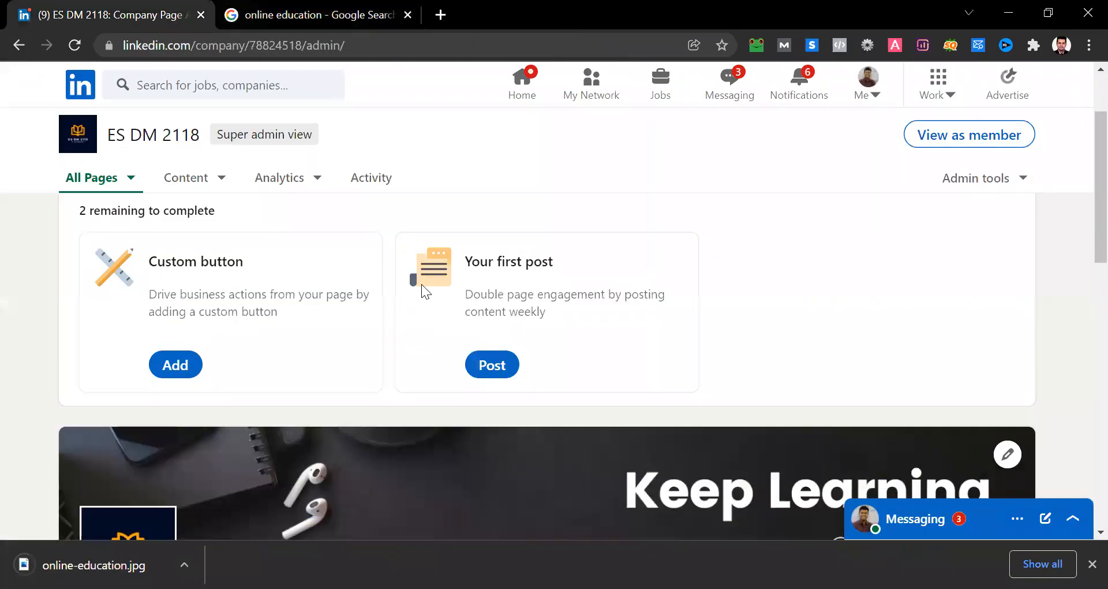
scroll(422, 284, down, 1)
click(492, 347)
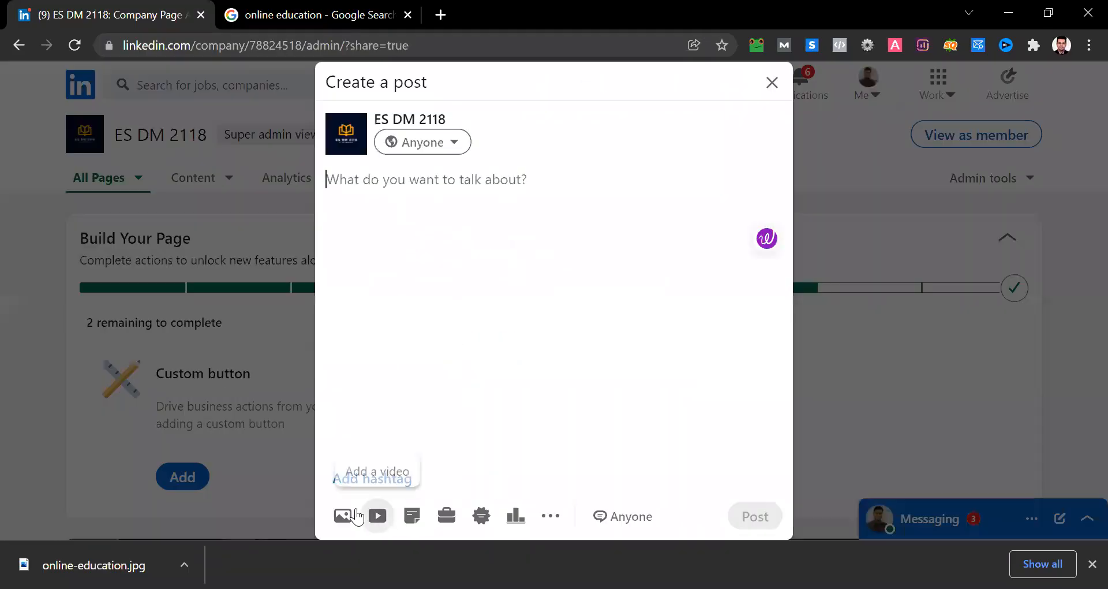
click(351, 510)
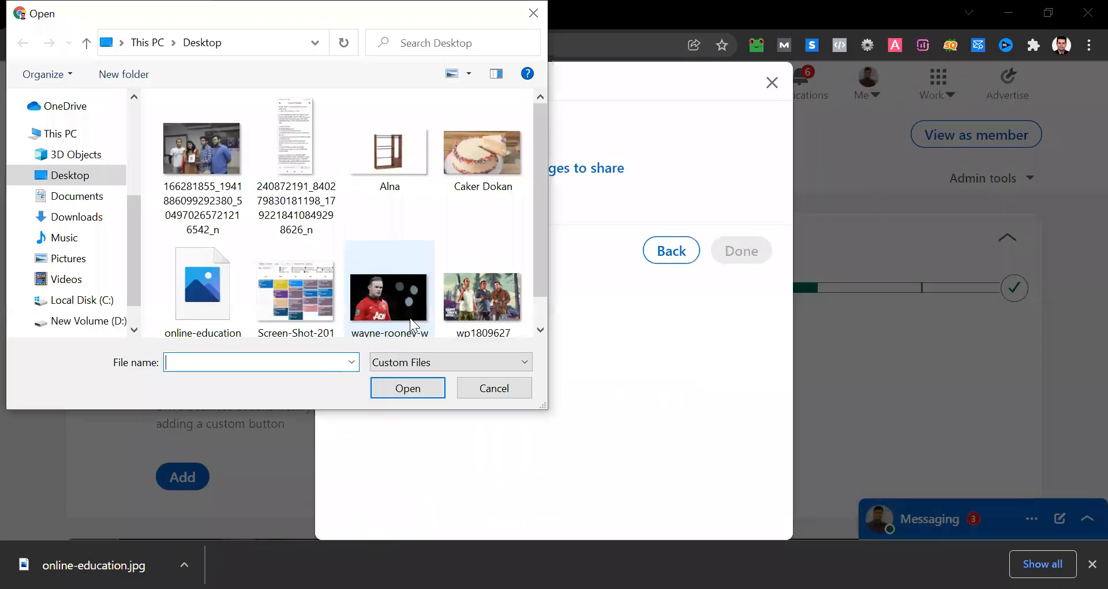
scroll(318, 225, down, 1)
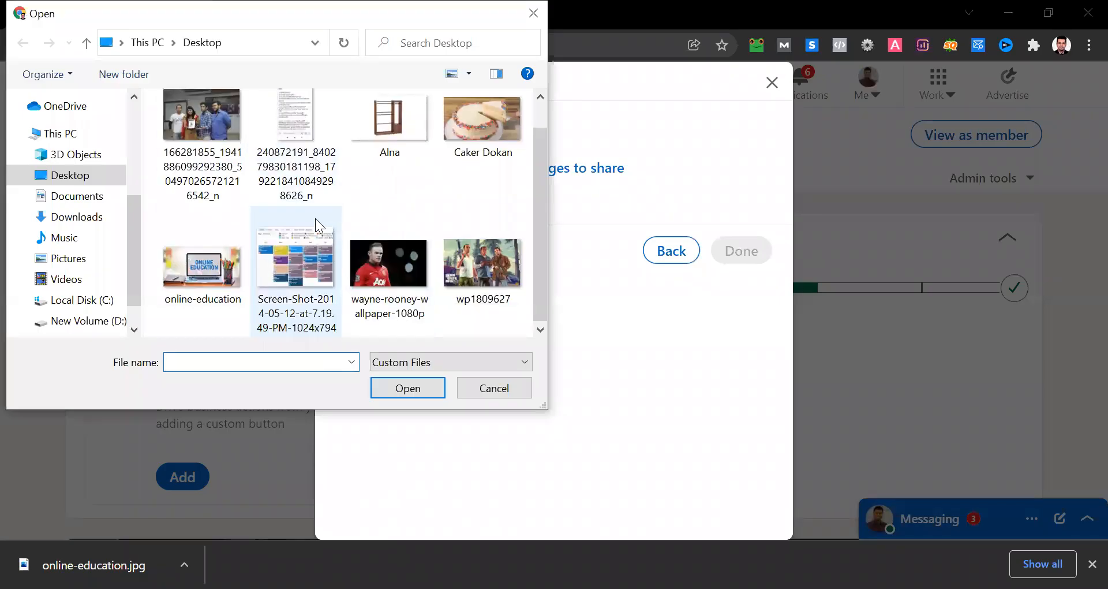
click(209, 302)
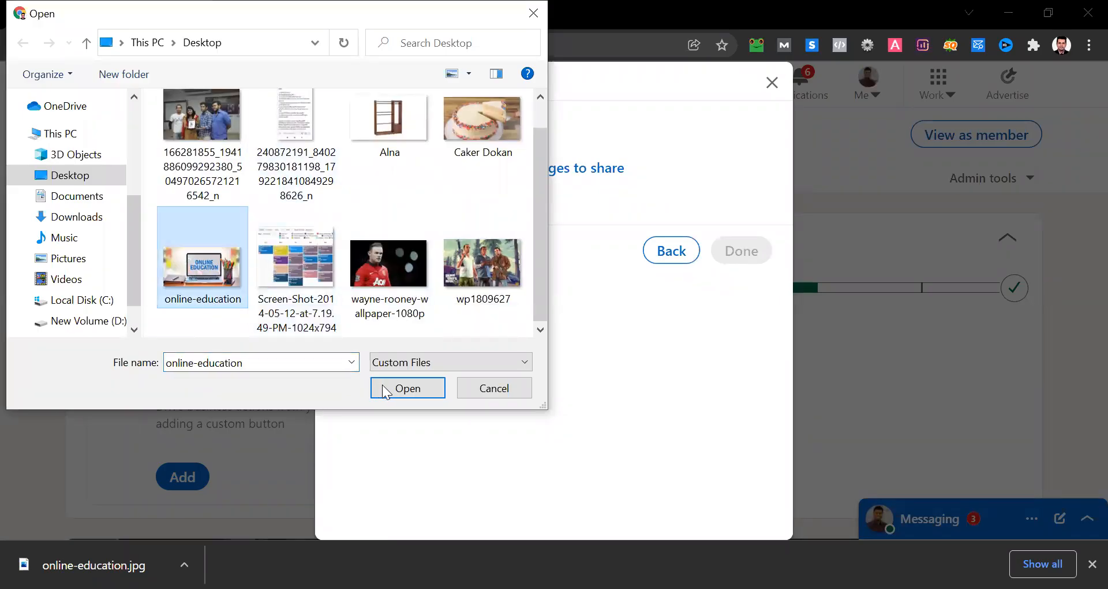
click(402, 389)
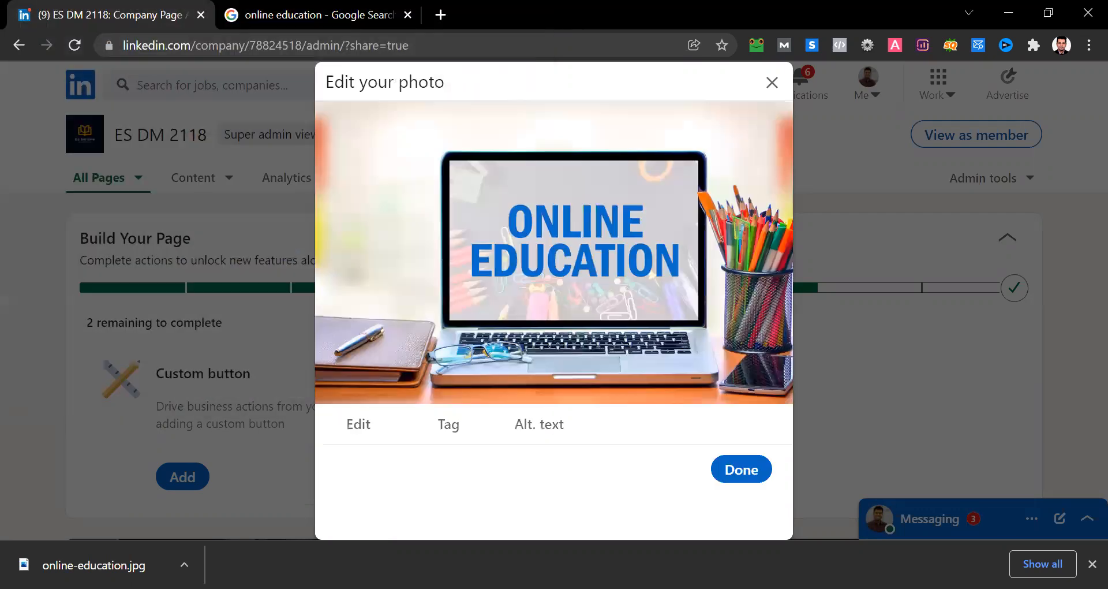
click(1092, 564)
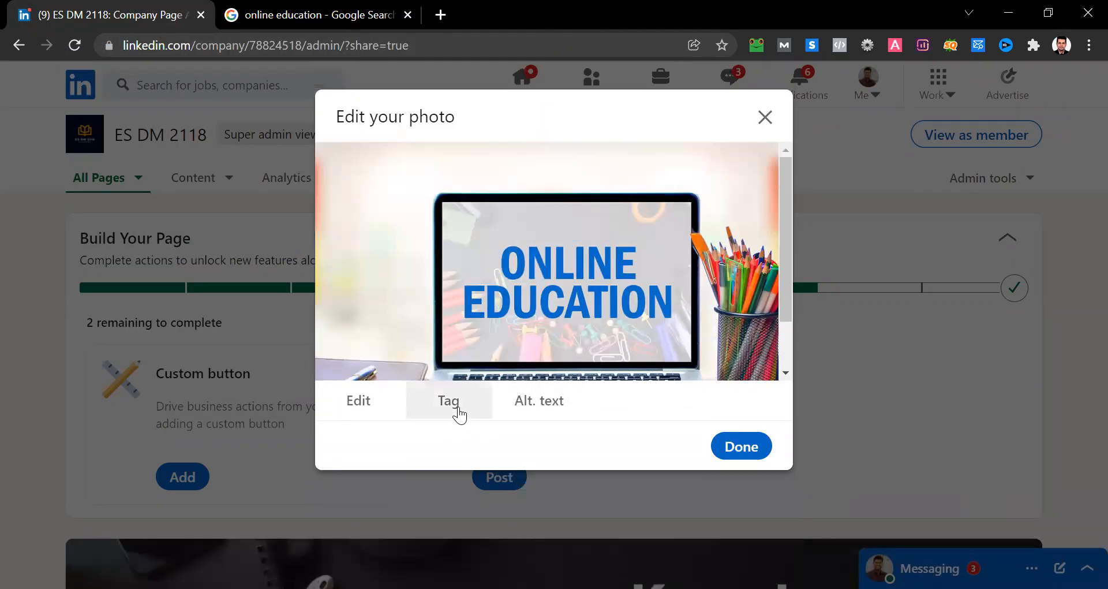
click(734, 443)
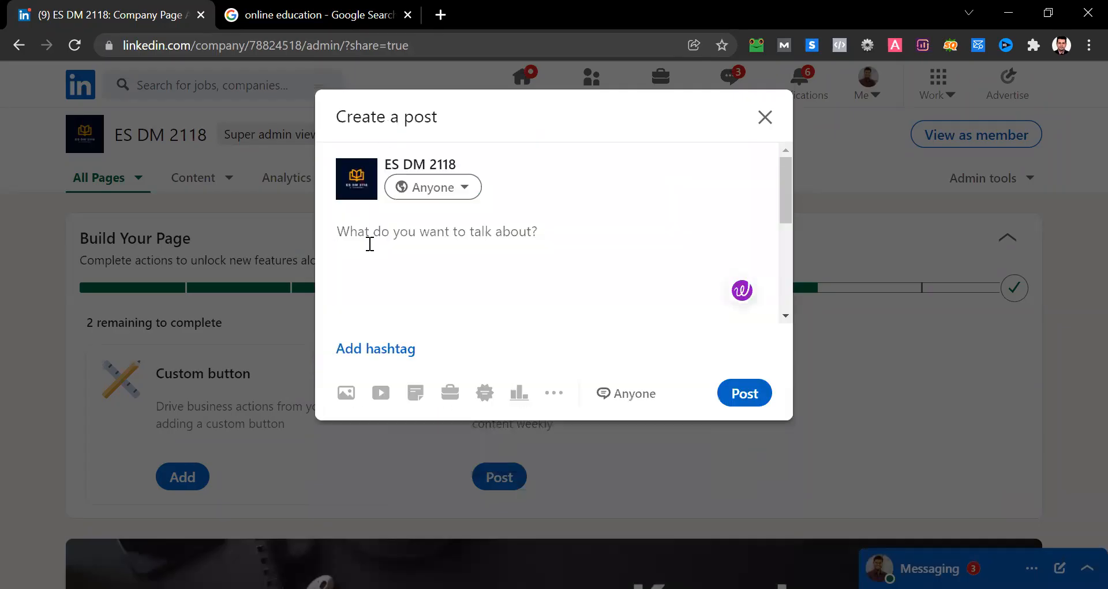
- Write the post text "Get free online course for upcoming spring day-"
text(g)
key(BackSpace)
text(Get fr)
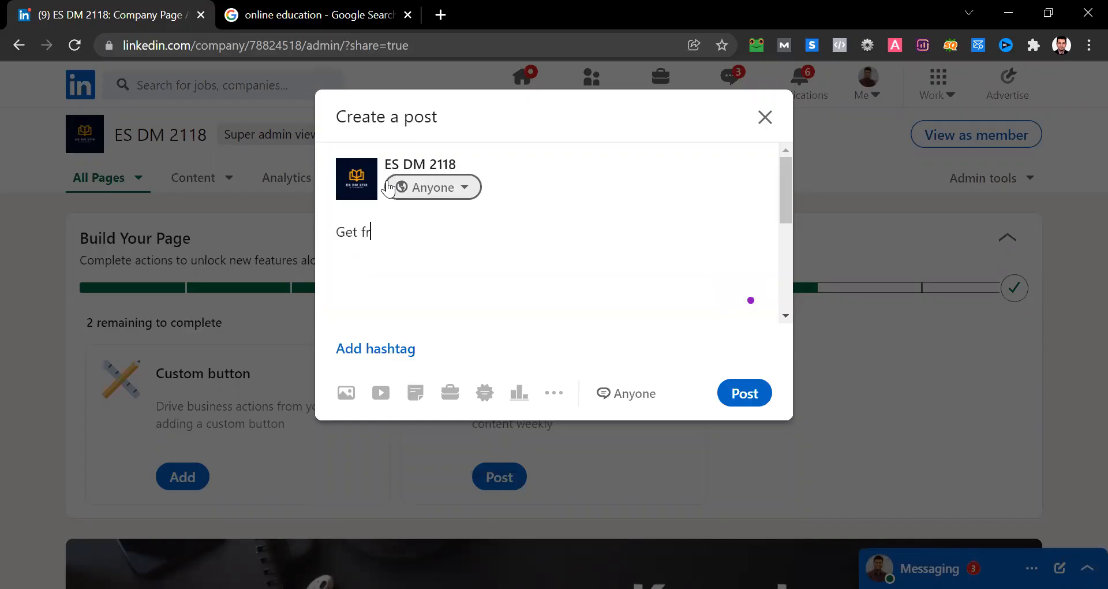
text(ee online course for u)
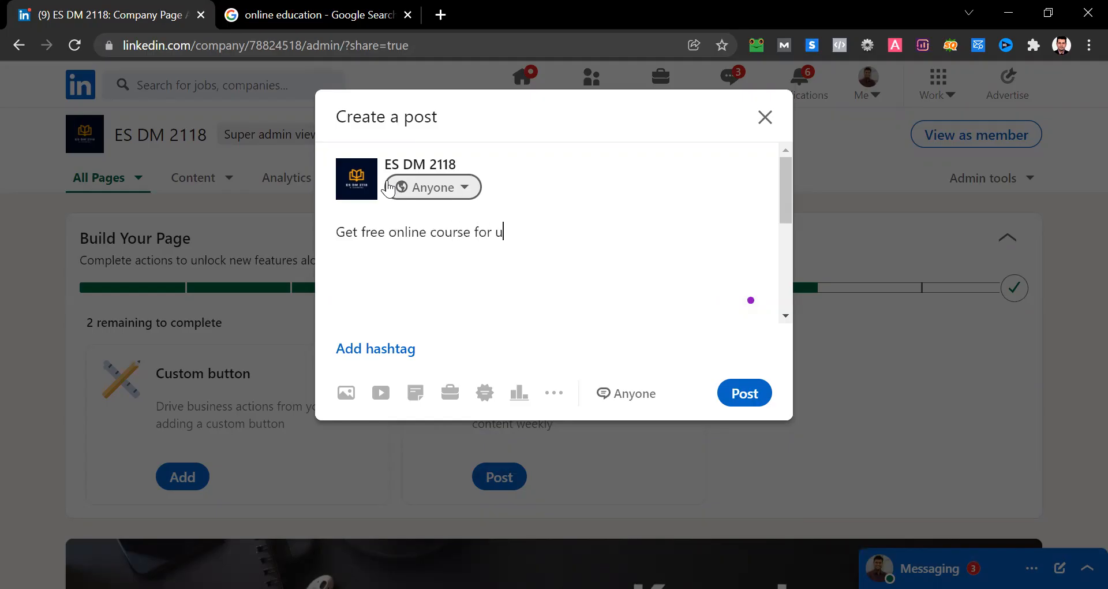
text(pcoming)
text(spring day)
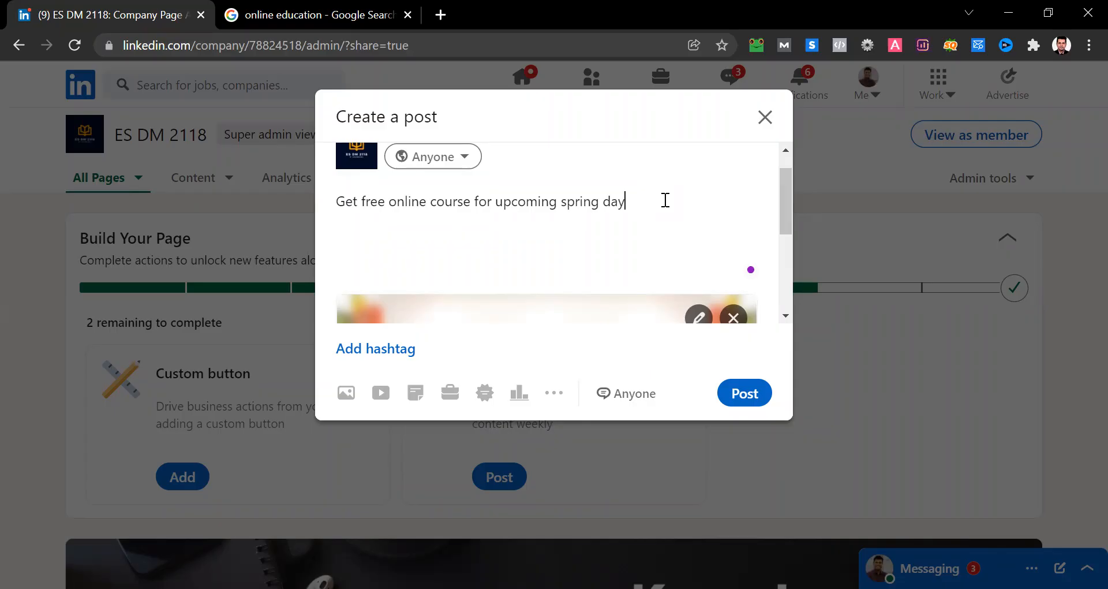
text(-)
- Add the suggested hashtags #onlineeducation and #onlinebusiness on separate lines below the post text
key(Return)
text(#online ed)
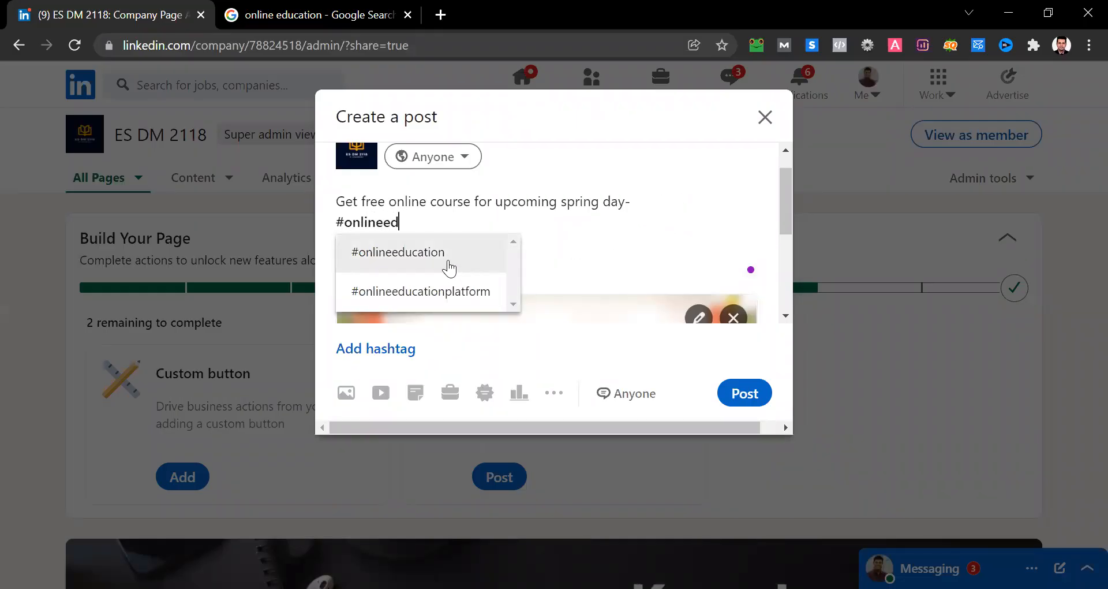
click(449, 262)
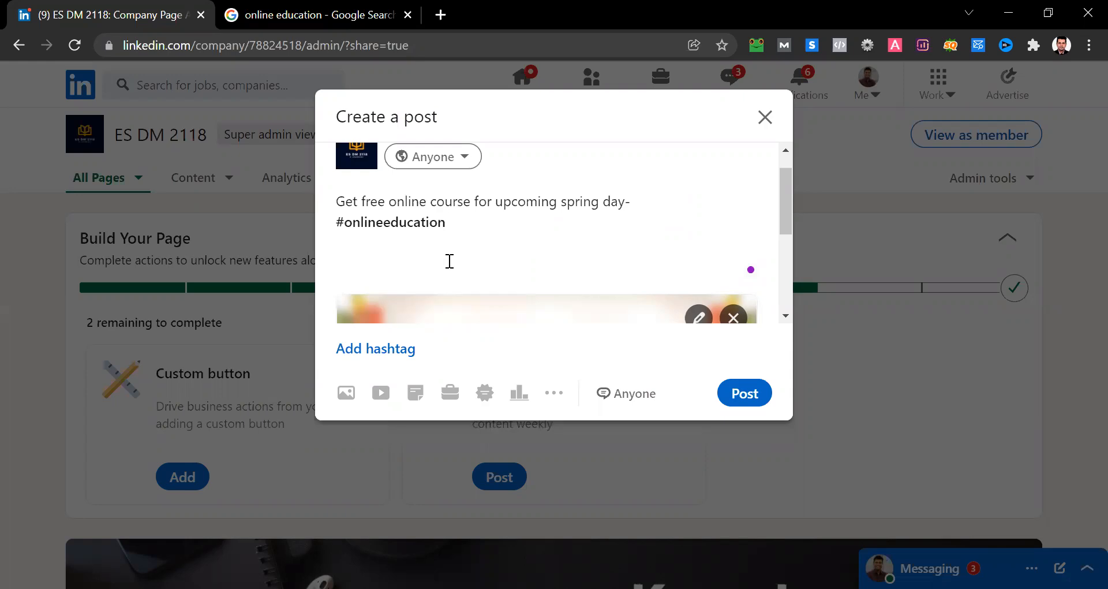
text(#online)
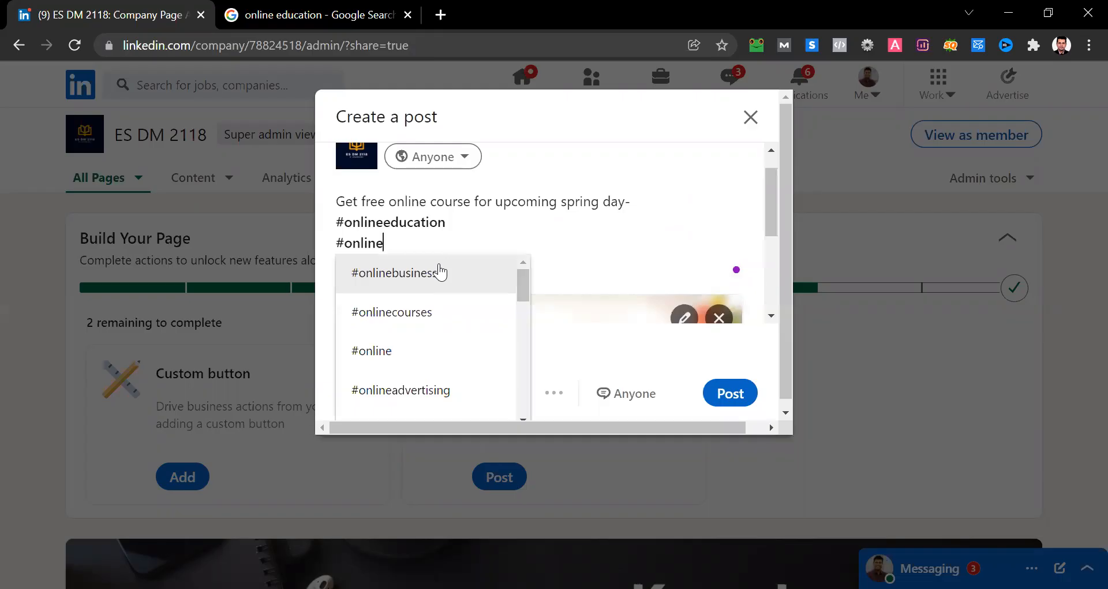
click(449, 269)
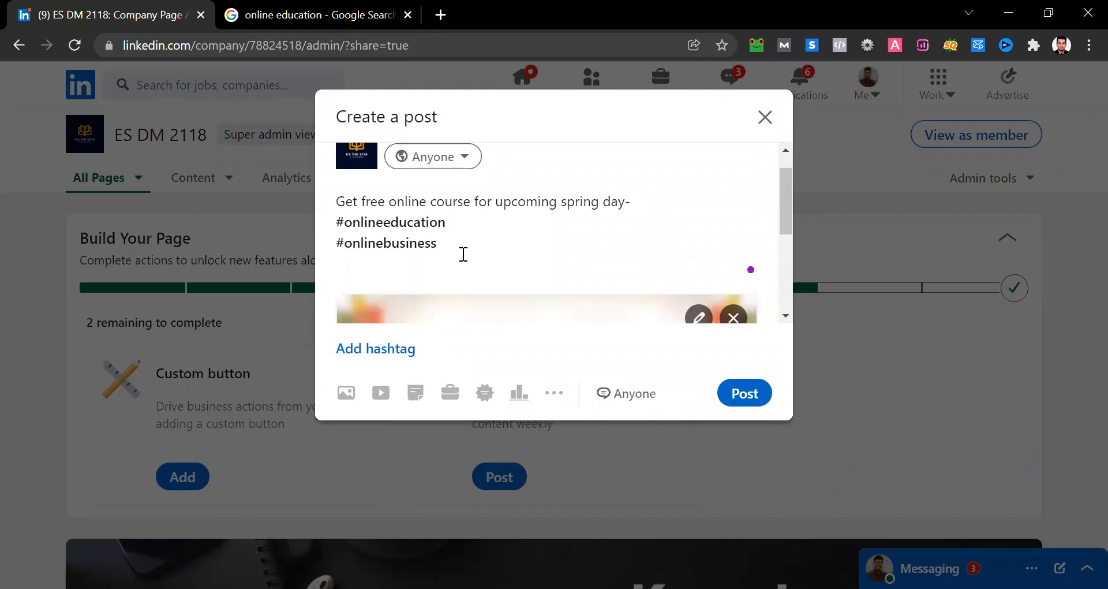
- Add the hashtag #eschool on a new line below #onlinebusiness
key(Return)
text(#onl)
key(BackSpace)
key(BackSpace)
key(BackSpace)
text(eschool)
- Publish the post with the online education image and review it in the ES DM 2118 page feed
scroll(463, 254, down, 5)
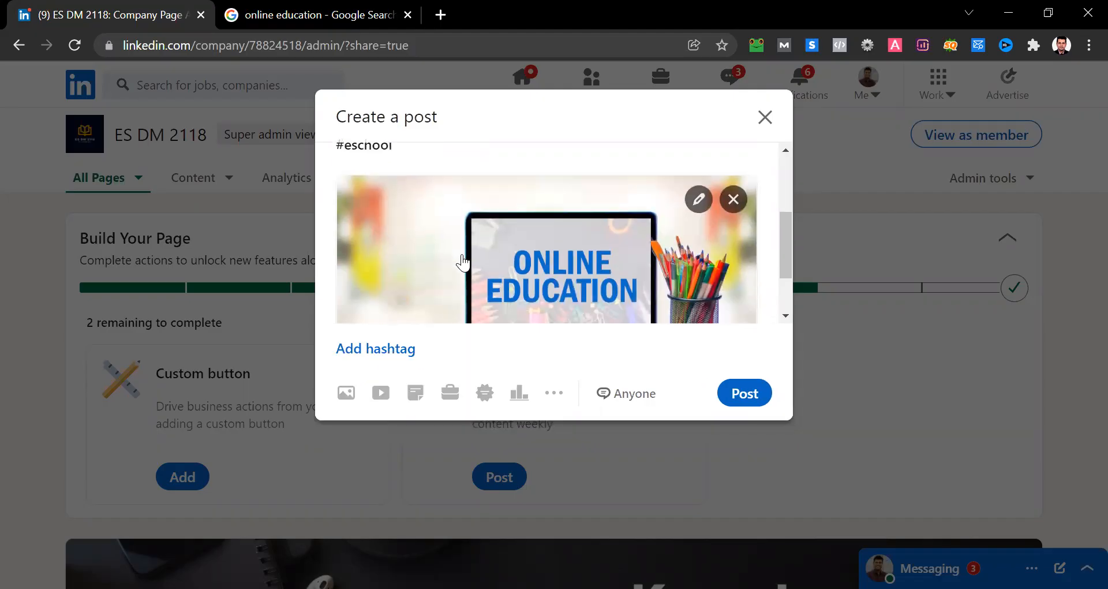
click(749, 393)
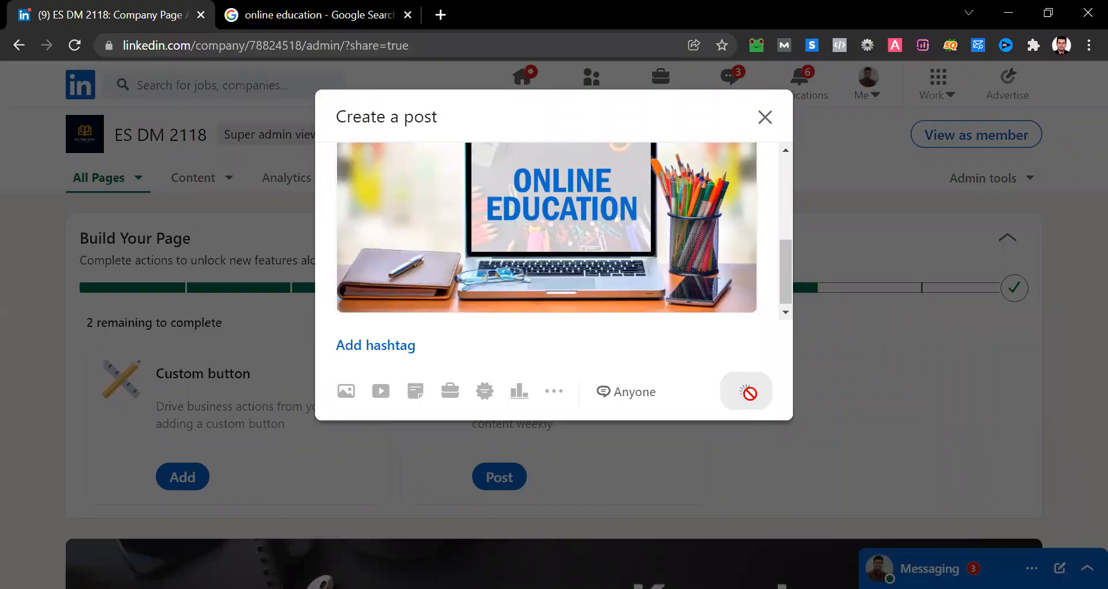
scroll(751, 394, down, 4)
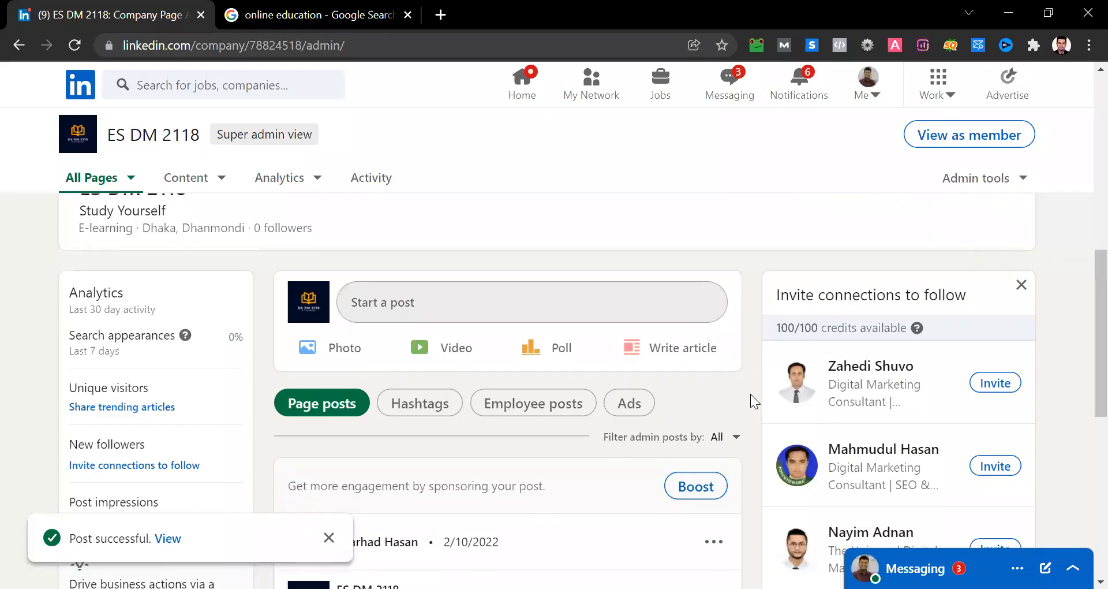
scroll(750, 394, down, 3)
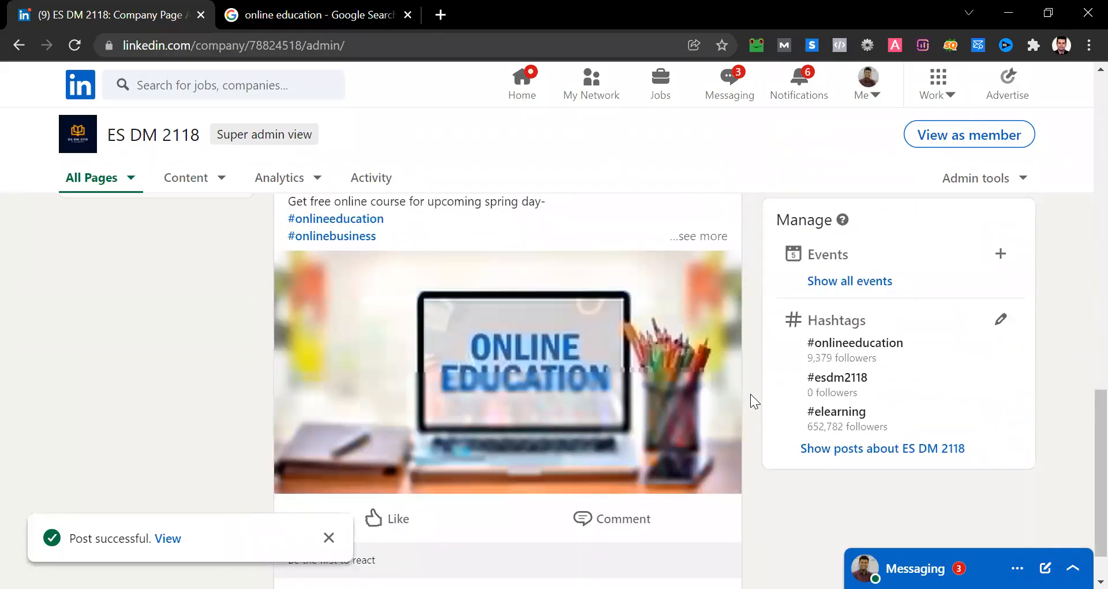
scroll(751, 394, up, 1)
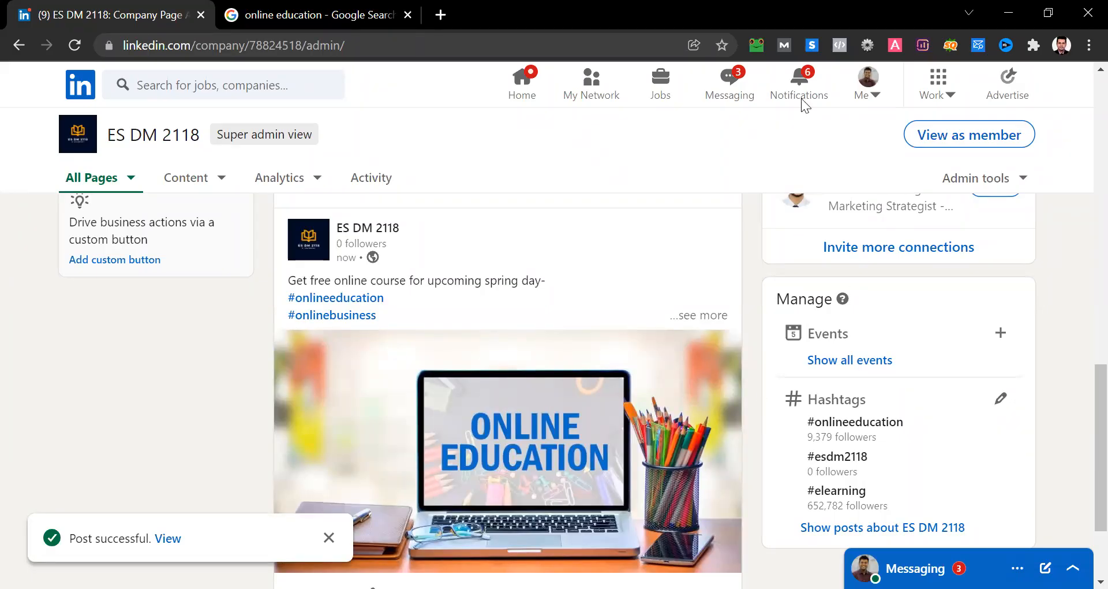
- Search Google for "linkedin campaign manager" in a new tab, open LinkedIn Campaign Manager and dismiss the work email address notice
click(407, 15)
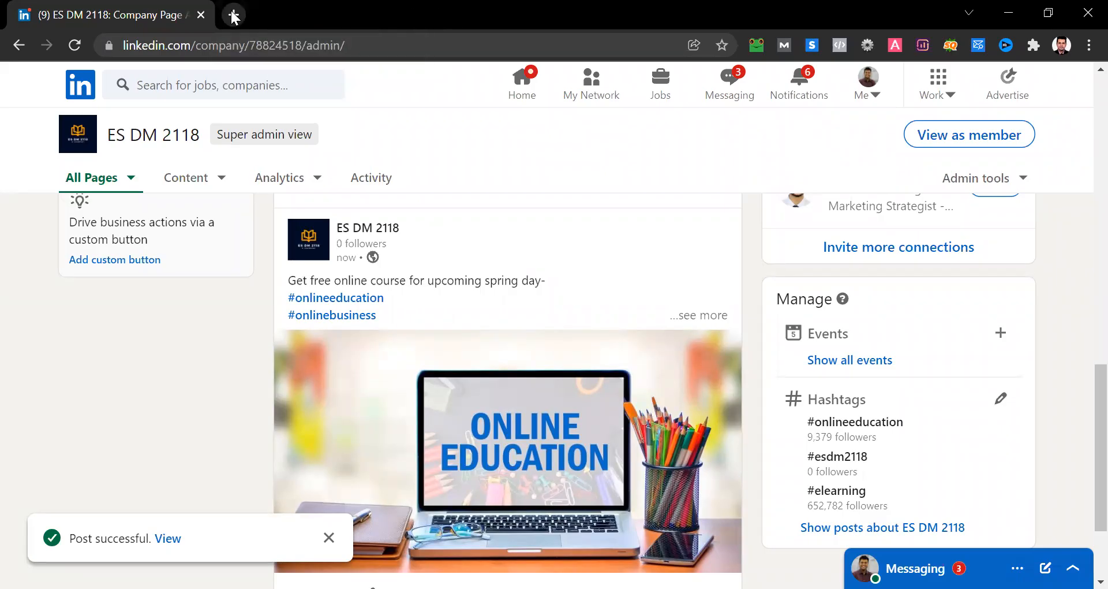
click(233, 15)
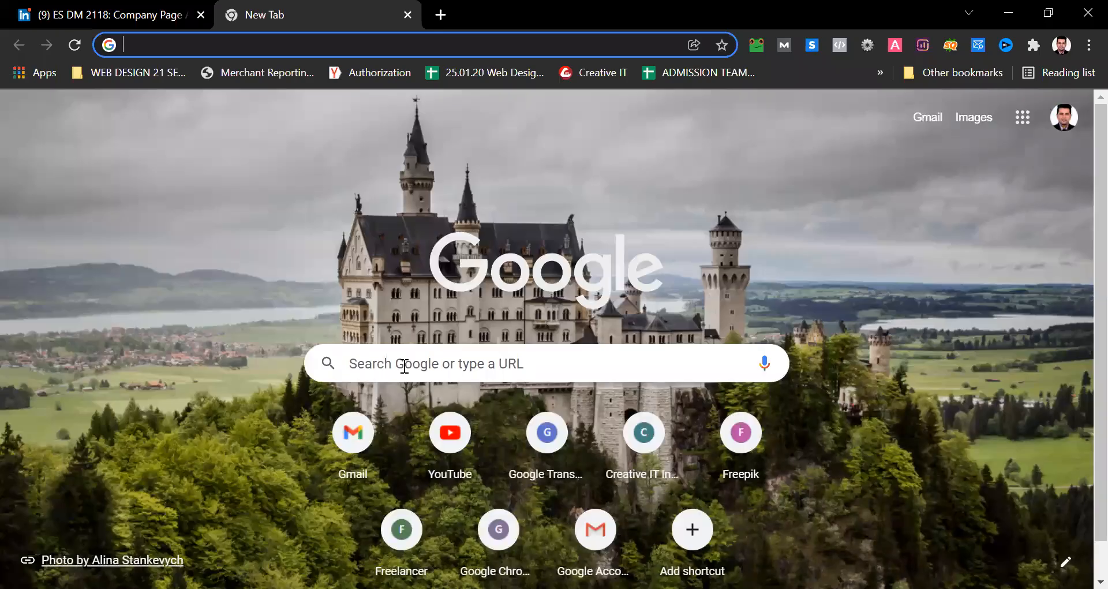
click(404, 365)
text(li)
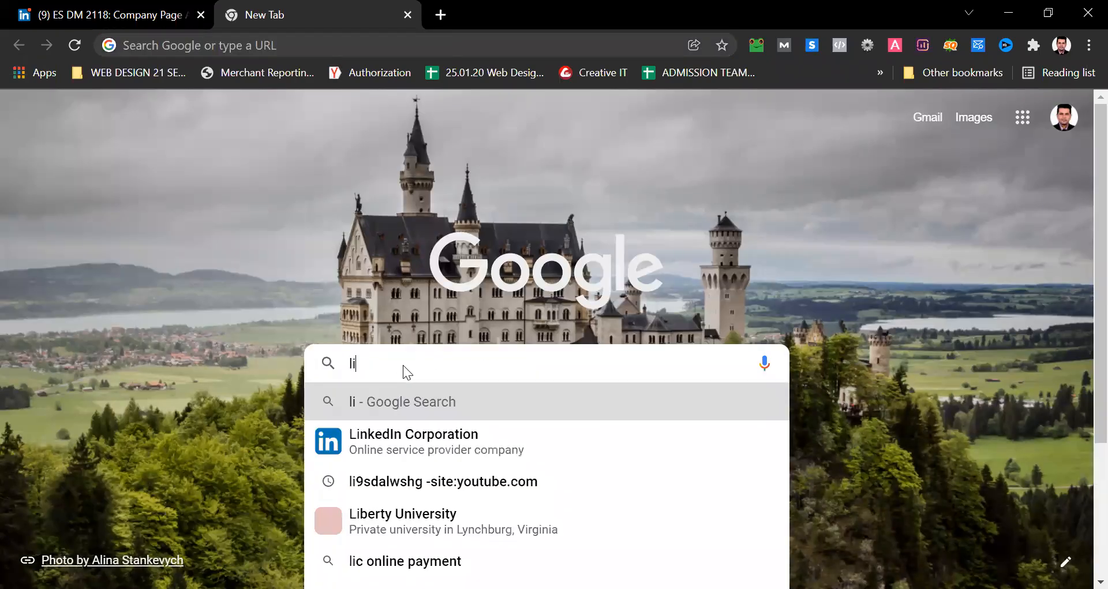
text(nkedin campai)
key(Return)
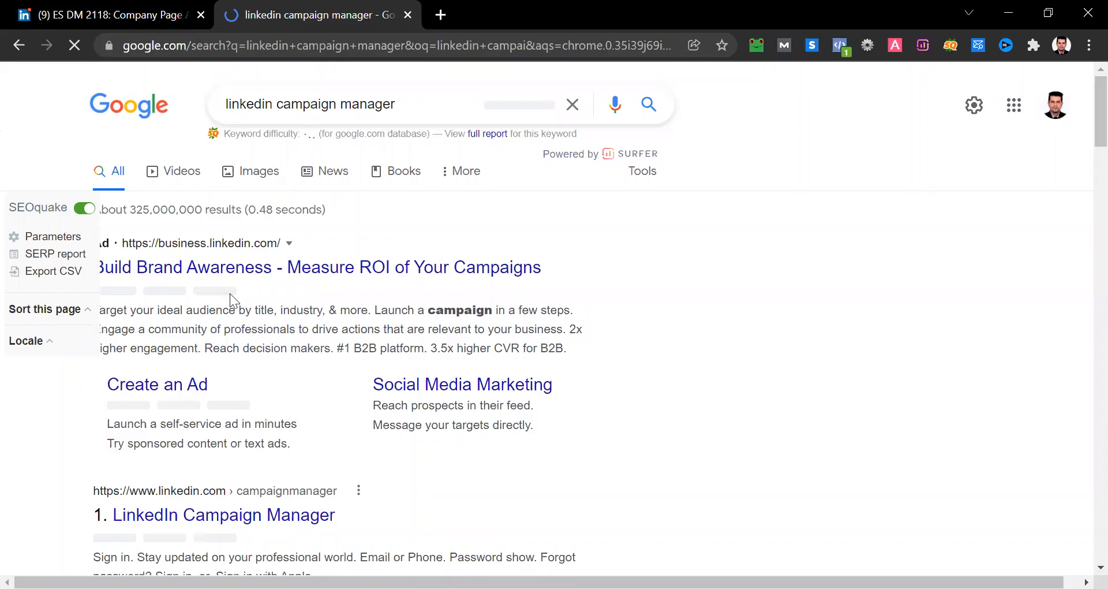
click(208, 528)
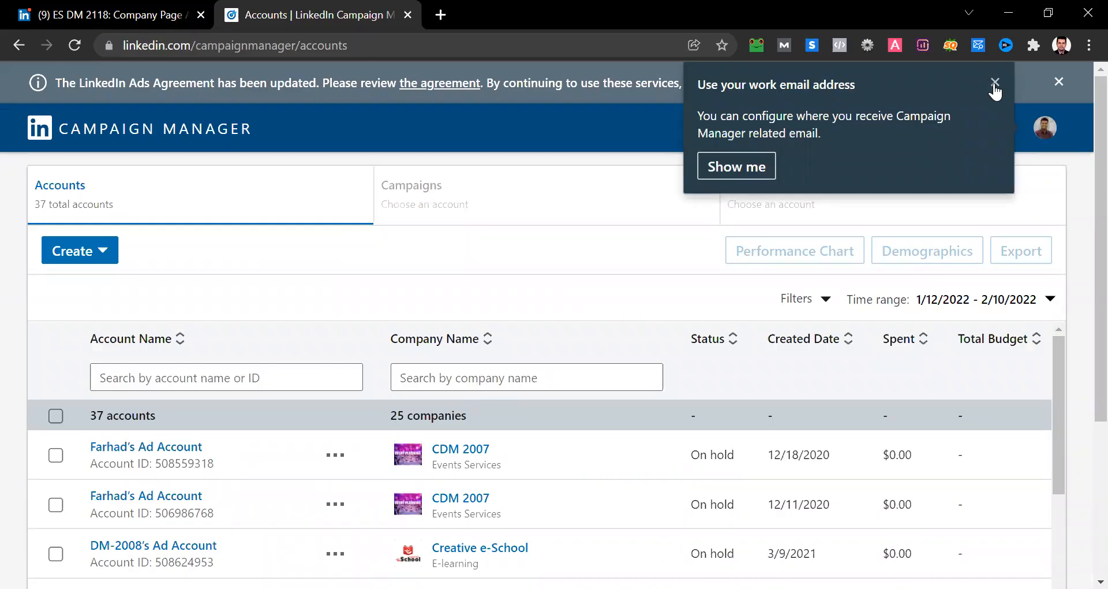
click(995, 83)
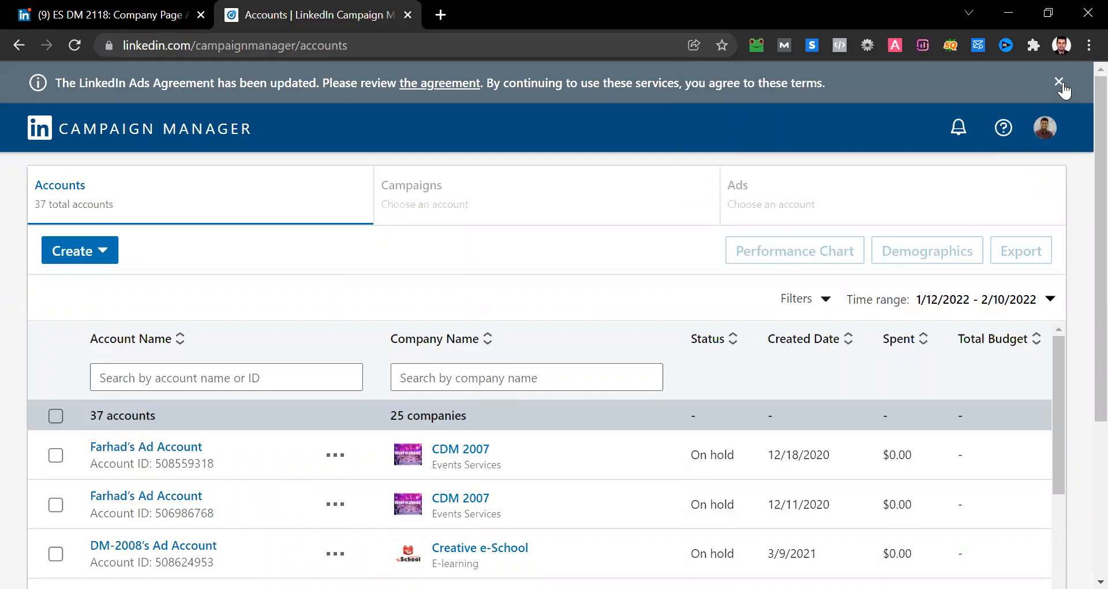
- Dismiss the Ads Agreement notice and start a new ad account named "Online Education's Ad Account"
click(1058, 82)
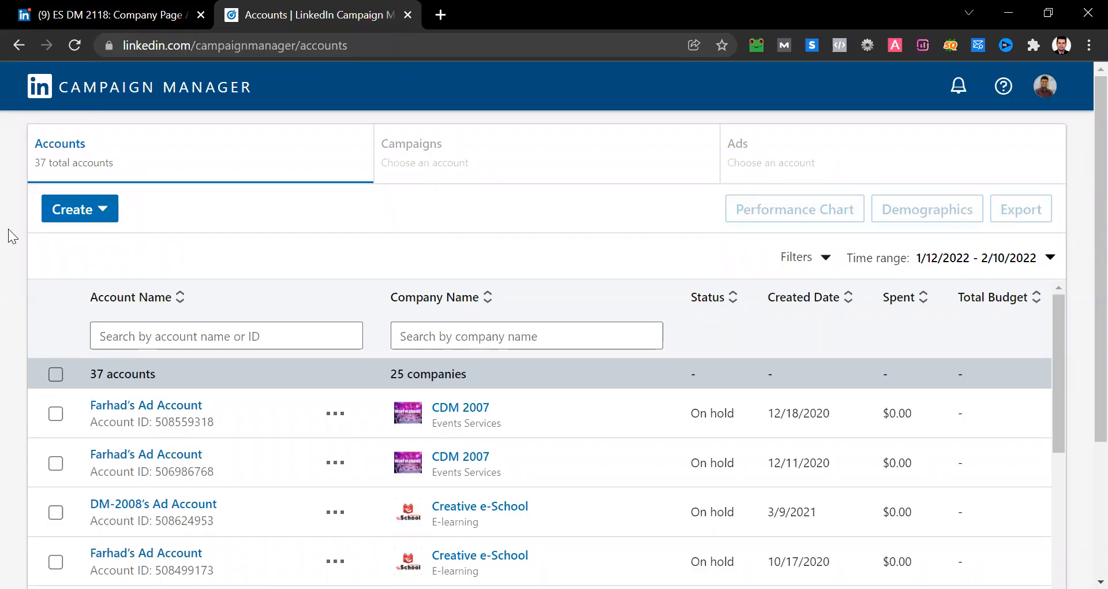
click(85, 214)
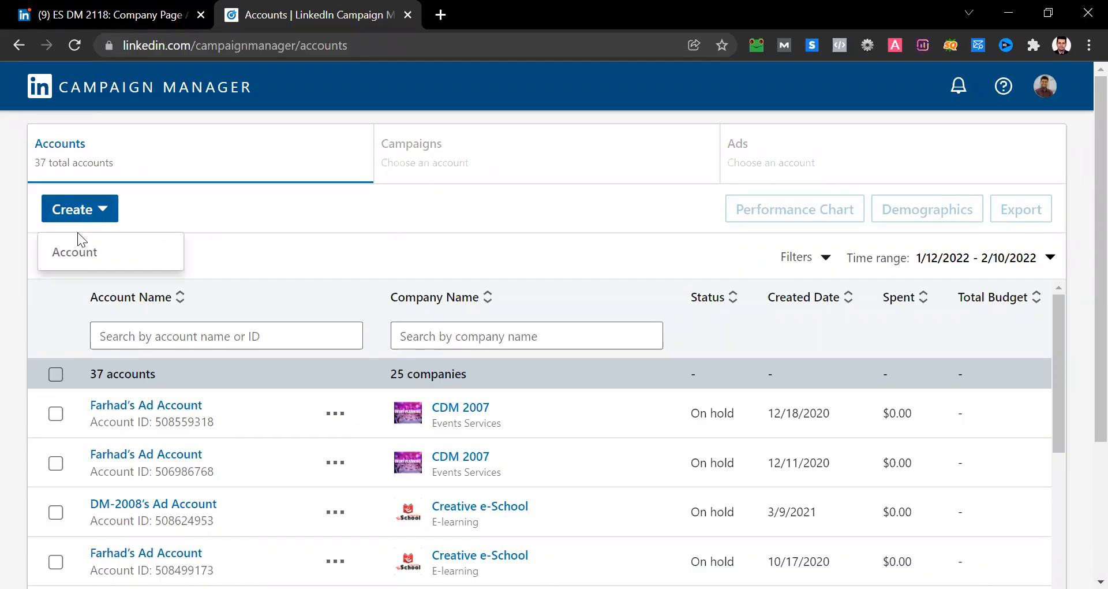
click(76, 251)
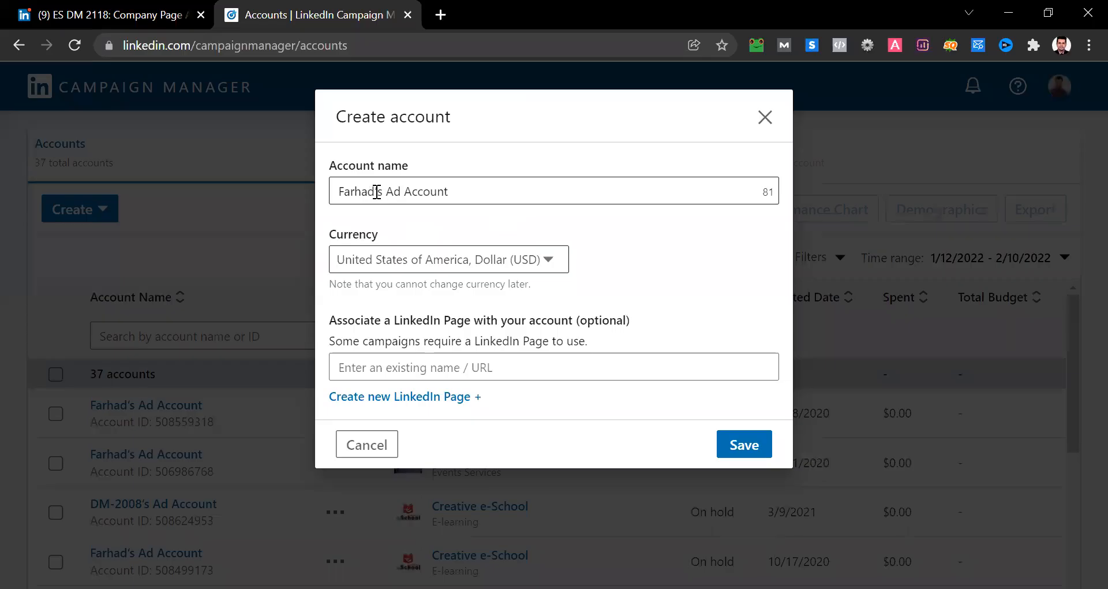
drag(376, 191, 306, 197)
text(Online Education)
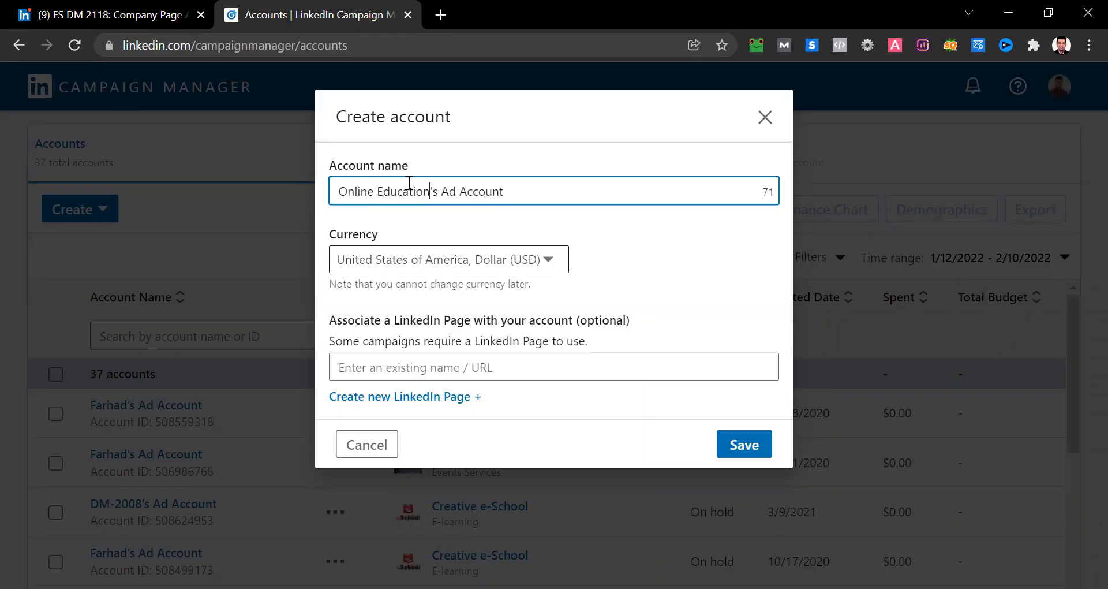
click(537, 193)
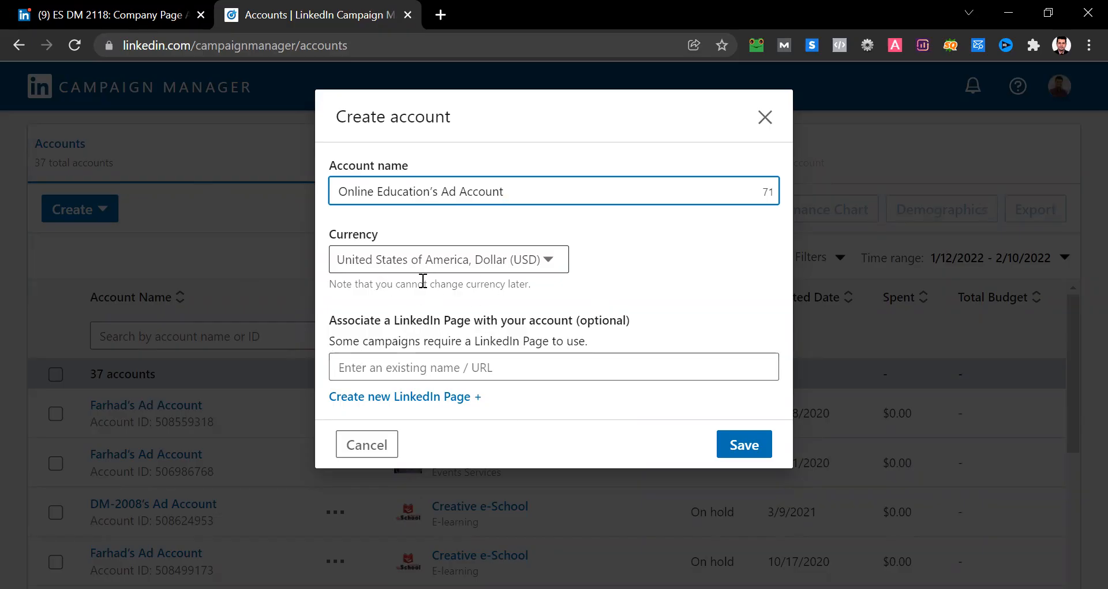
- Associate the ES DM 2118 page with the ad account using the page's copied URL and save the account
click(36, 5)
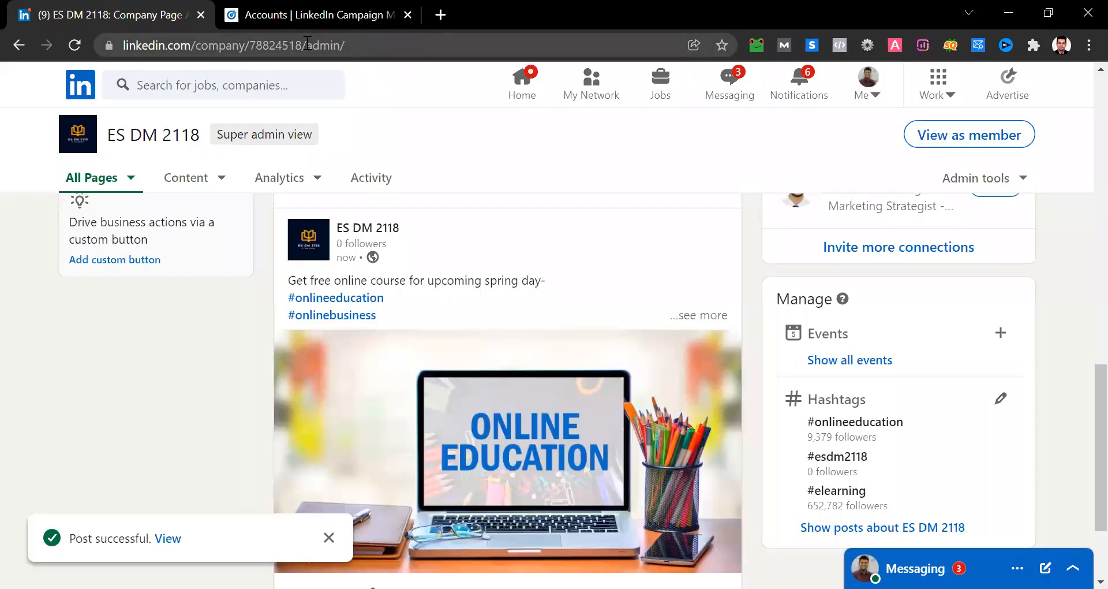
drag(307, 43, 115, 61)
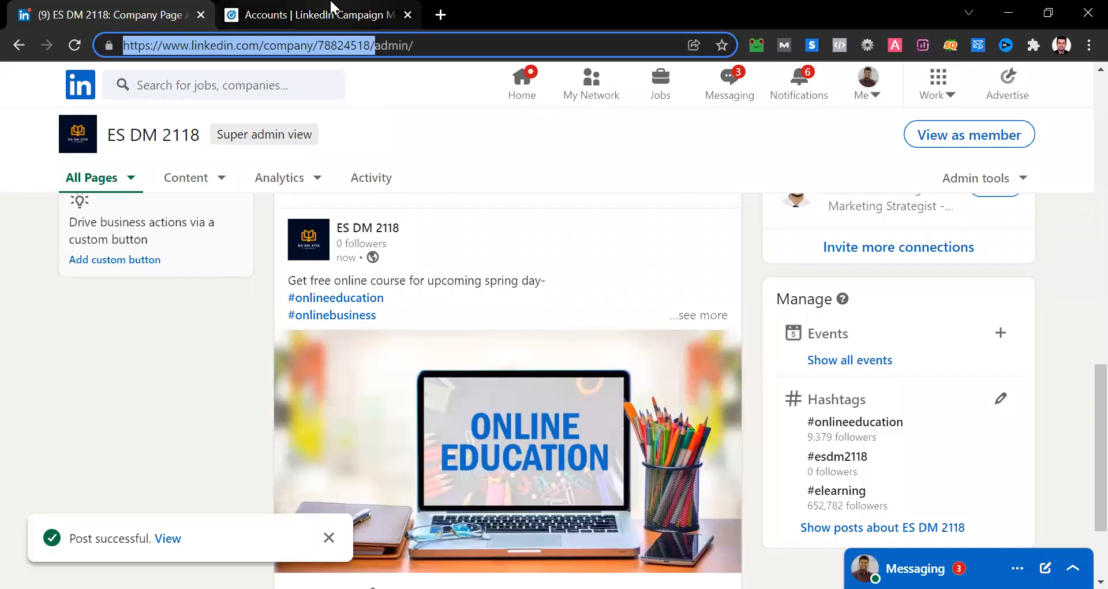
click(306, 14)
click(377, 367)
text(https://www.linkedin.com/company/78624516/)
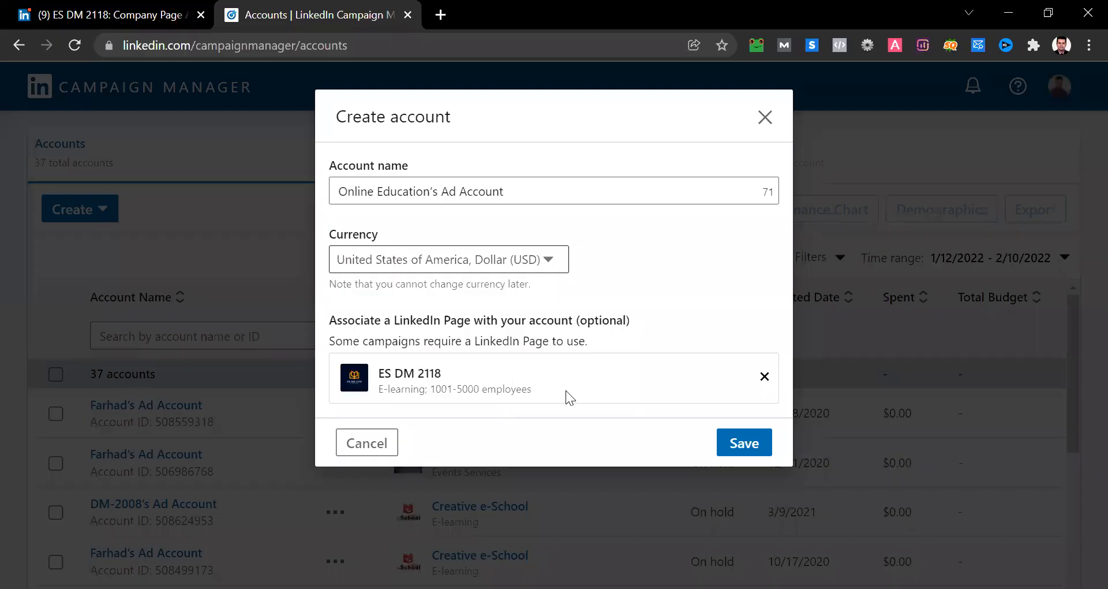
click(744, 443)
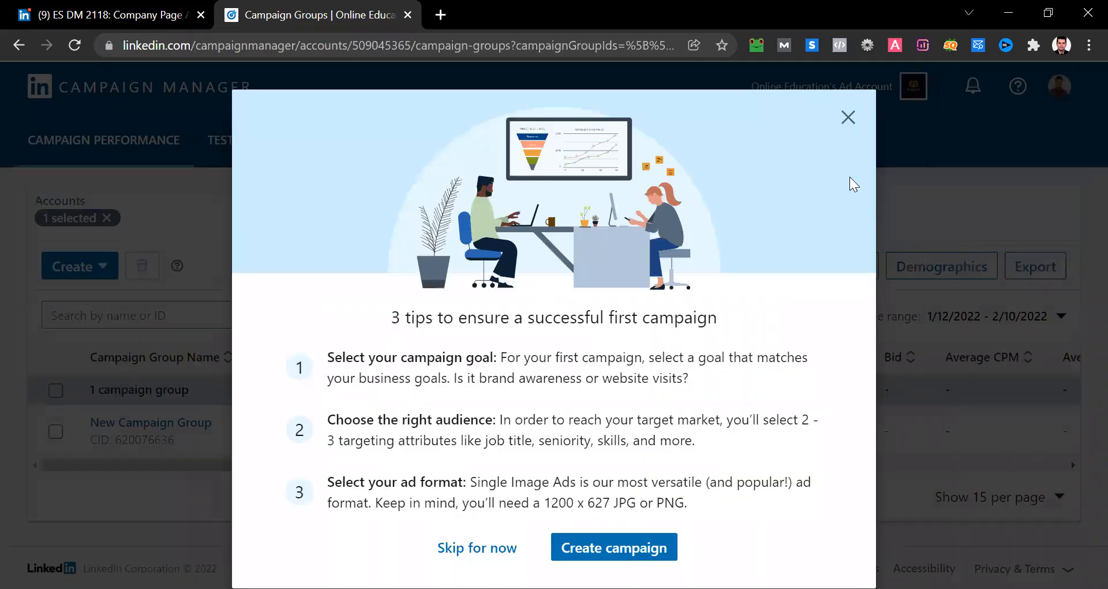
- Dismiss the first-campaign tips, create a new campaign in New Campaign Group and continue to the objective selection
click(848, 117)
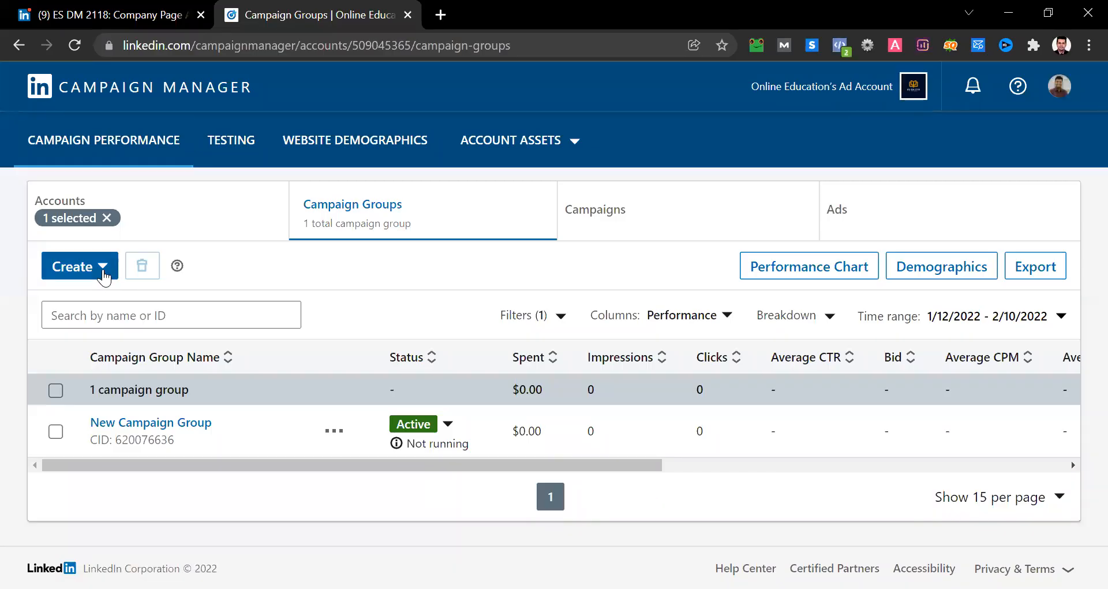
click(104, 279)
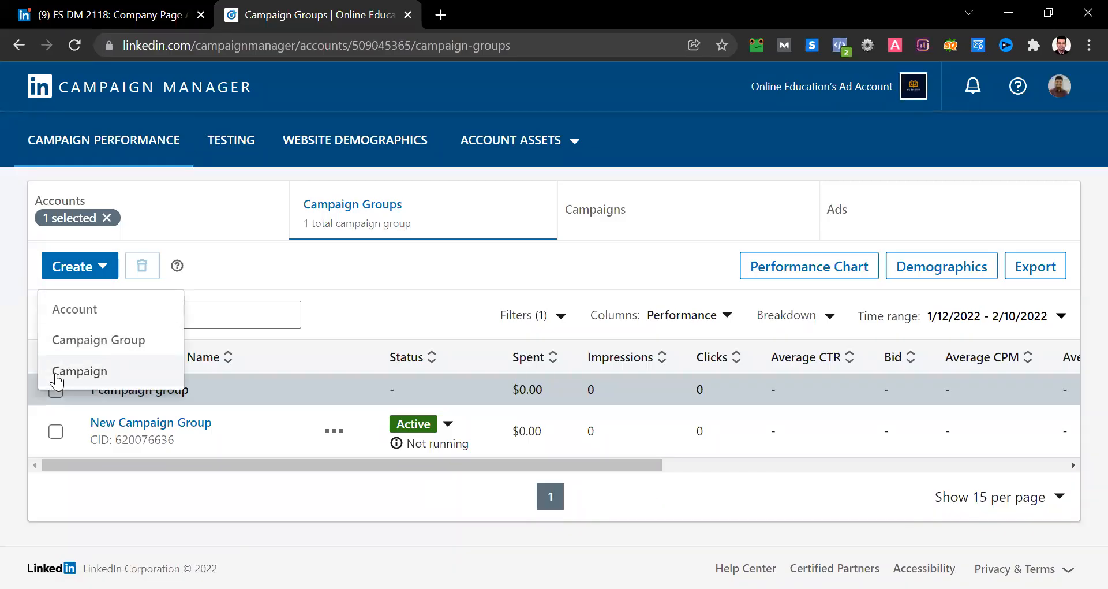
click(116, 371)
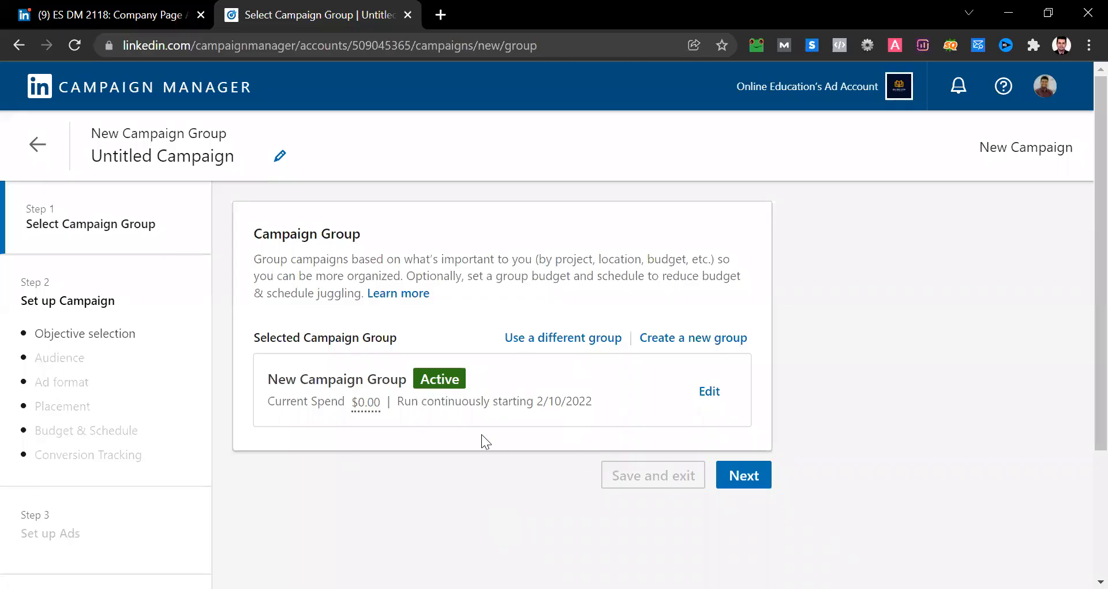
click(733, 479)
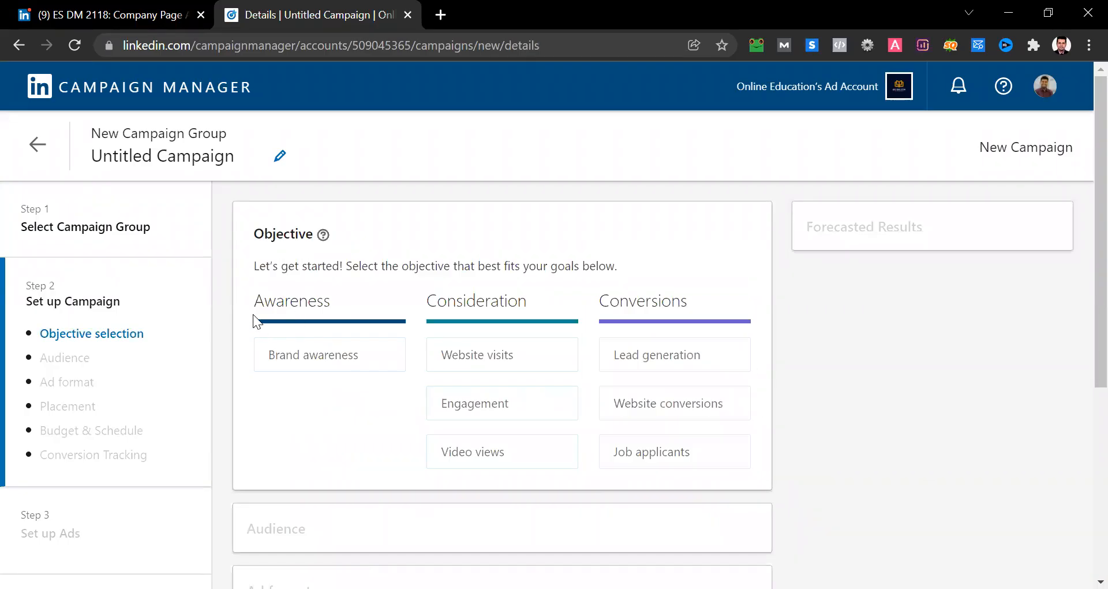
- Examine the Awareness, Consideration and Conversions objectives, including the descriptions of Website visits, Engagement and Video views
double_click(265, 298)
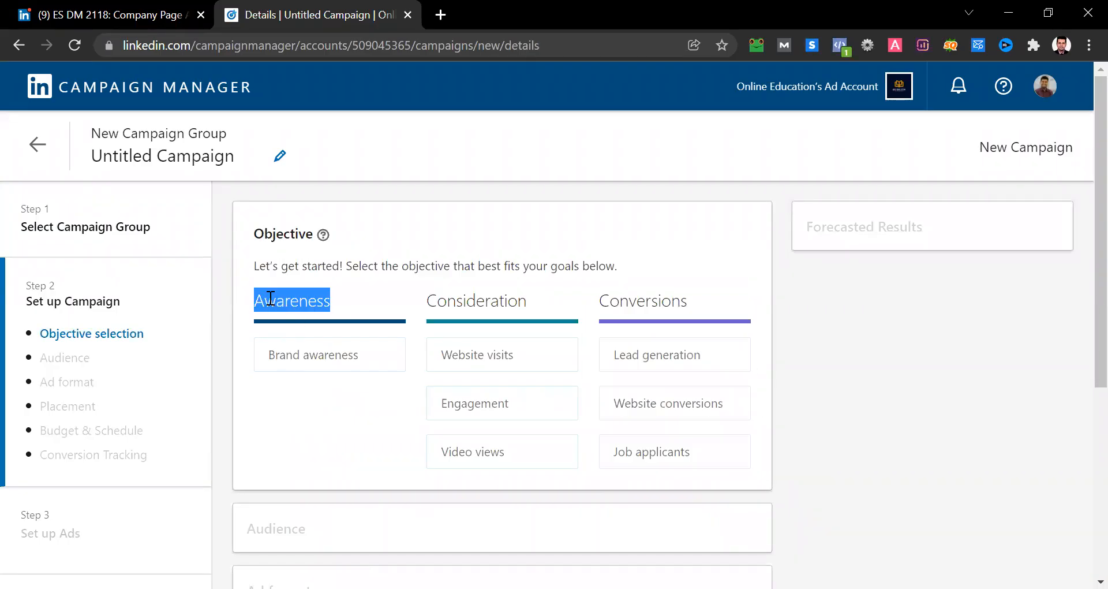
double_click(494, 297)
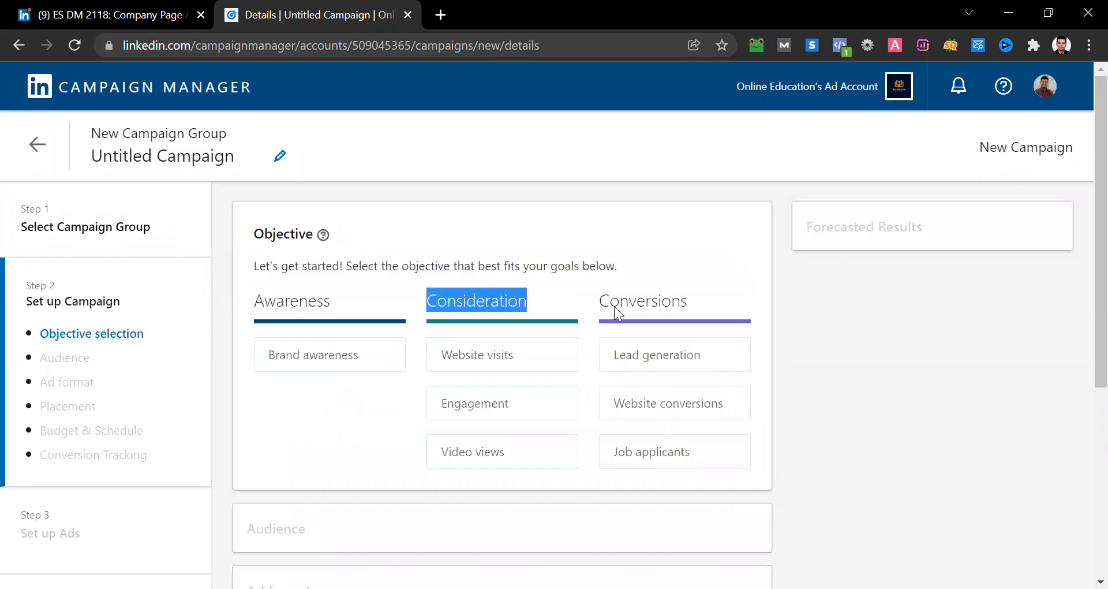
double_click(666, 301)
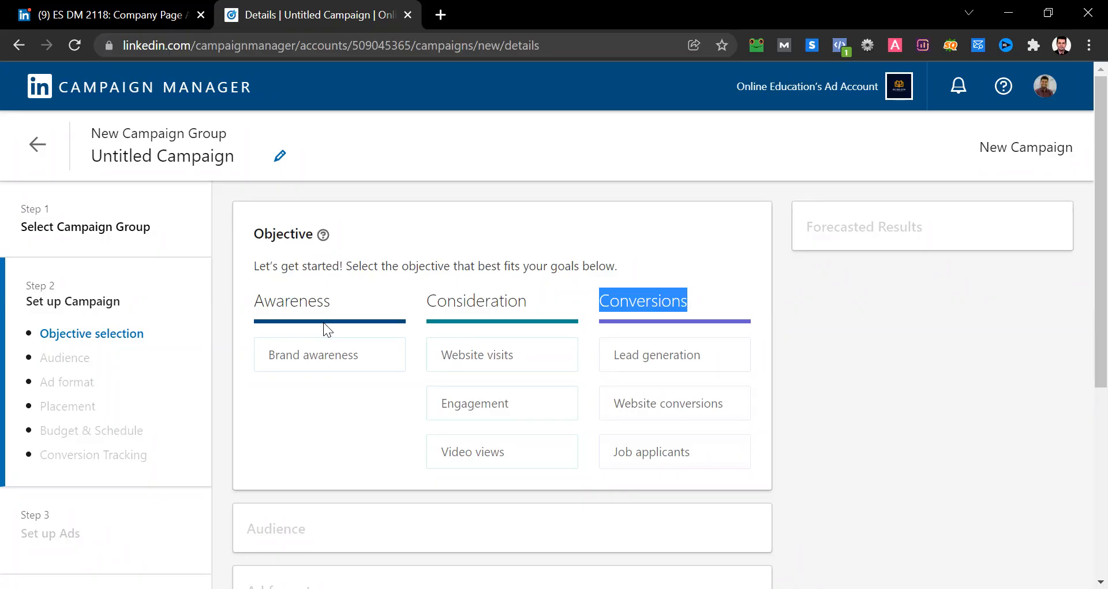
mouse_move(460, 364)
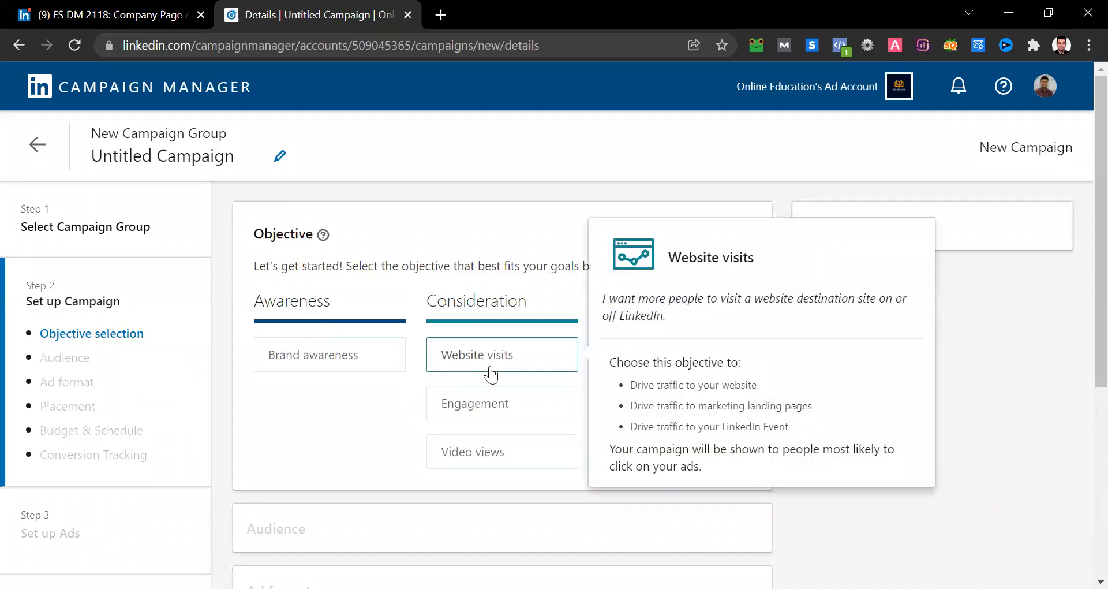
mouse_move(466, 401)
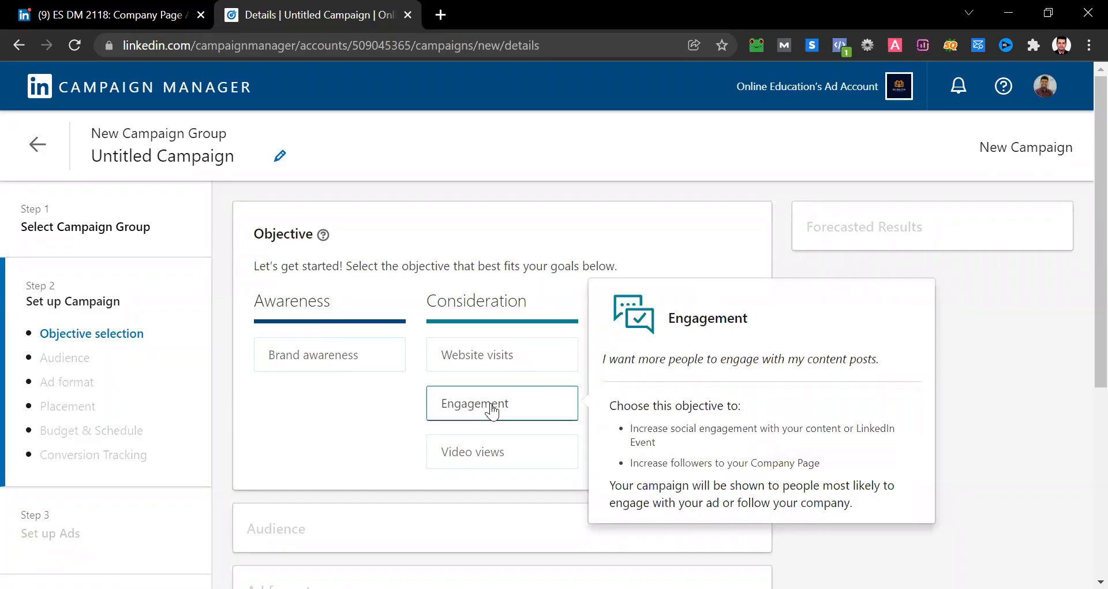
mouse_move(453, 459)
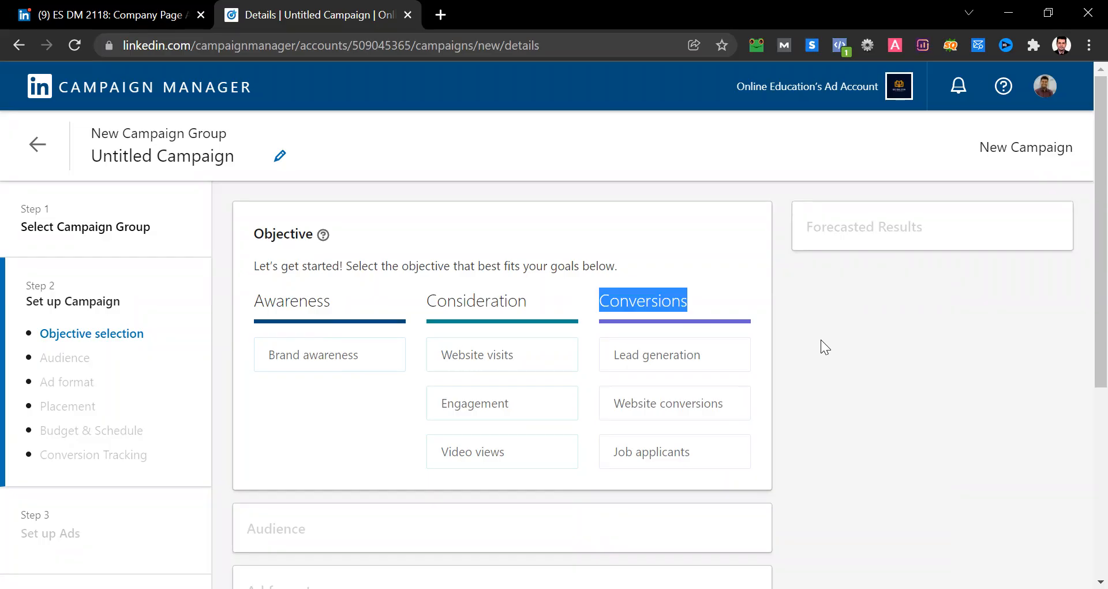
mouse_move(739, 422)
click(927, 465)
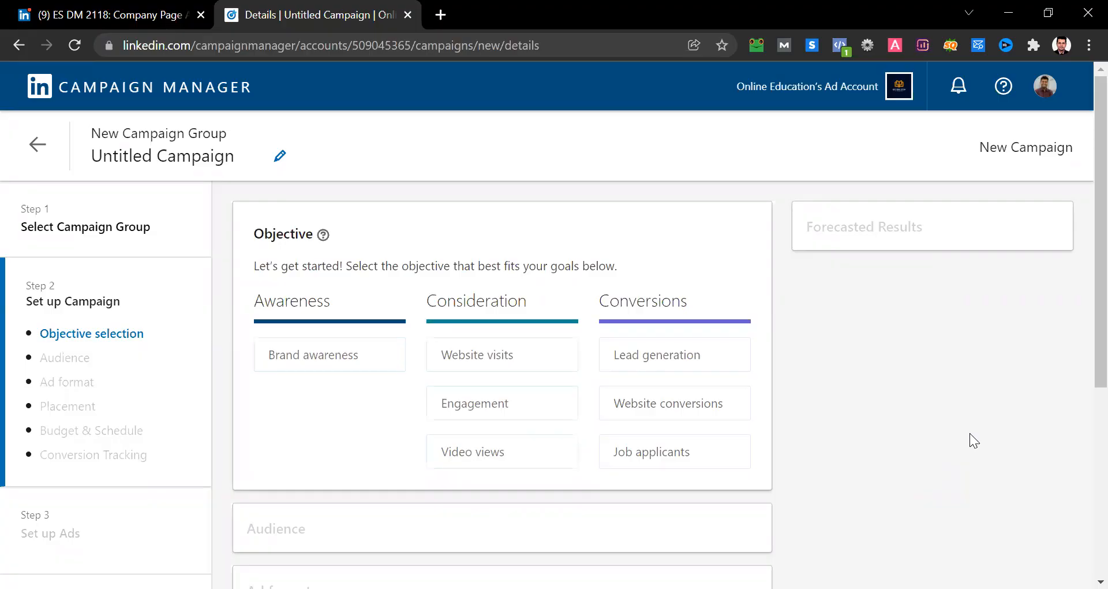
- Choose Engagement as the campaign objective and open the target audience's locations for editing
mouse_move(518, 414)
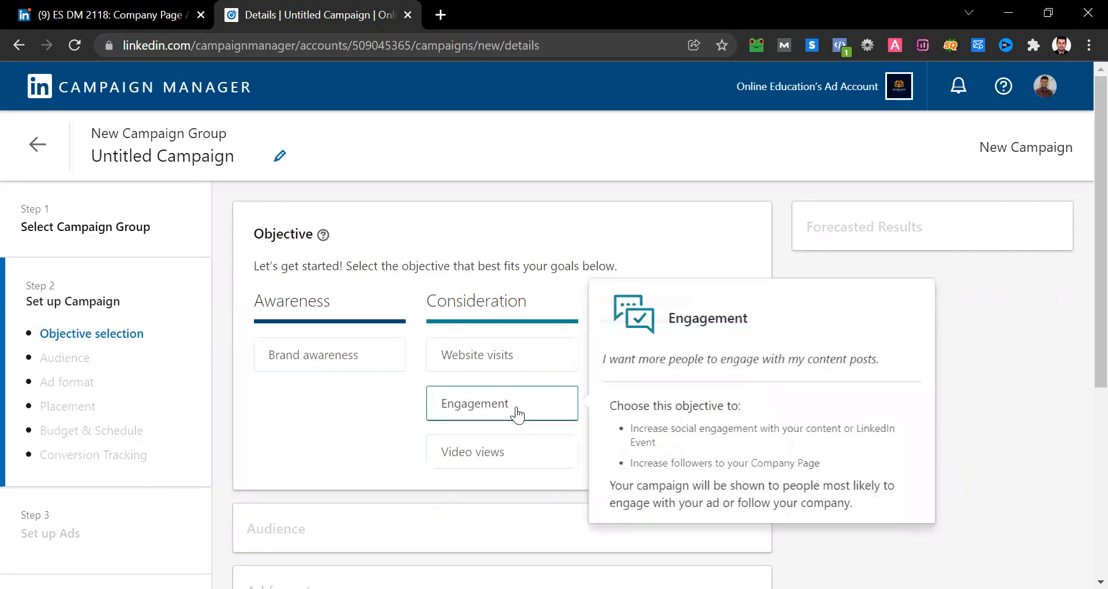
click(516, 408)
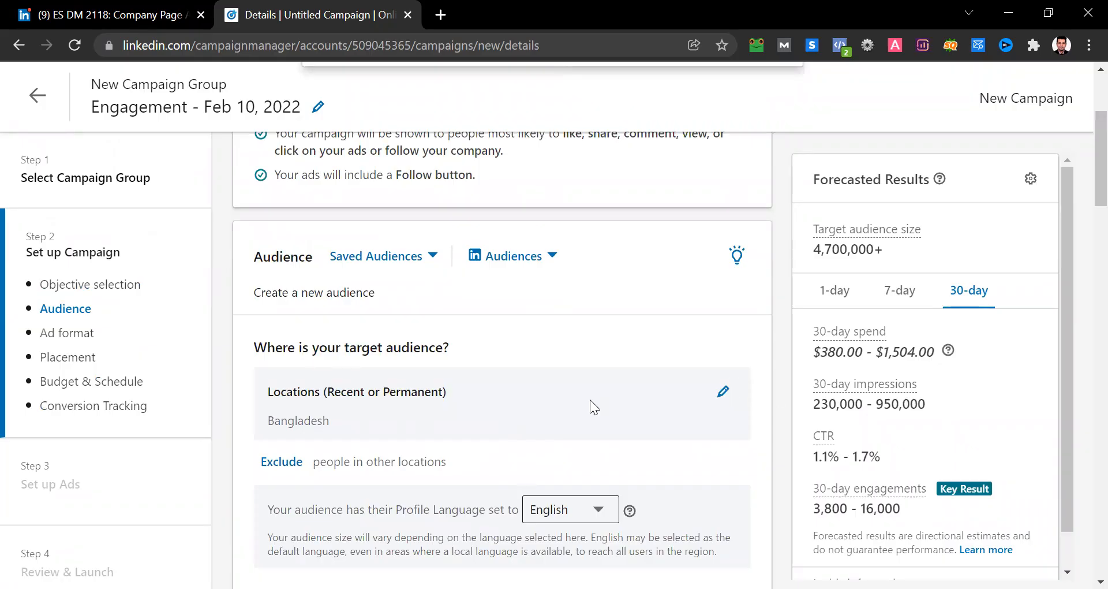
click(723, 392)
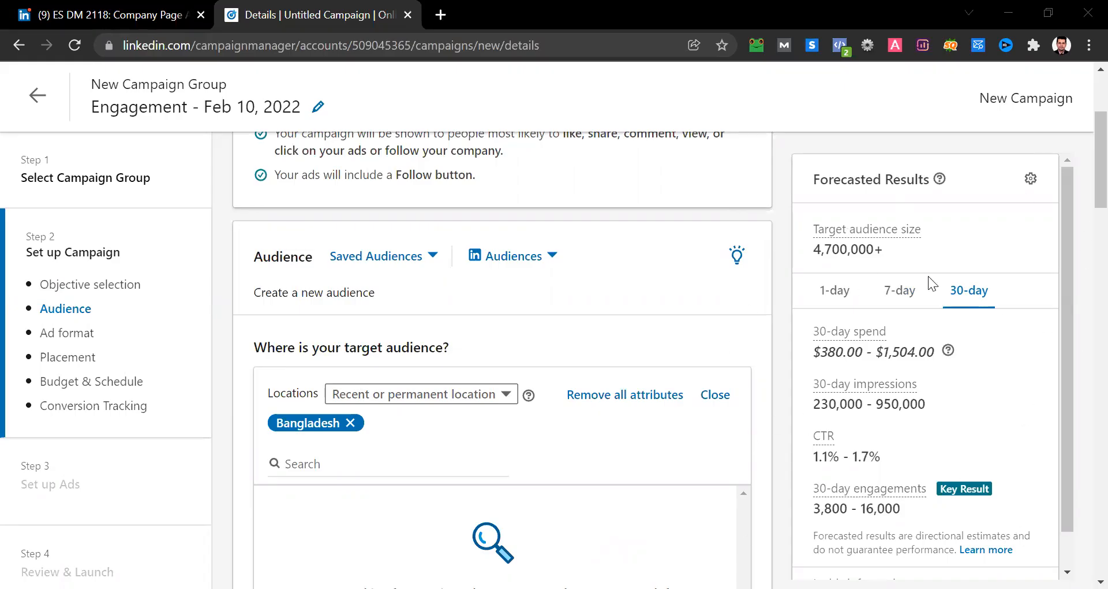
- Compare the 1-day, 7-day and 30-day forecasted results and return to the 7-day forecast
click(846, 294)
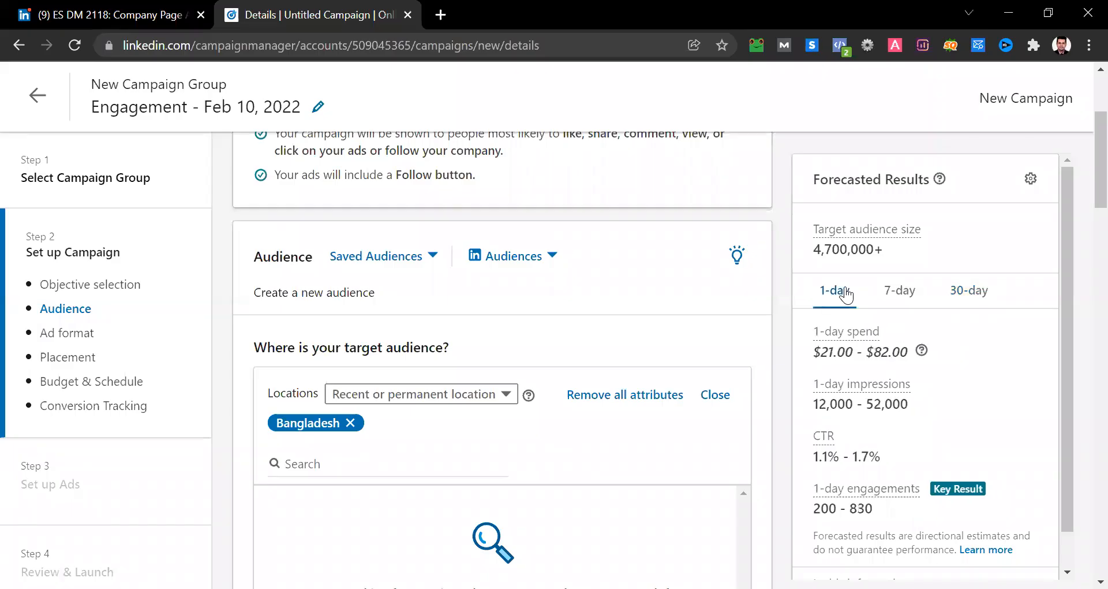
click(888, 295)
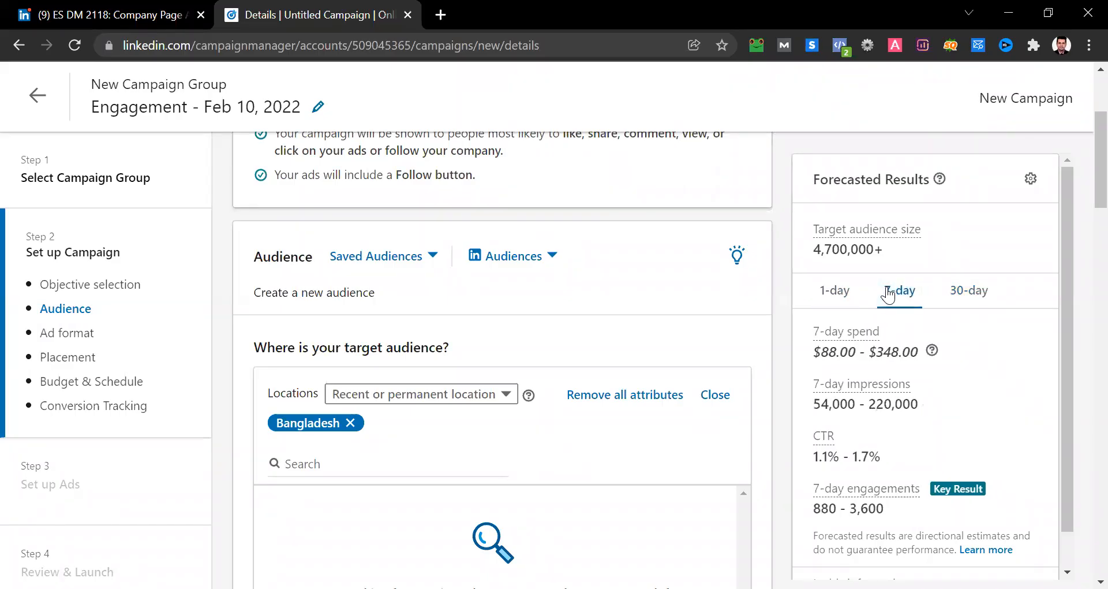
click(960, 298)
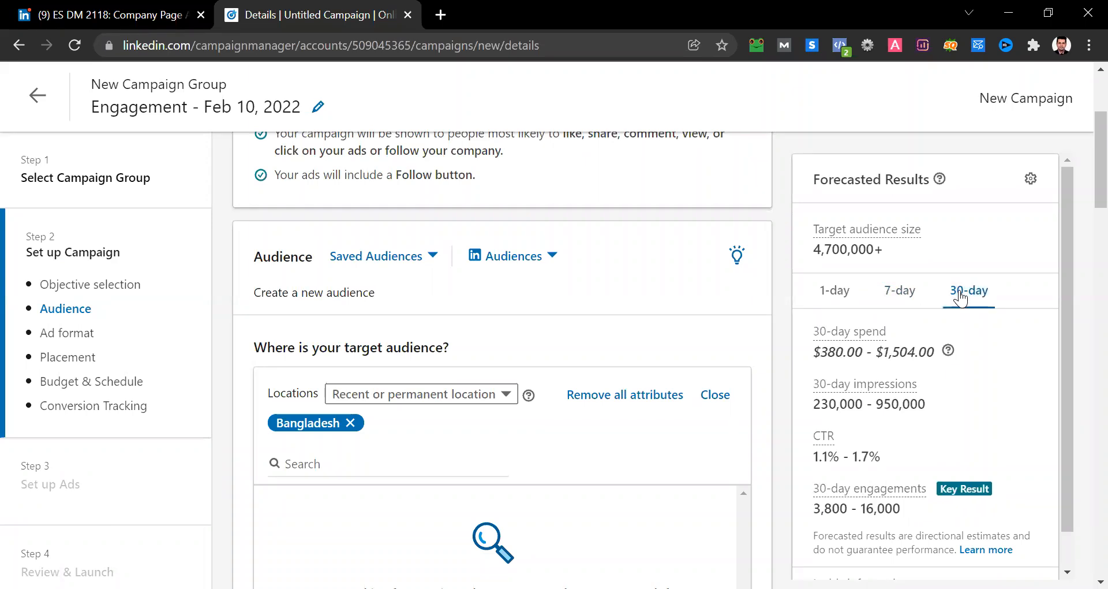
click(903, 295)
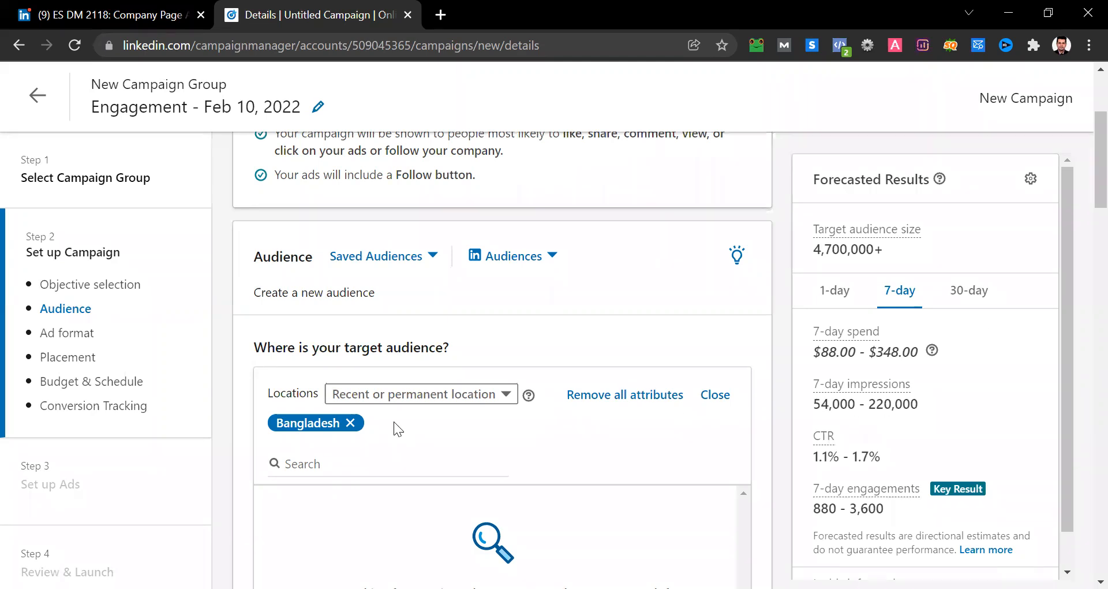
- Replace the Bangladesh target location with Dhaka, Bangladesh, using the Recent or permanent location option
click(350, 423)
scroll(359, 426, down, 2)
click(338, 359)
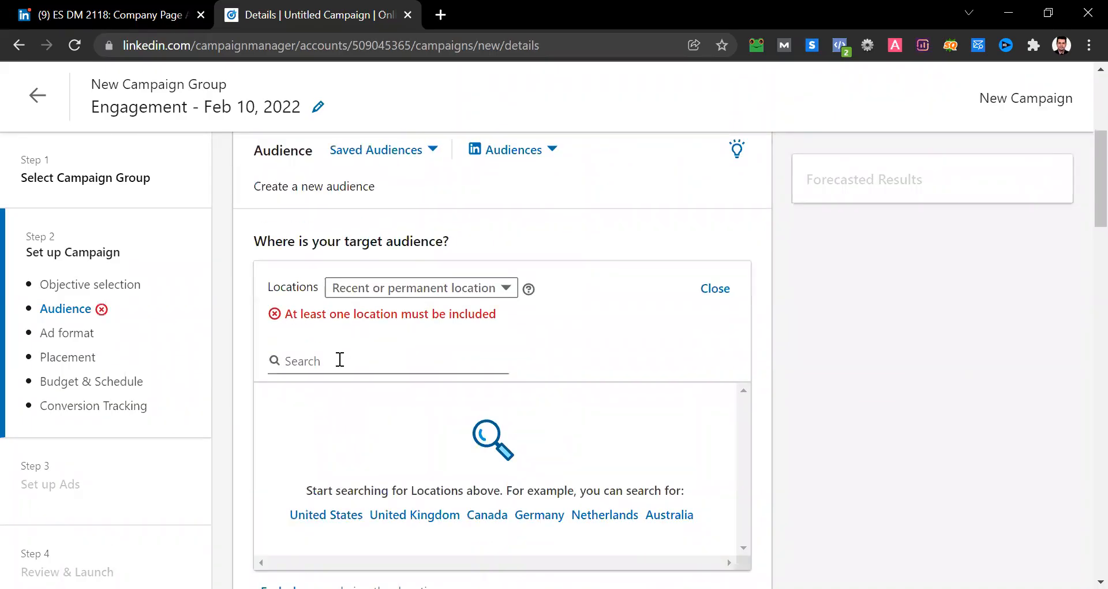
click(417, 285)
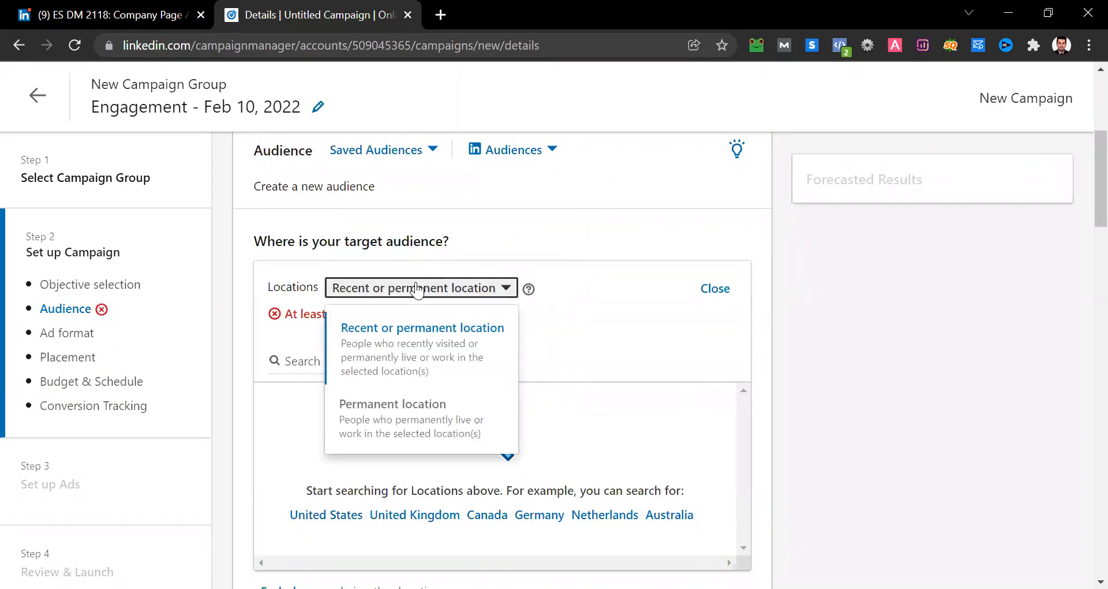
click(388, 380)
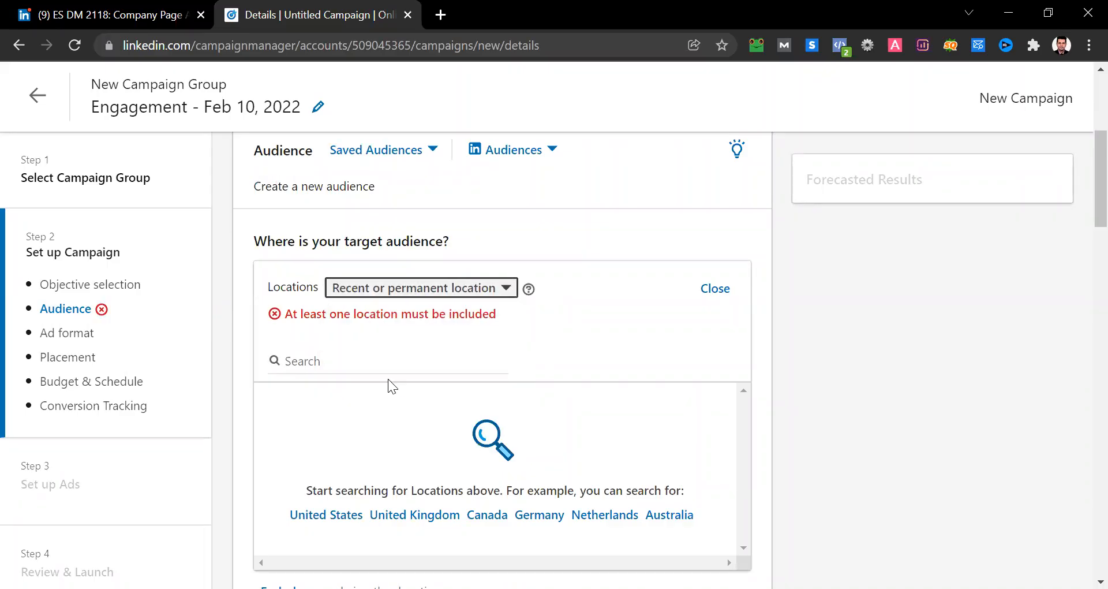
click(330, 348)
text(Dhaka)
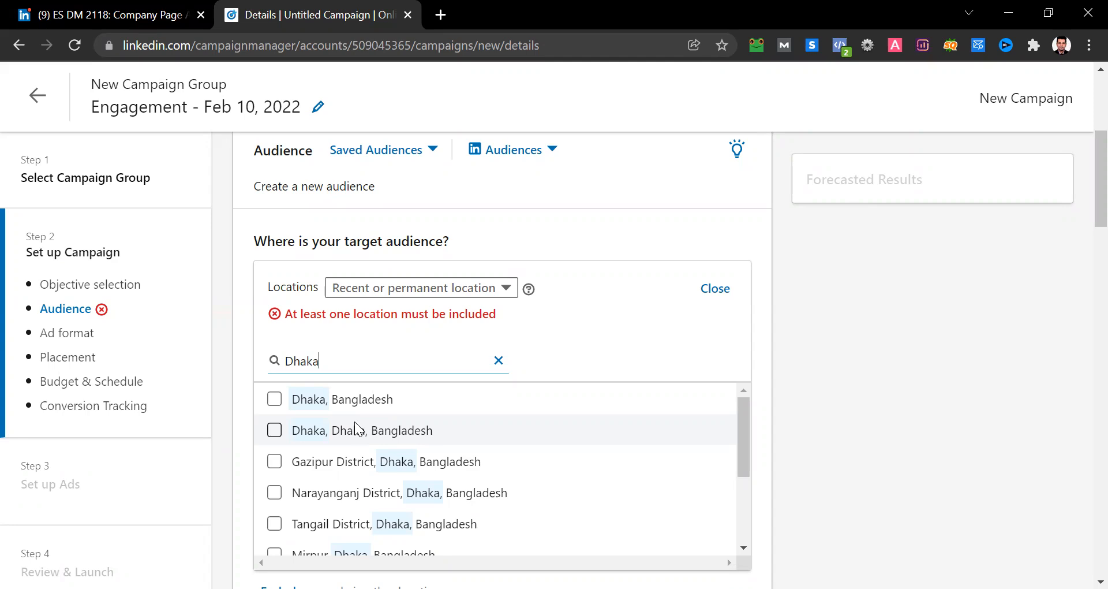
click(299, 400)
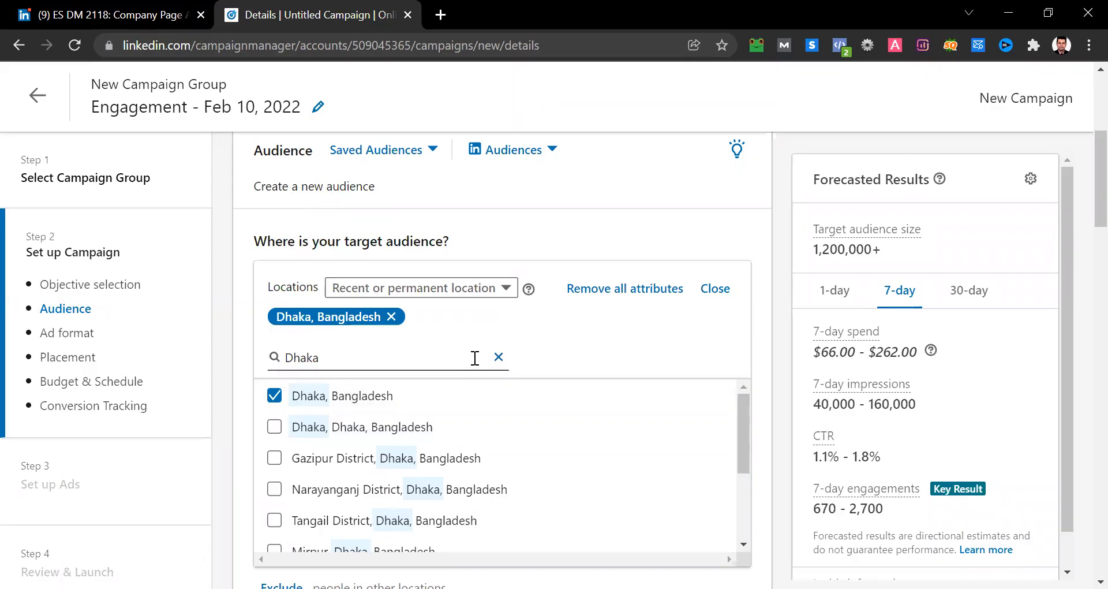
click(499, 357)
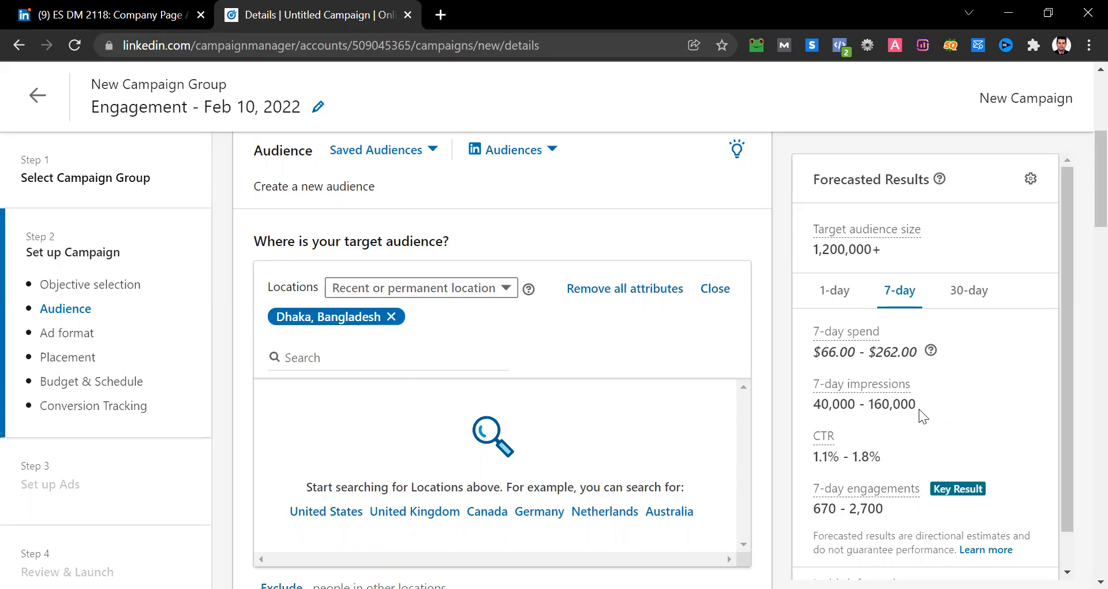
scroll(919, 409, down, 1)
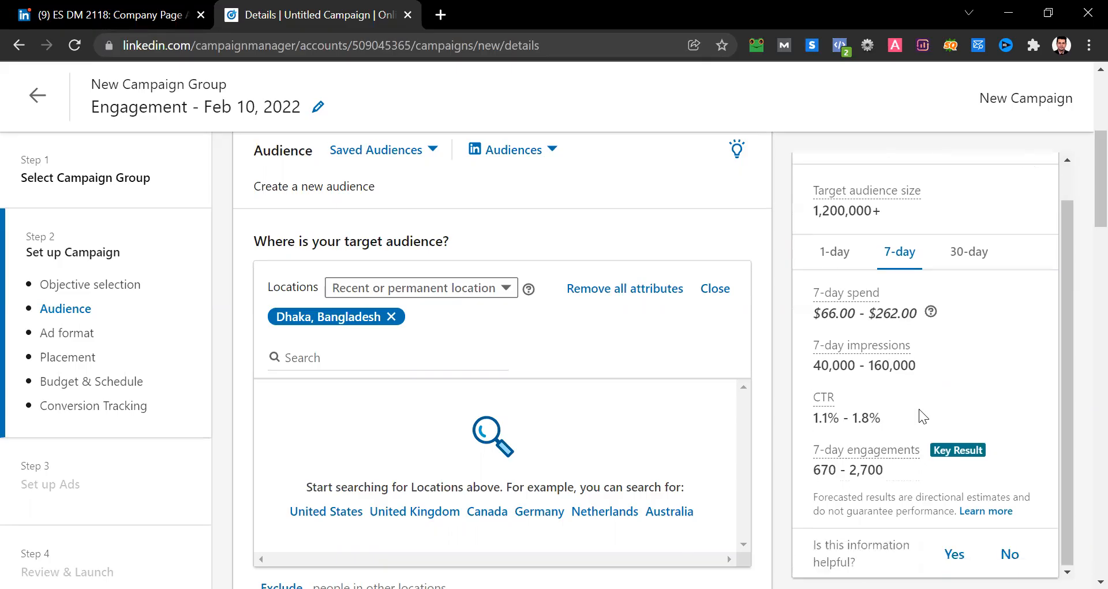
scroll(602, 462, down, 2)
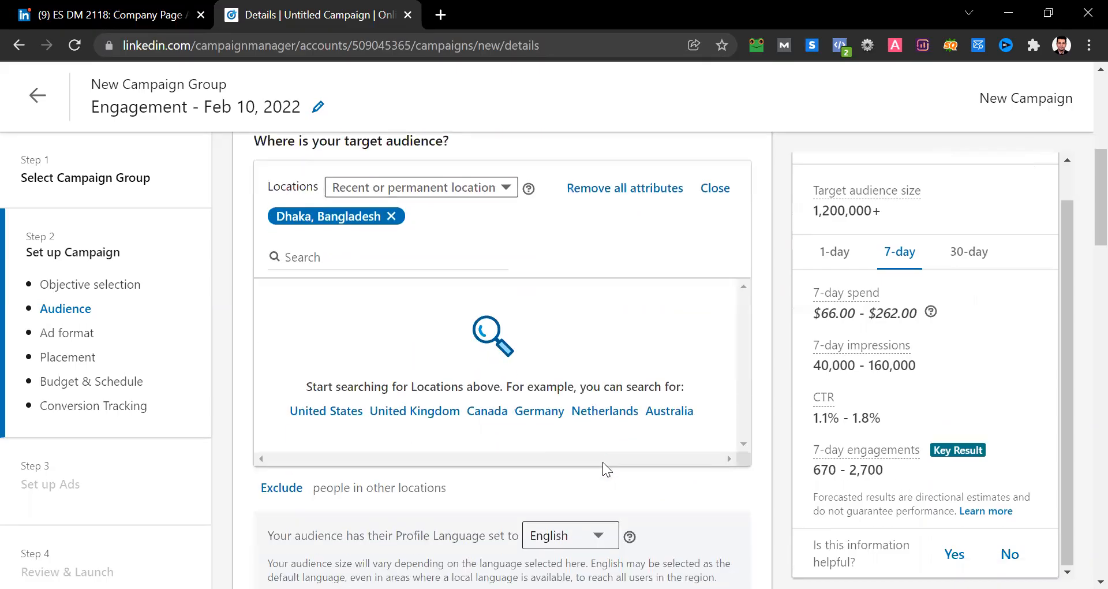
- Open the option to narrow the target audience further and compare the Audiences and Audience attributes categories
scroll(603, 469, down, 4)
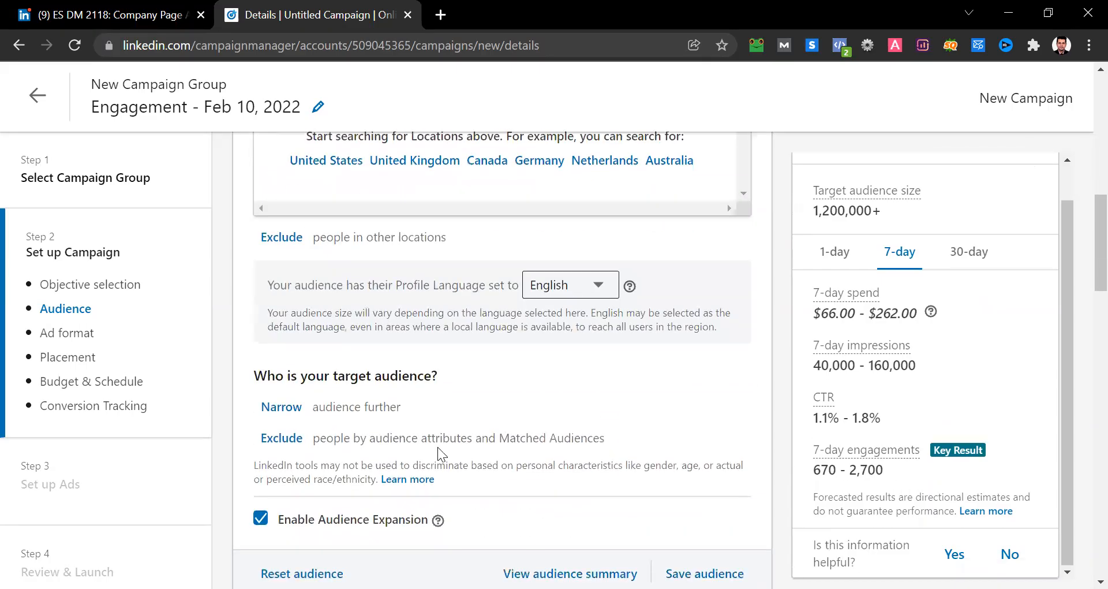
click(294, 410)
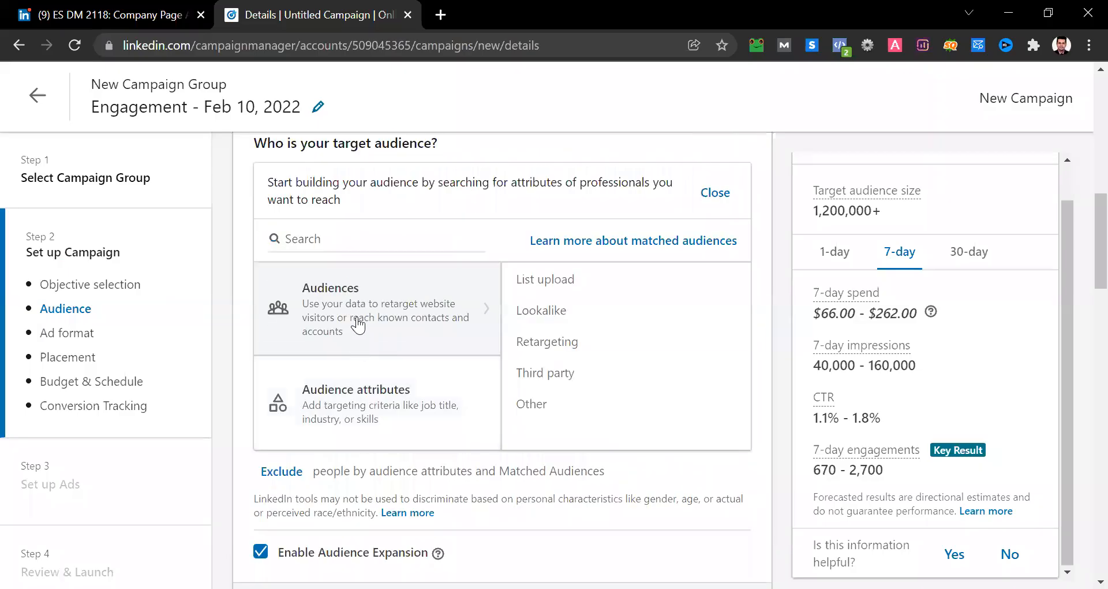
click(391, 405)
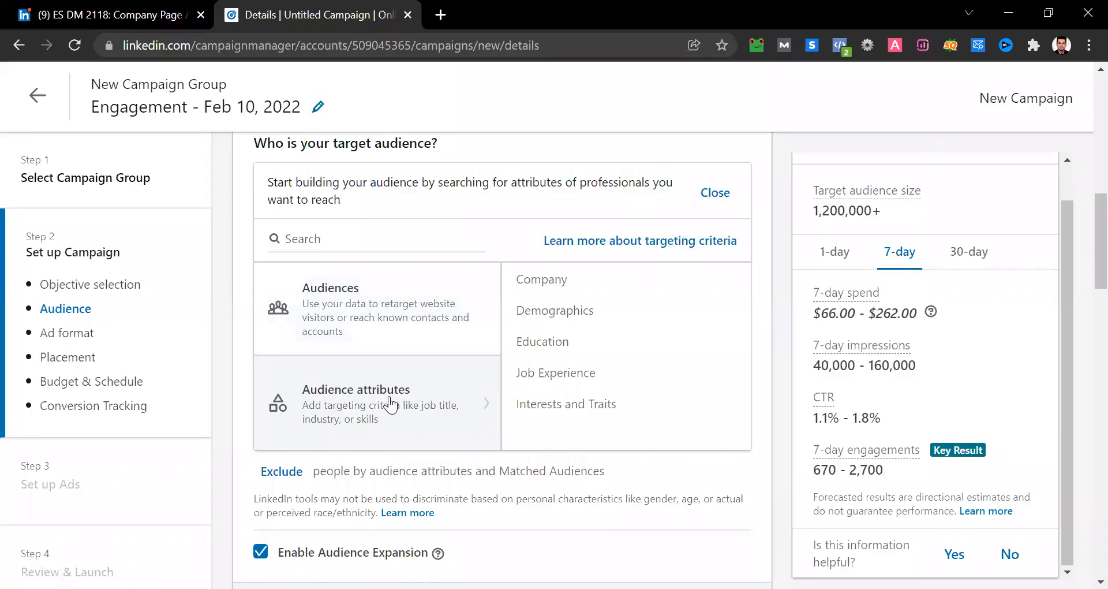
click(342, 332)
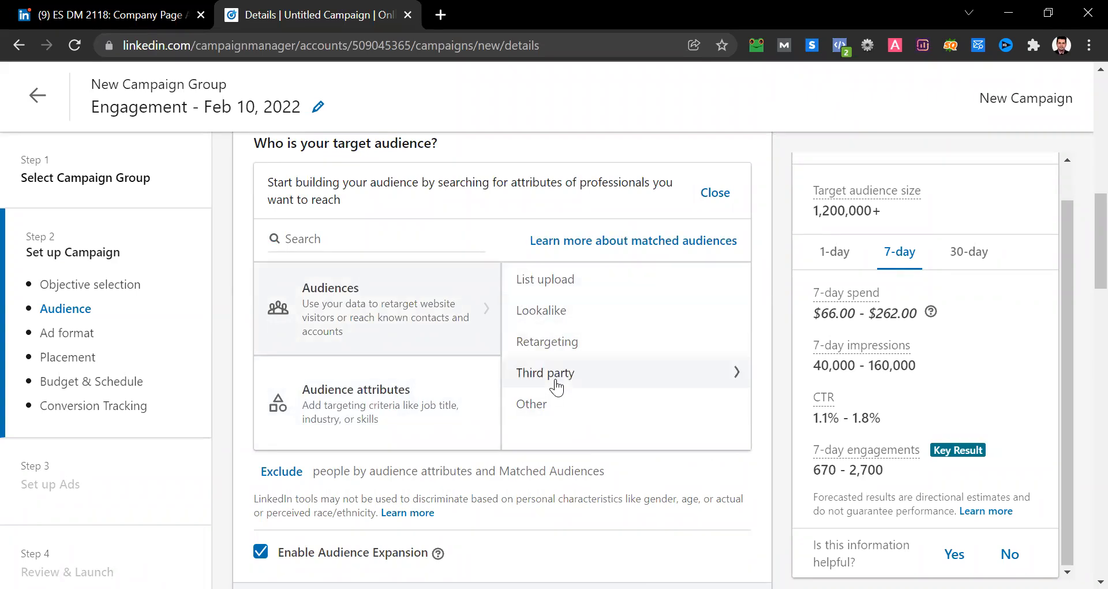
click(383, 403)
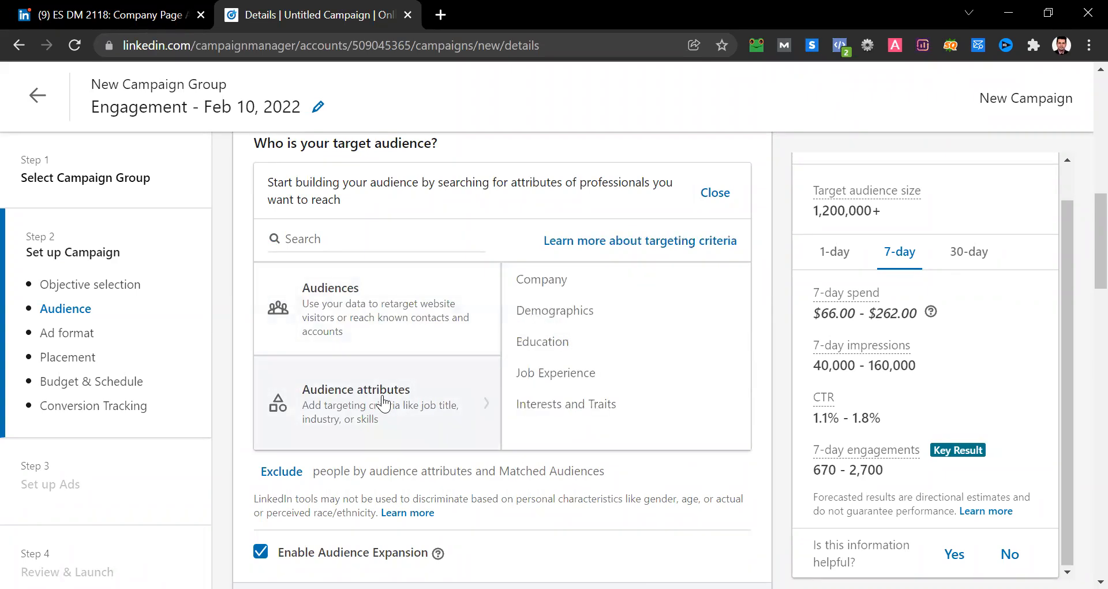
- Certify non-discriminatory use of age targeting and include the member age ranges 18 to 24 and 25 to 34
click(558, 317)
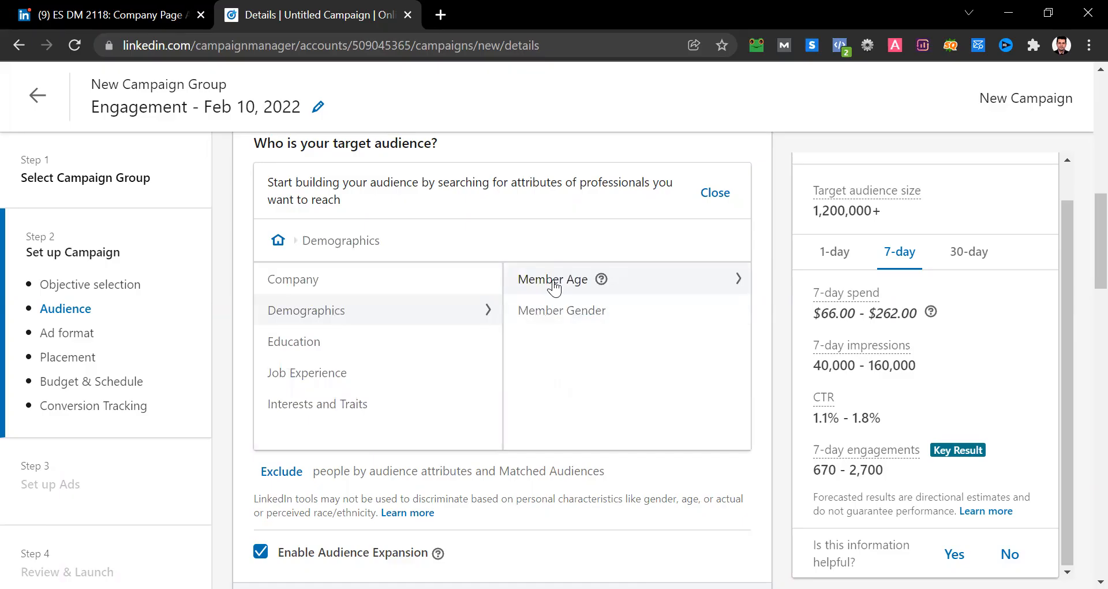
click(553, 280)
click(276, 283)
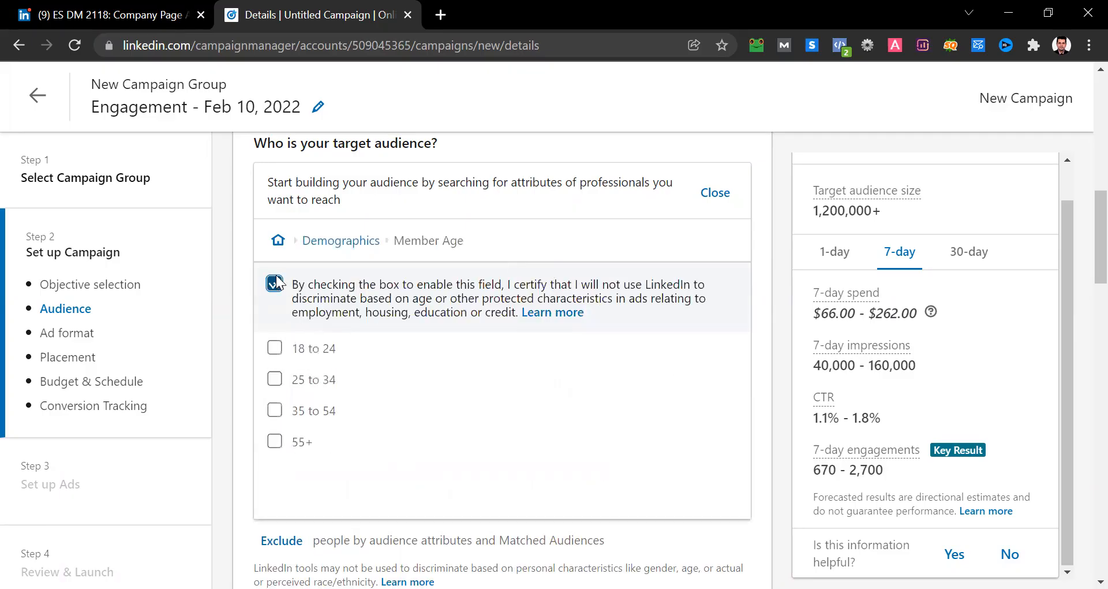
click(275, 348)
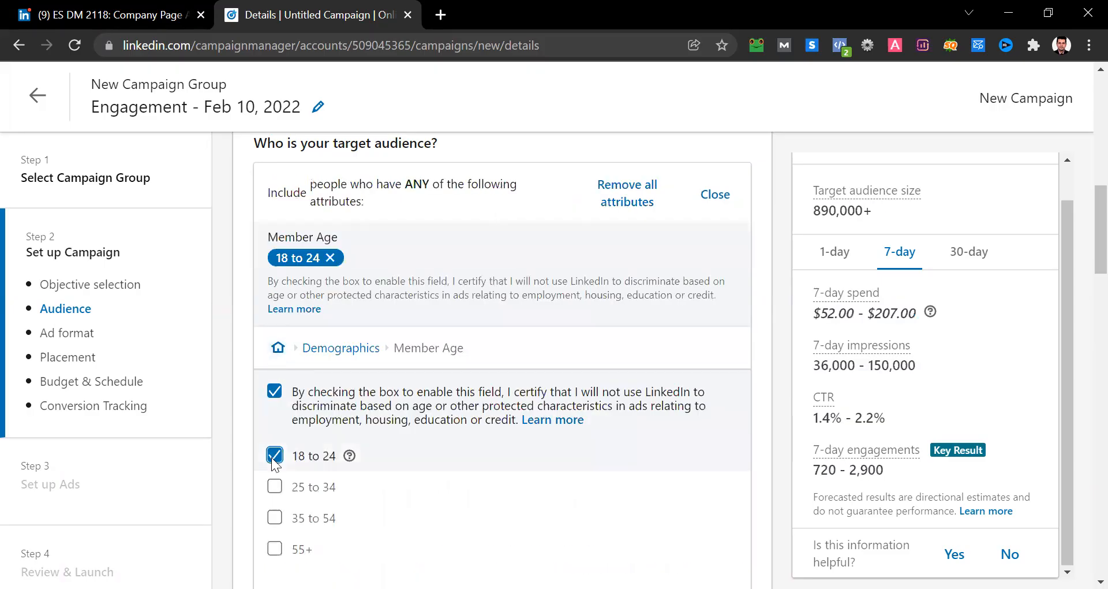
click(275, 486)
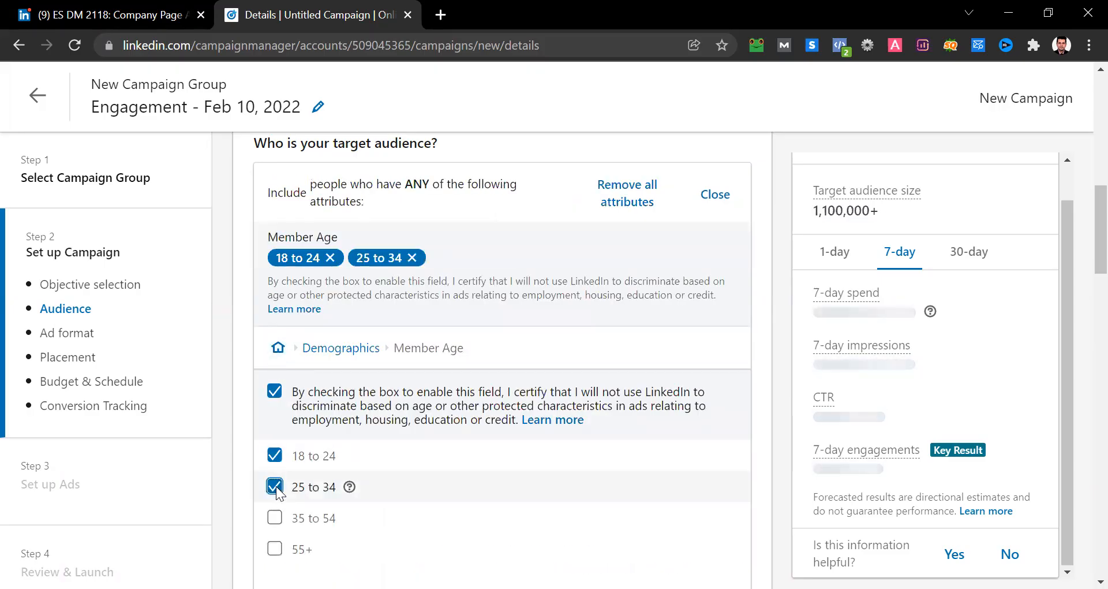
- Add the Education field of study Business/Commerce, General to the target audience and clear the Business search
scroll(276, 487, down, 1)
scroll(276, 491, down, 1)
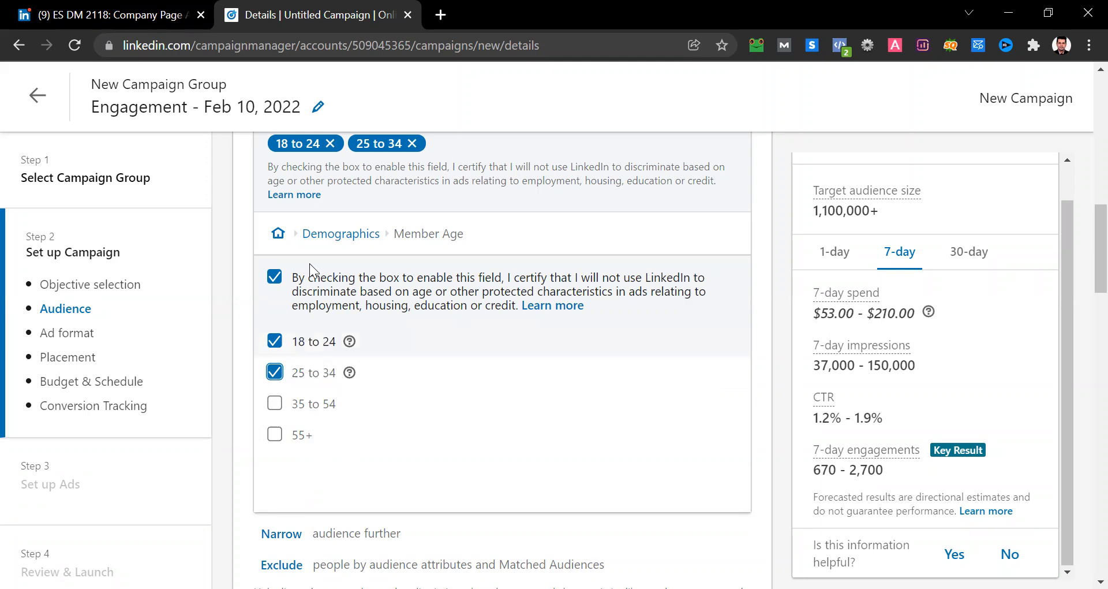
click(345, 237)
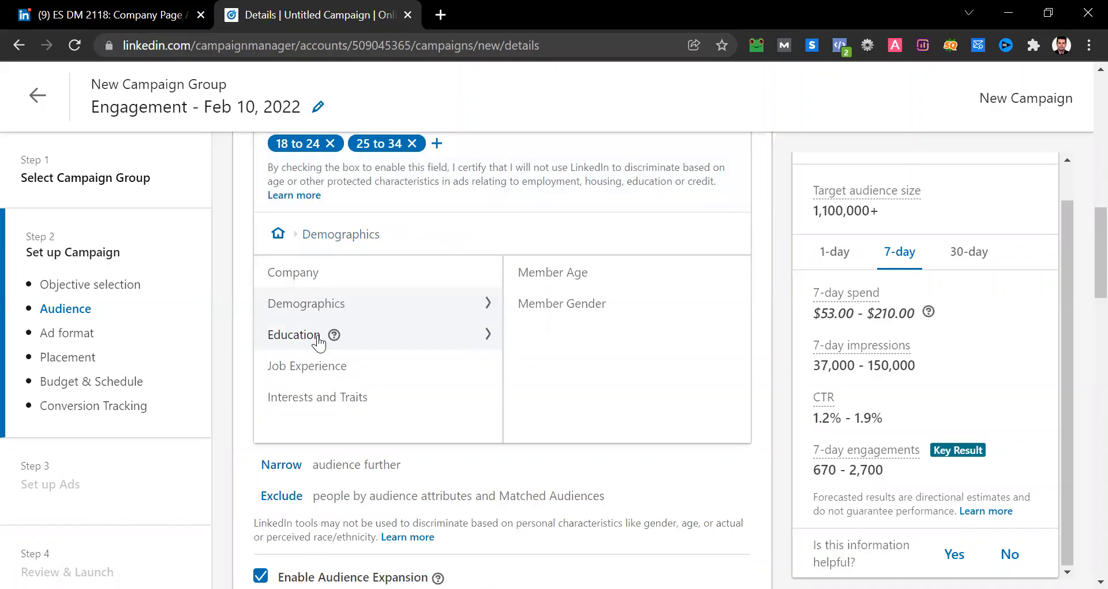
click(289, 334)
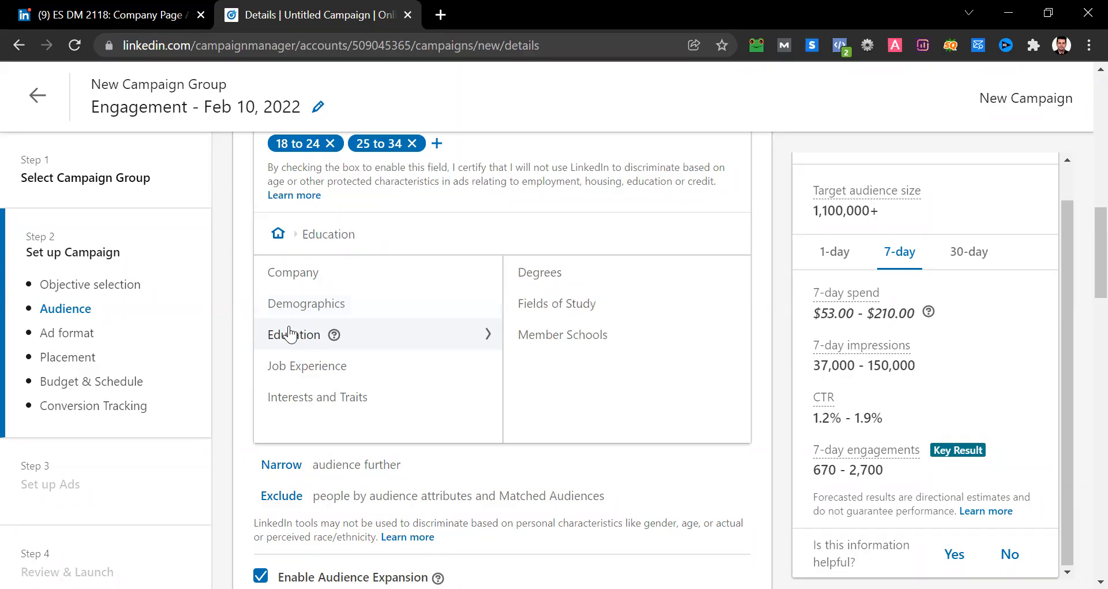
click(564, 299)
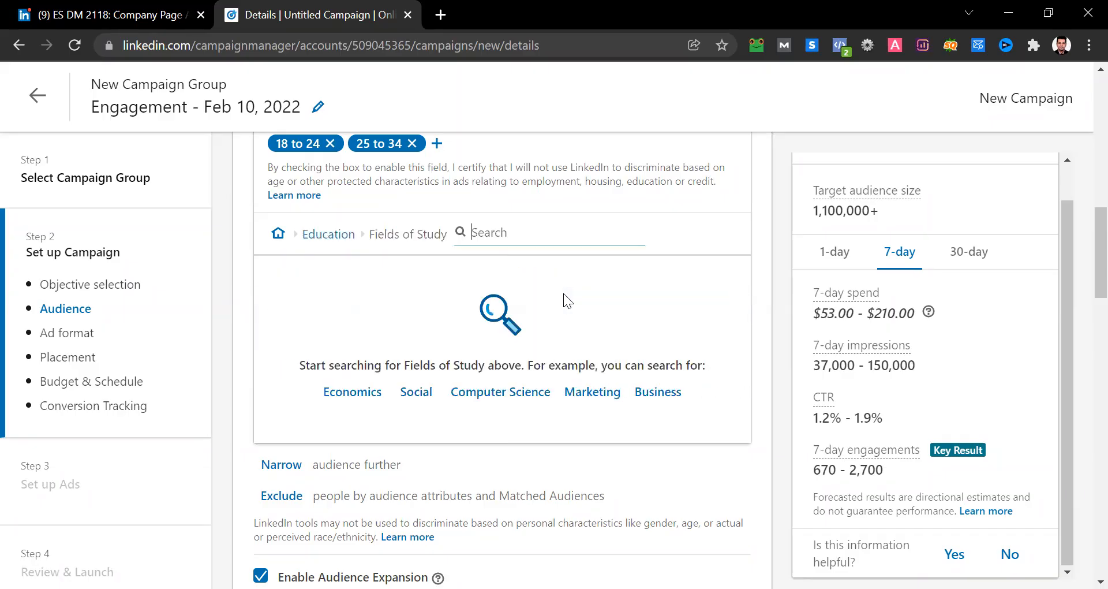
click(658, 392)
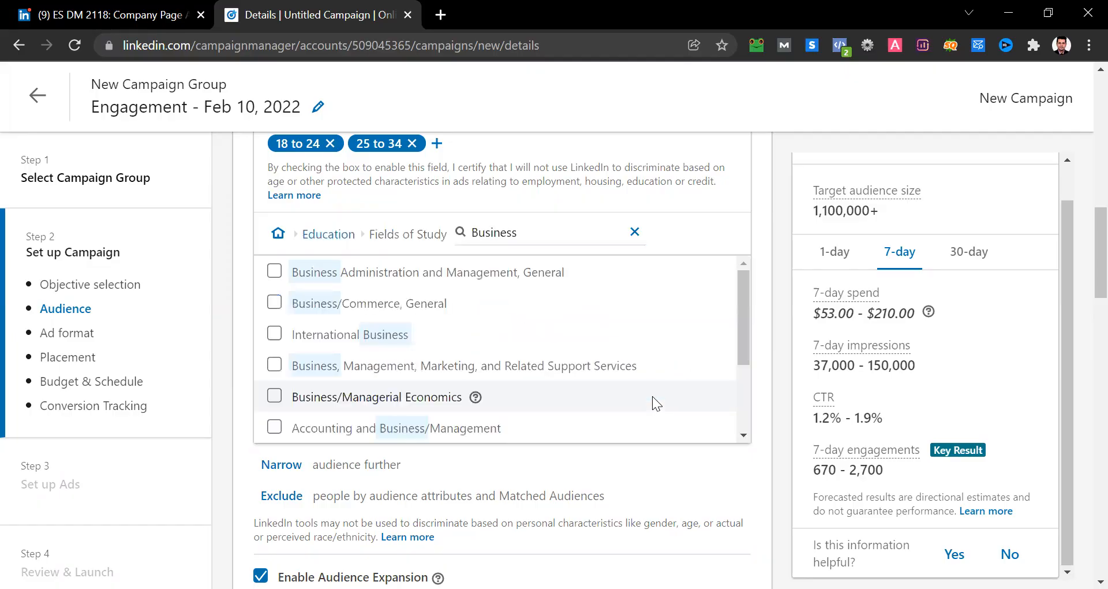
click(372, 304)
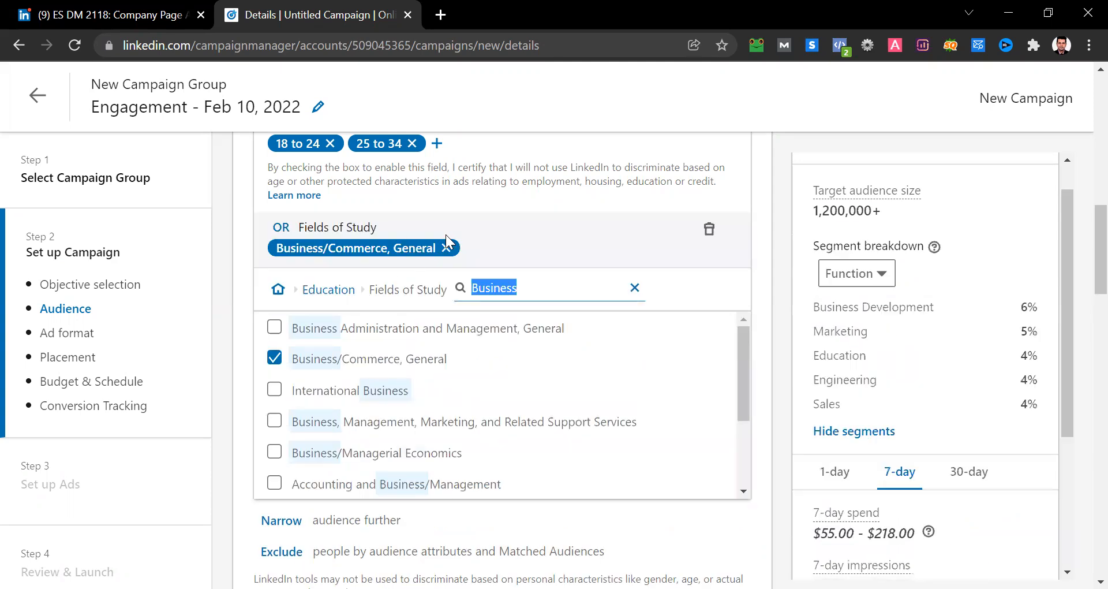
click(636, 292)
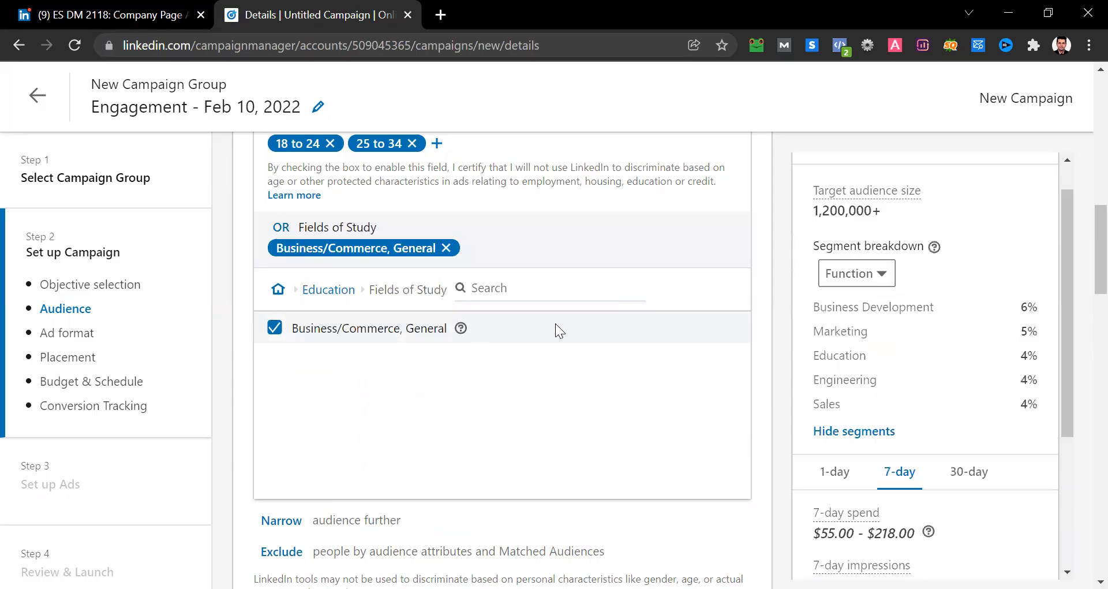
- Try a Years of Experience criterion of 1 year to 12+ years and remove it from the audience
click(280, 289)
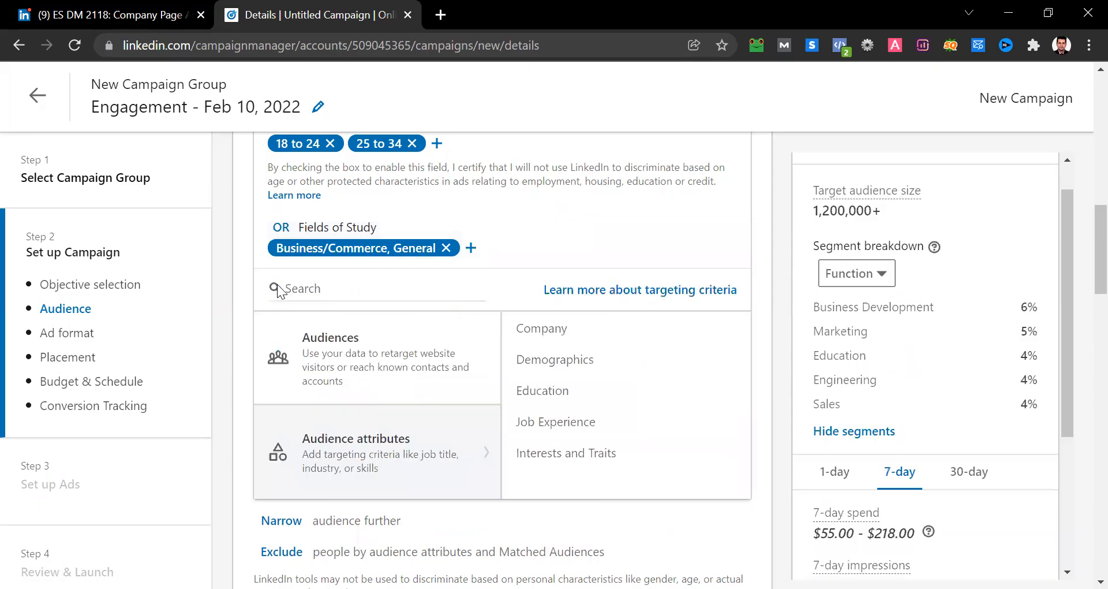
click(547, 427)
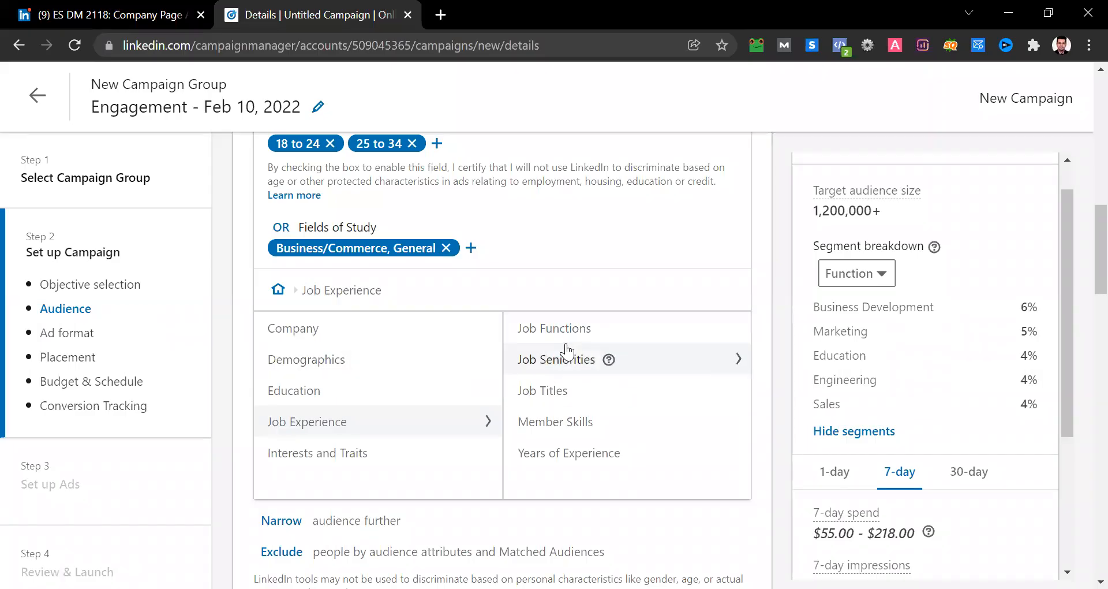
click(558, 456)
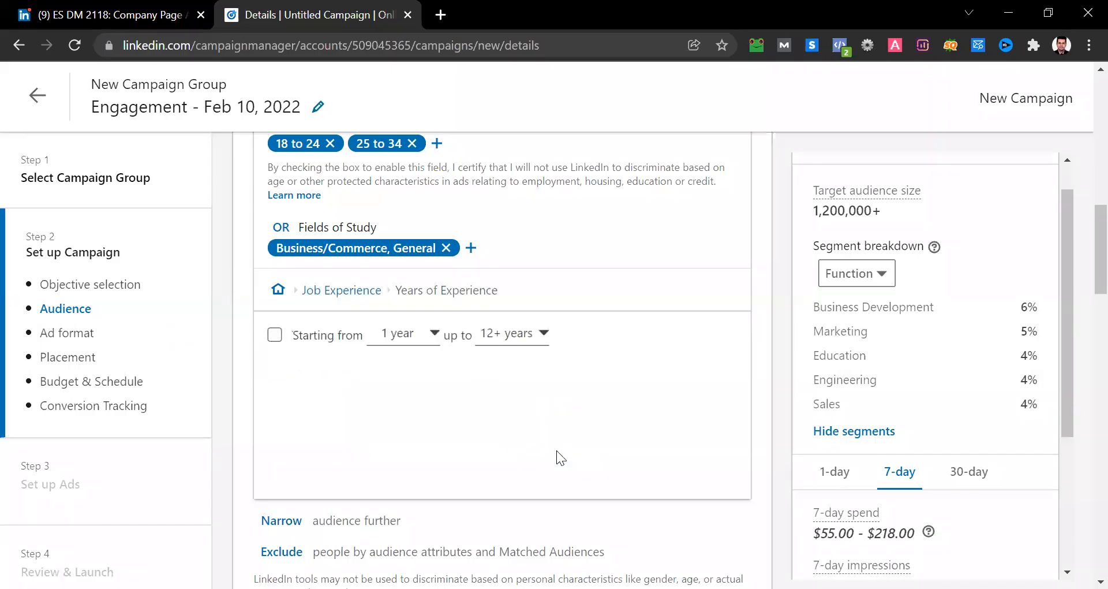
click(276, 335)
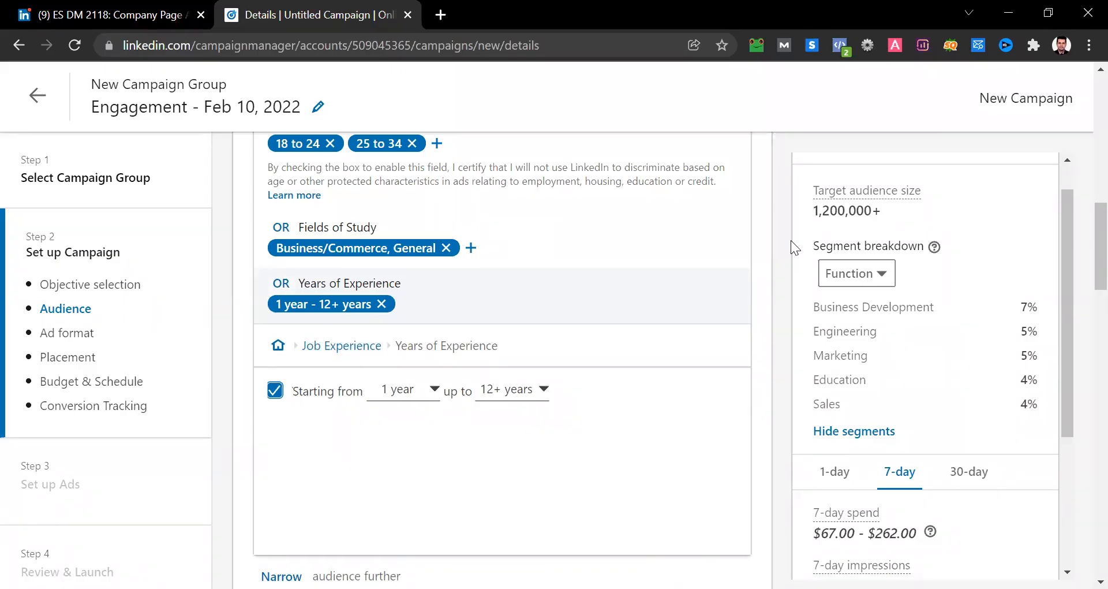
click(381, 303)
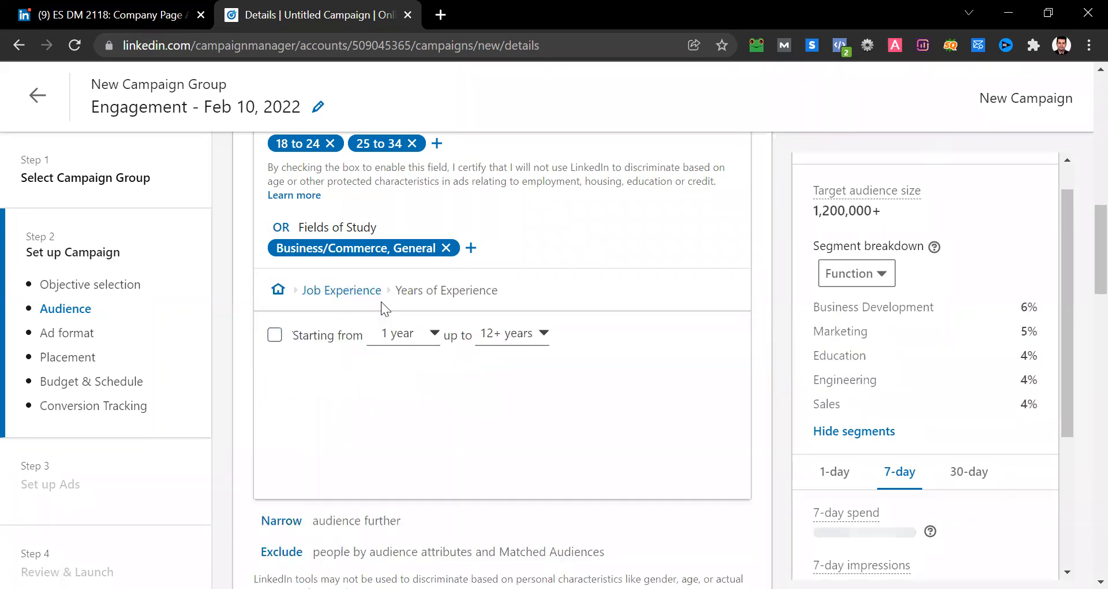
- Examine the Member Groups and Member Interests options under Interests and Traits and return to the main attribute categories
click(278, 292)
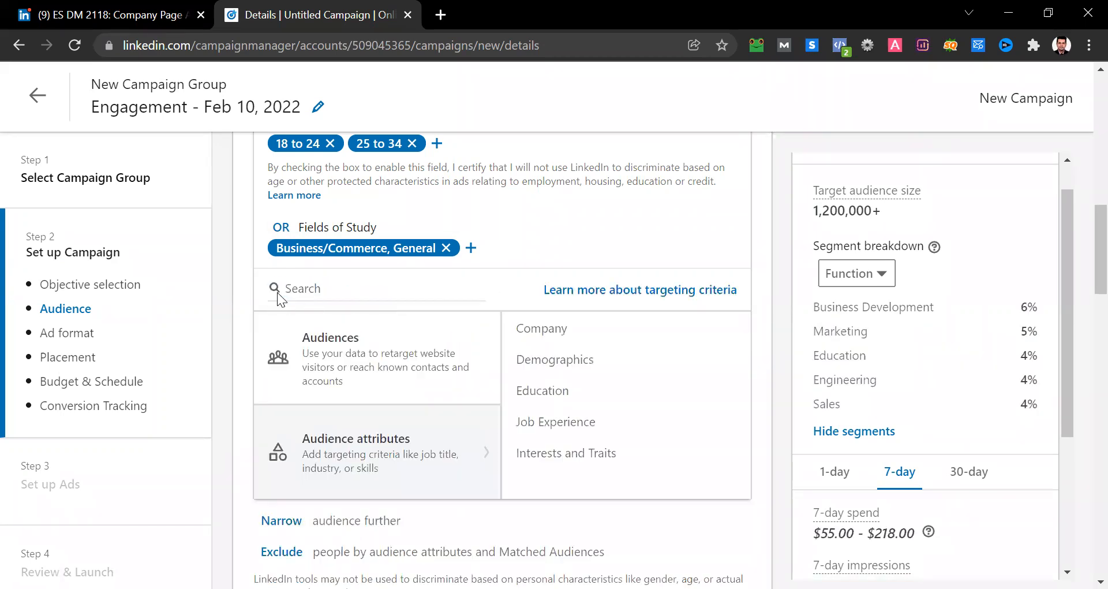
click(588, 456)
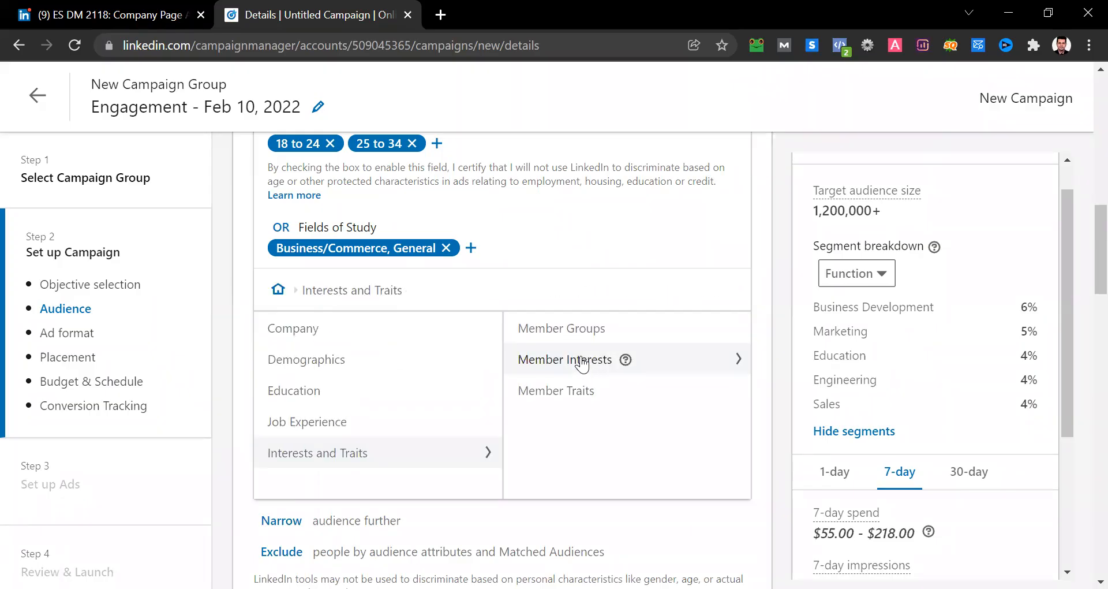
click(563, 330)
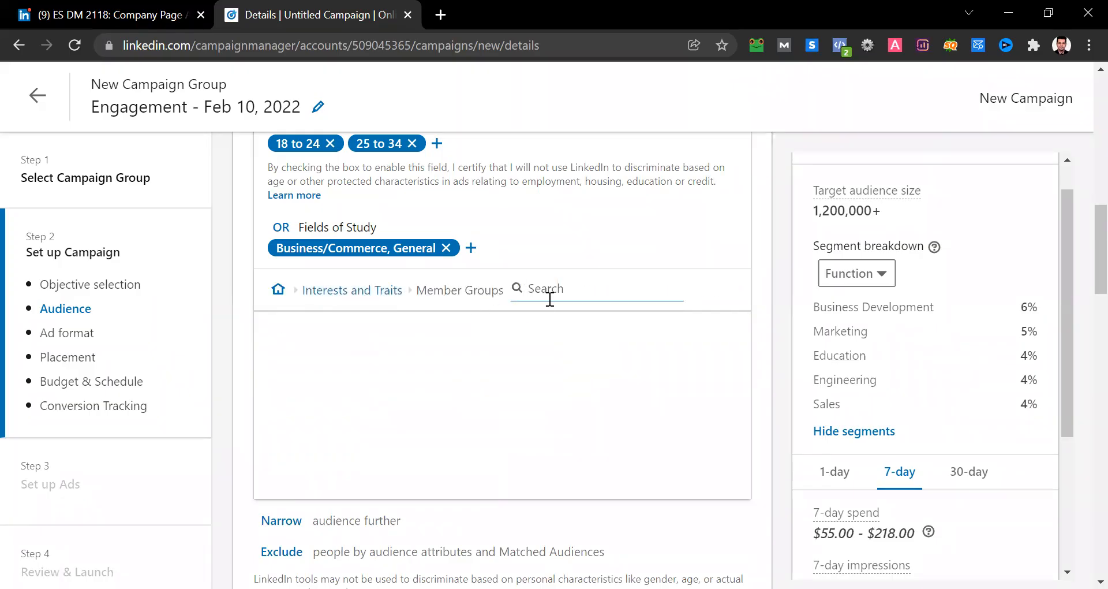
scroll(469, 343, down, 2)
scroll(469, 343, up, 2)
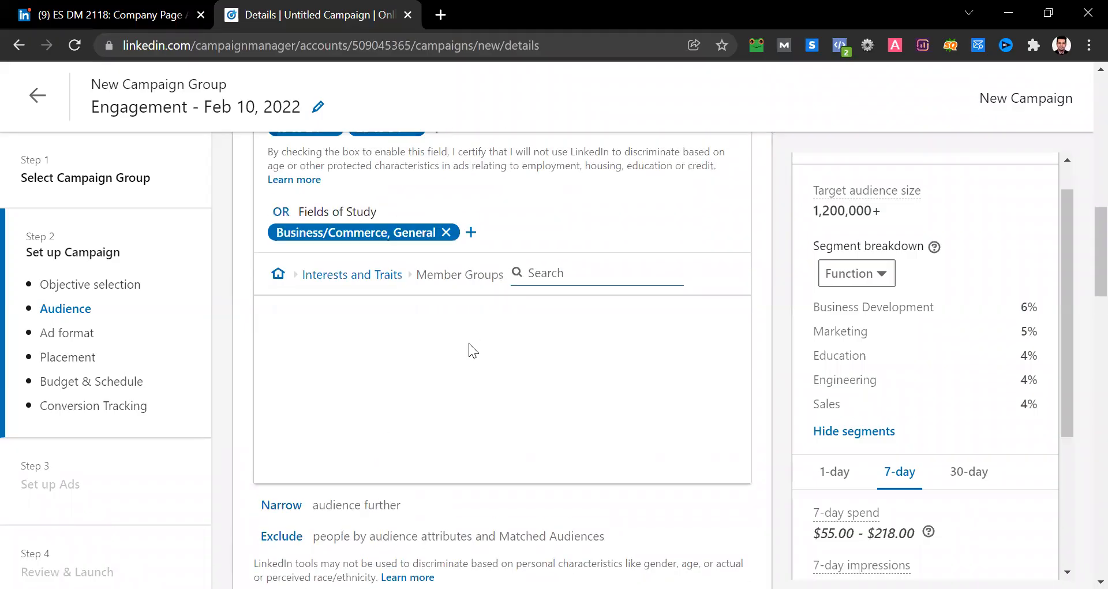
click(362, 280)
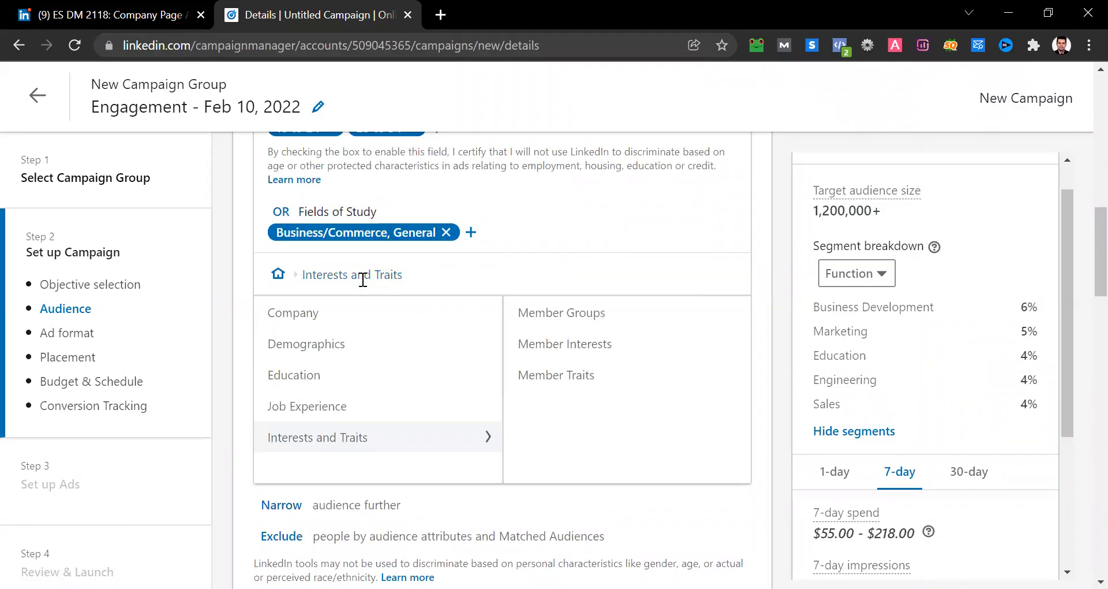
click(539, 346)
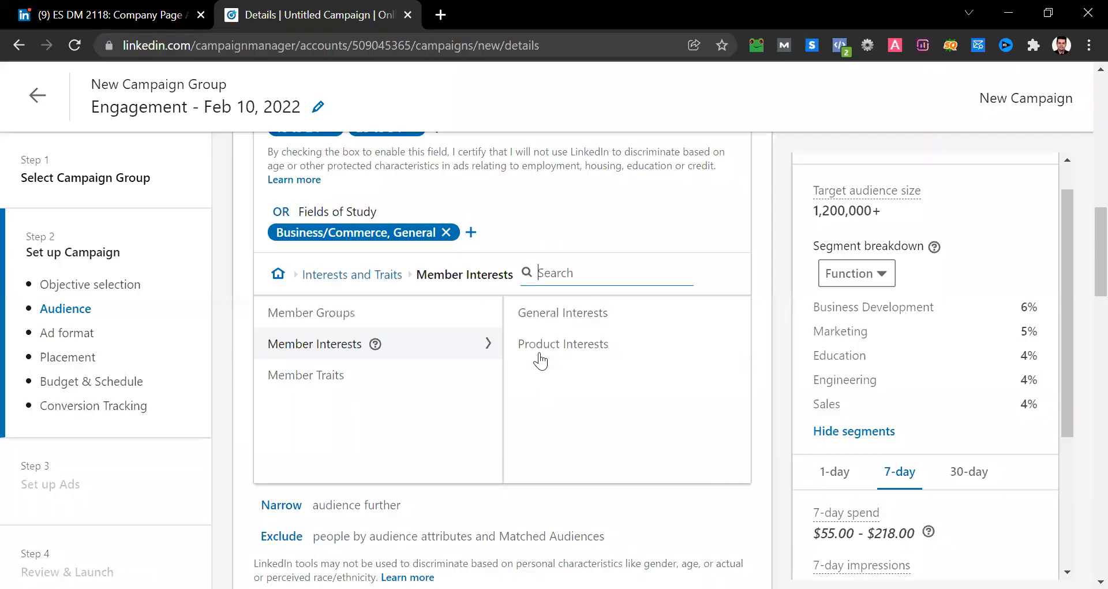
click(278, 274)
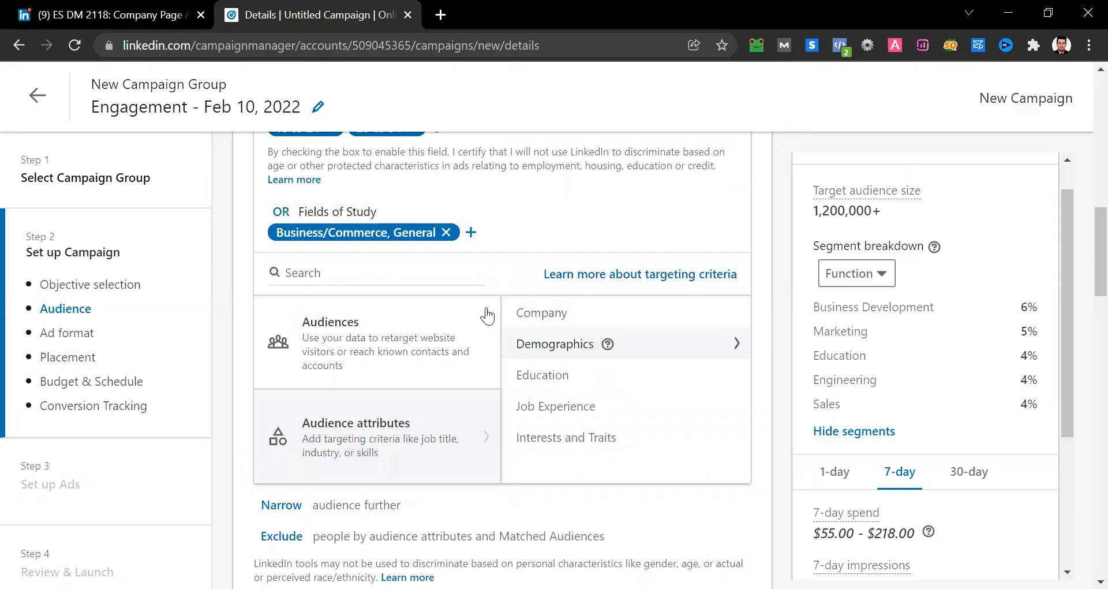
- Review the remaining audience settings and the available ad formats, including the description of Single image ad
scroll(488, 309, down, 3)
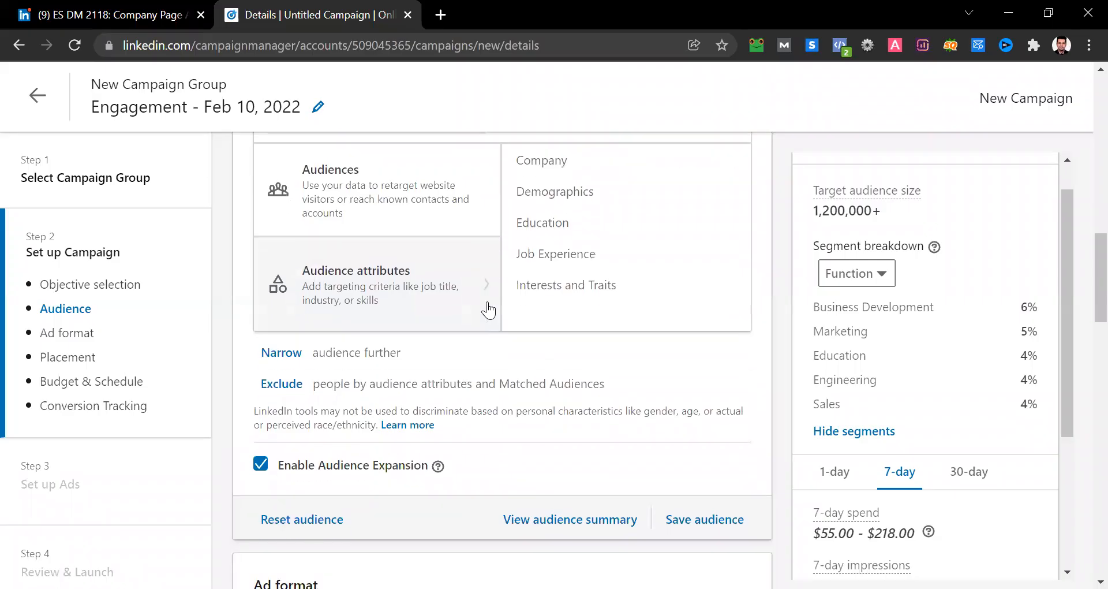
scroll(488, 310, up, 2)
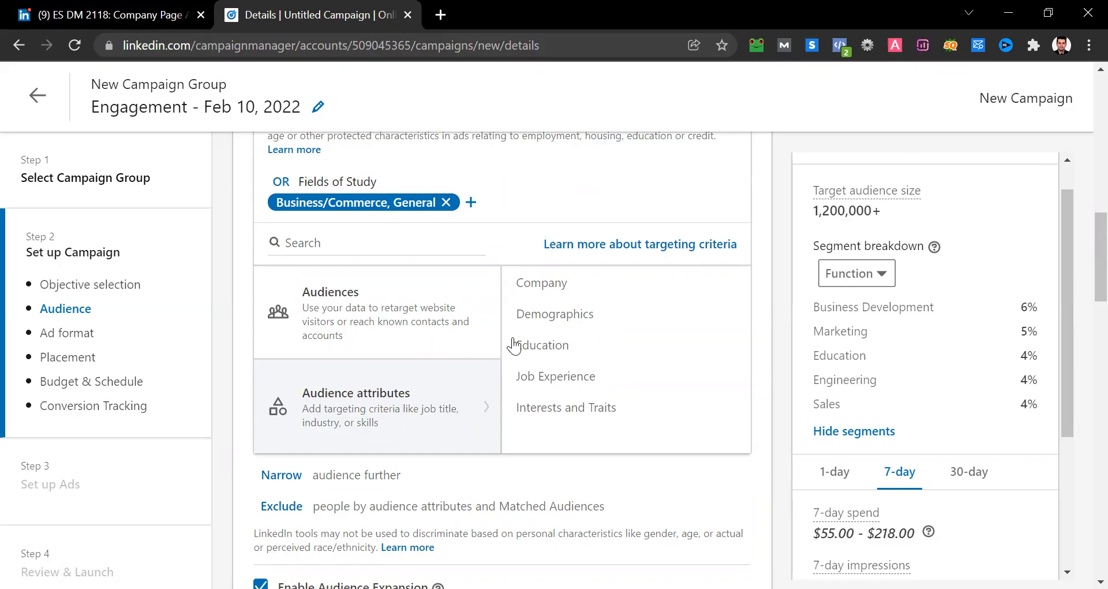
scroll(513, 346, down, 8)
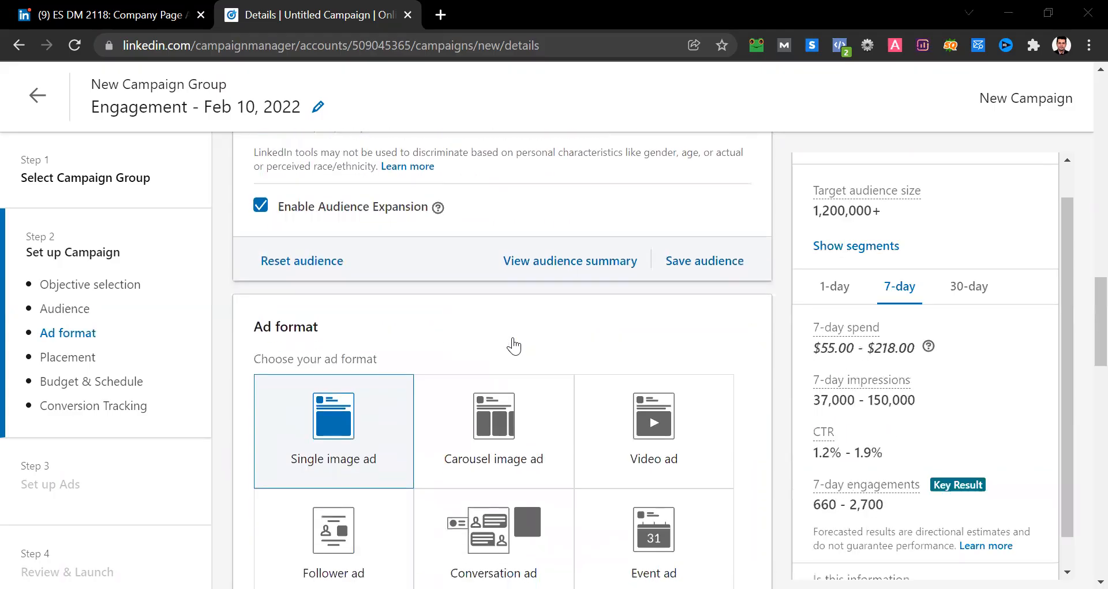
scroll(513, 345, down, 1)
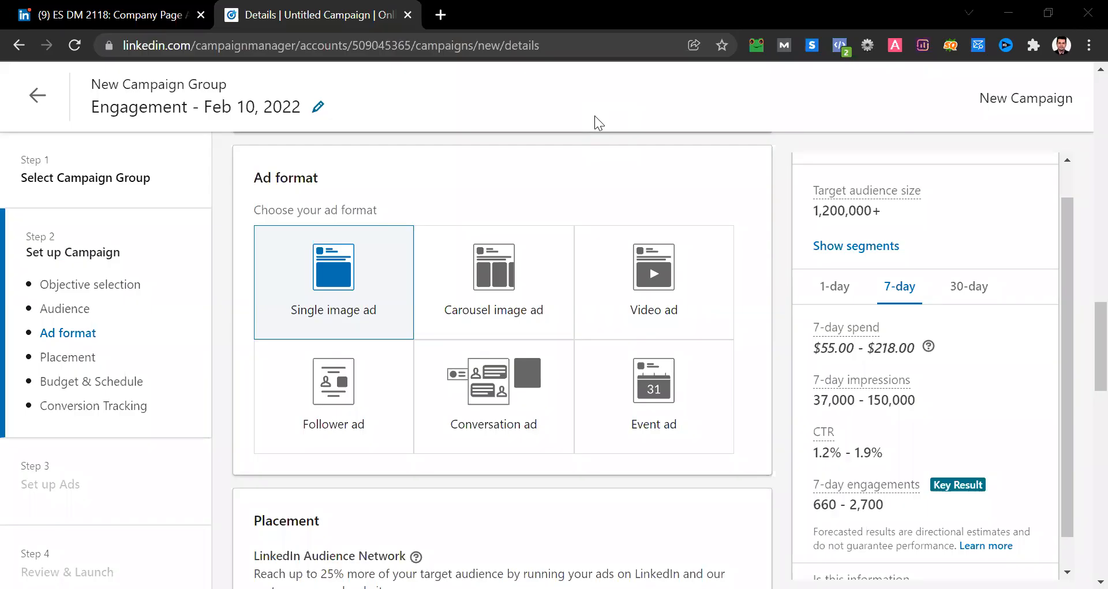
mouse_move(477, 337)
scroll(563, 176, down, 1)
mouse_move(337, 251)
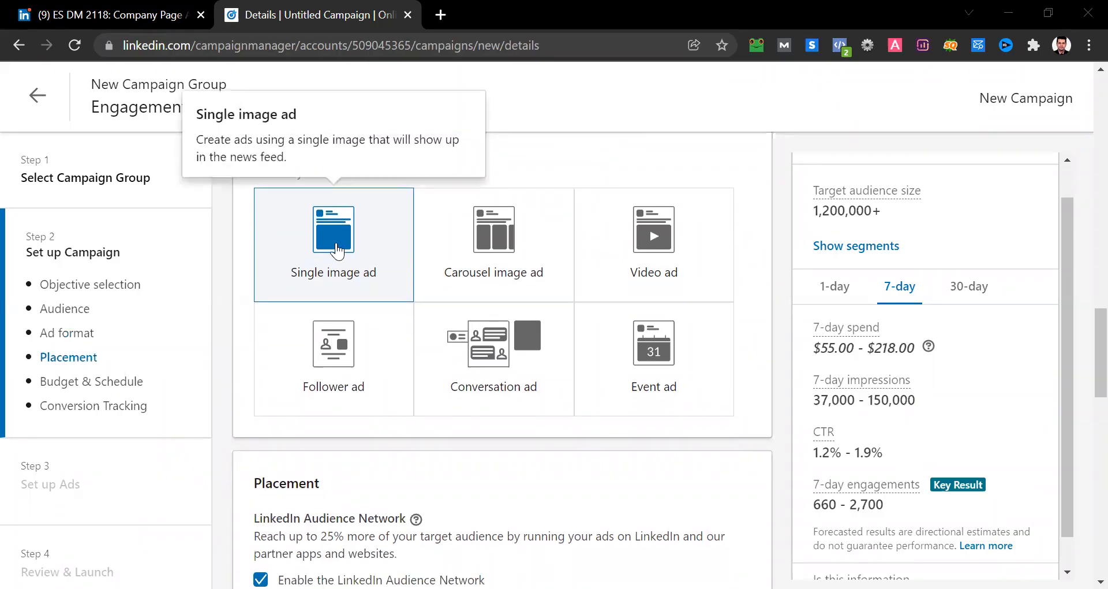
- Examine the campaign's budget type options, daily budget and schedule settings
scroll(337, 251, down, 6)
scroll(337, 252, down, 2)
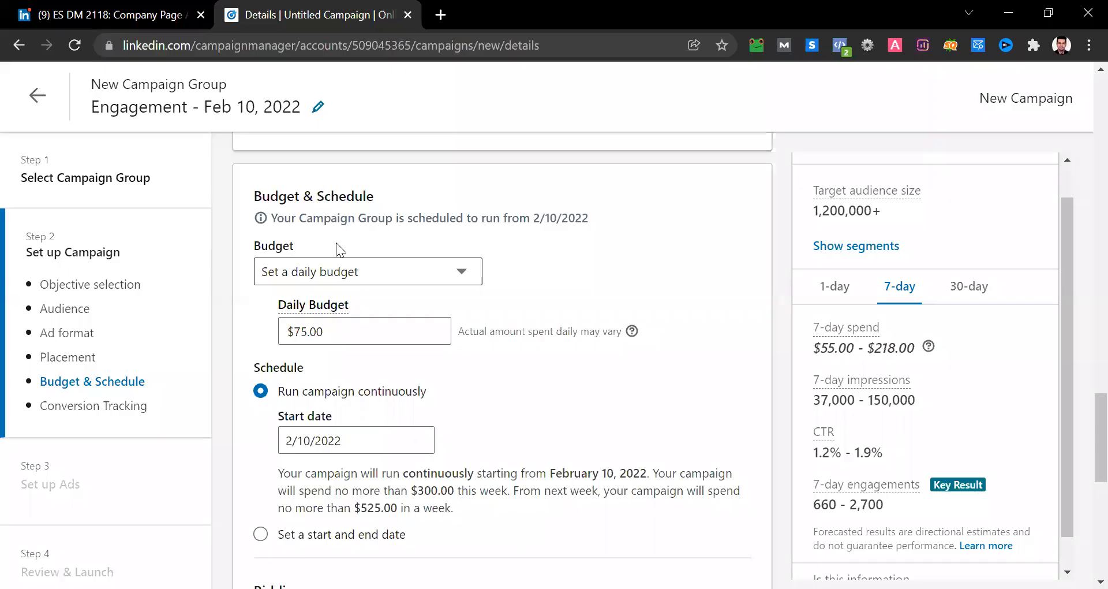
click(392, 272)
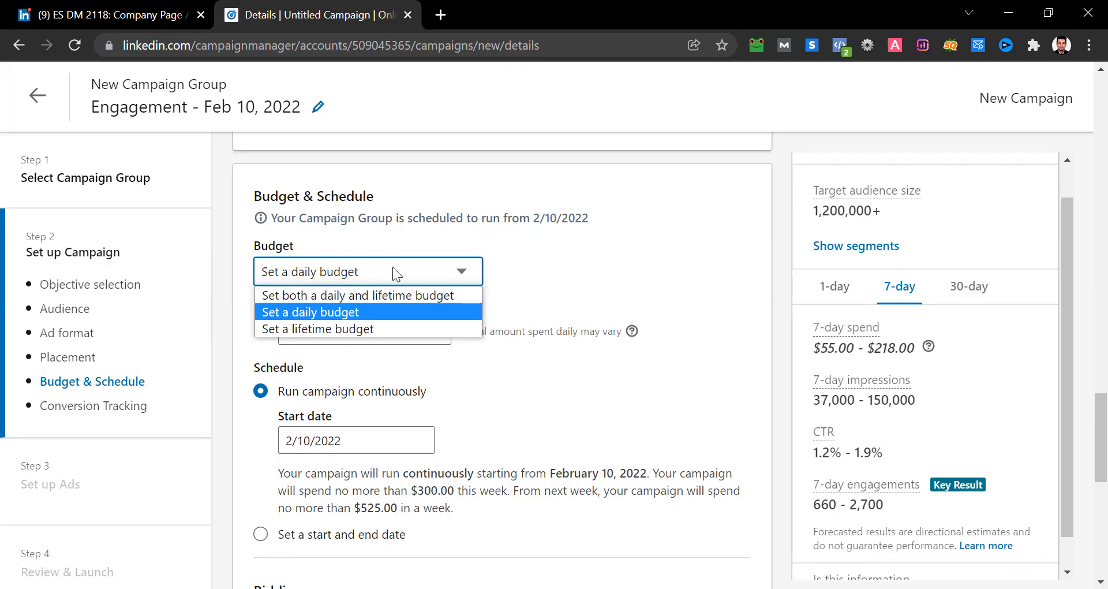
click(518, 281)
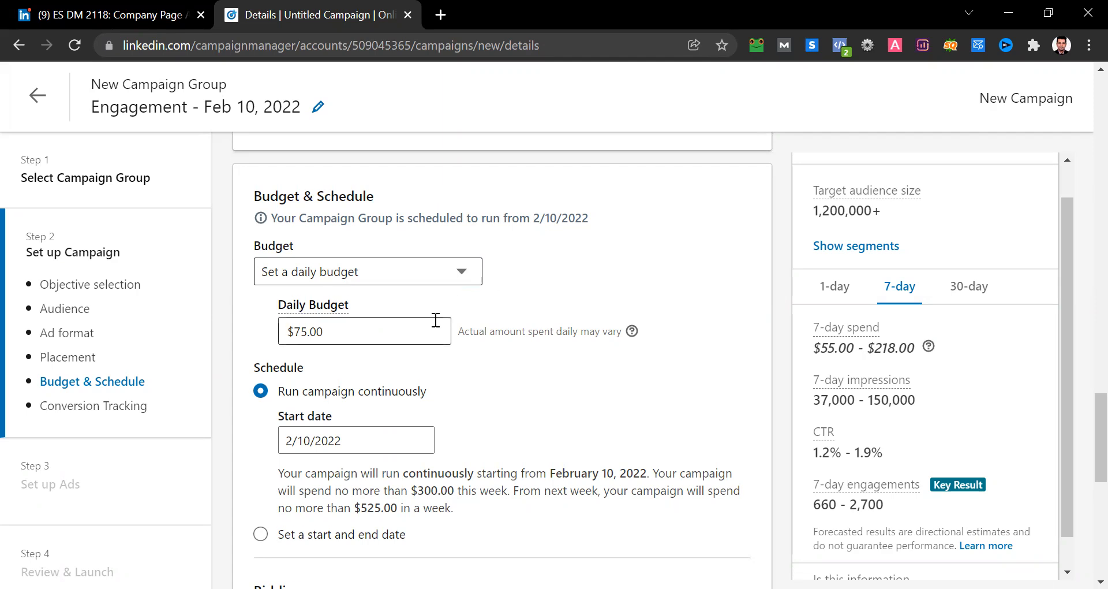
scroll(434, 319, down, 2)
scroll(434, 319, down, 1)
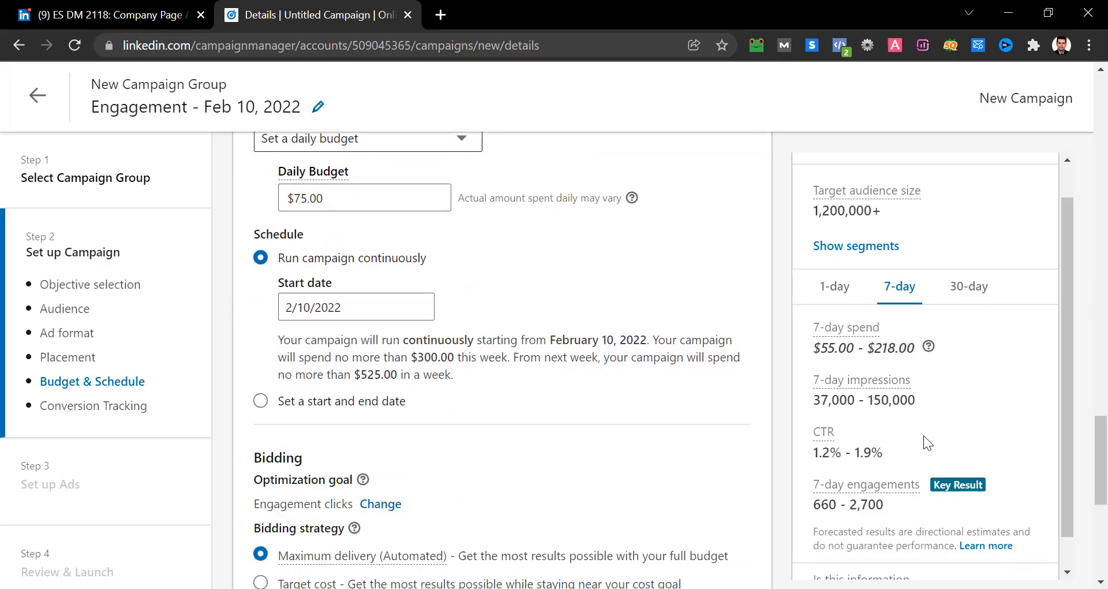
scroll(843, 409, up, 1)
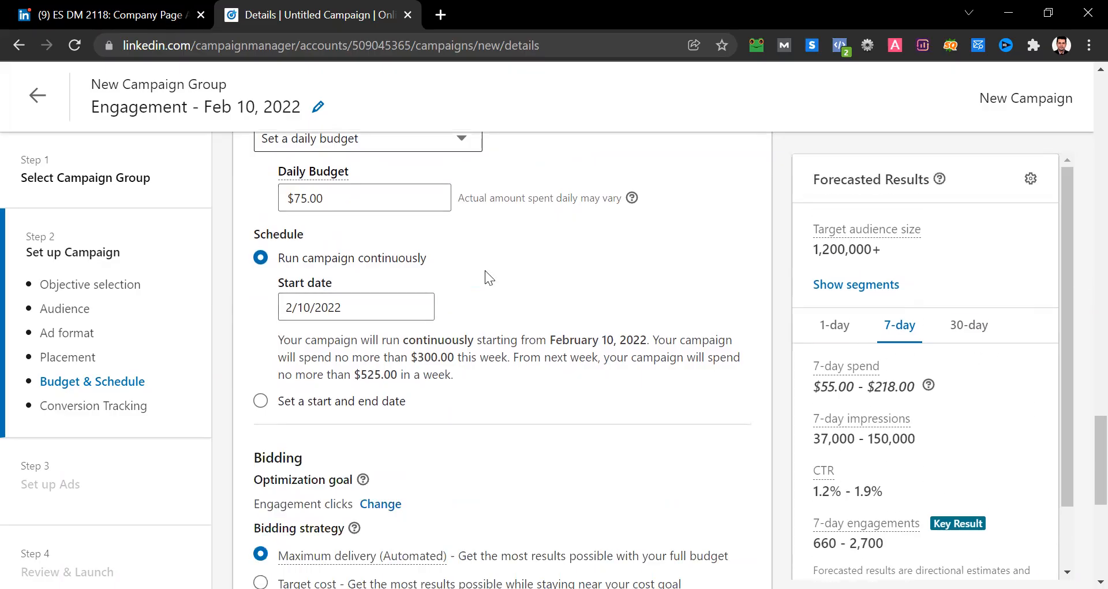
scroll(454, 244, up, 2)
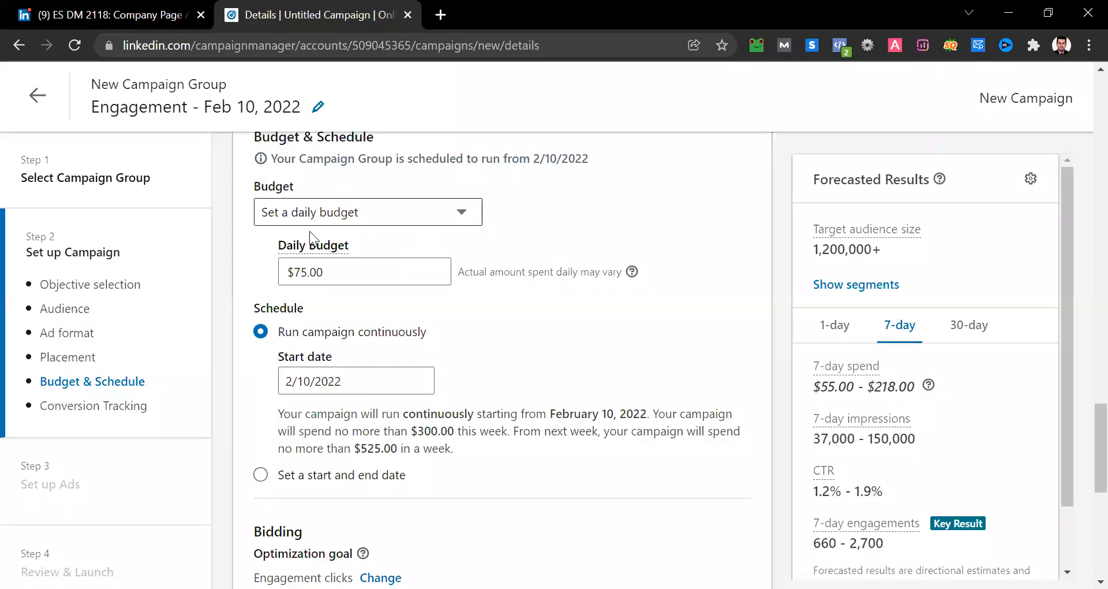
drag(465, 275, 633, 283)
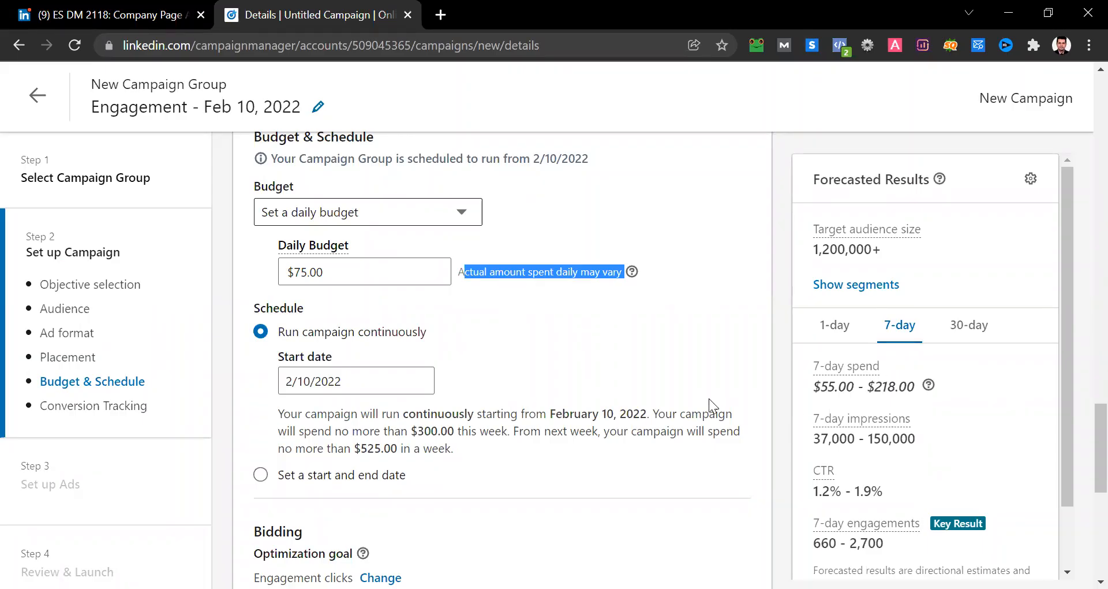
- Review the bidding and conversion tracking settings, and save the campaign details to proceed to ad setup
scroll(709, 398, down, 4)
scroll(708, 399, down, 3)
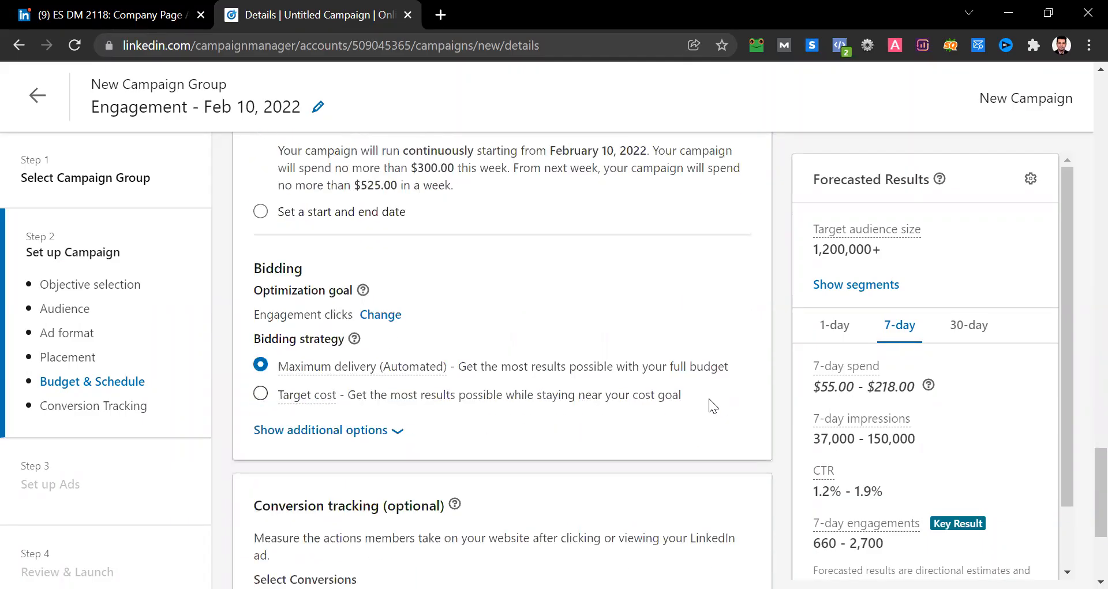
scroll(709, 398, down, 2)
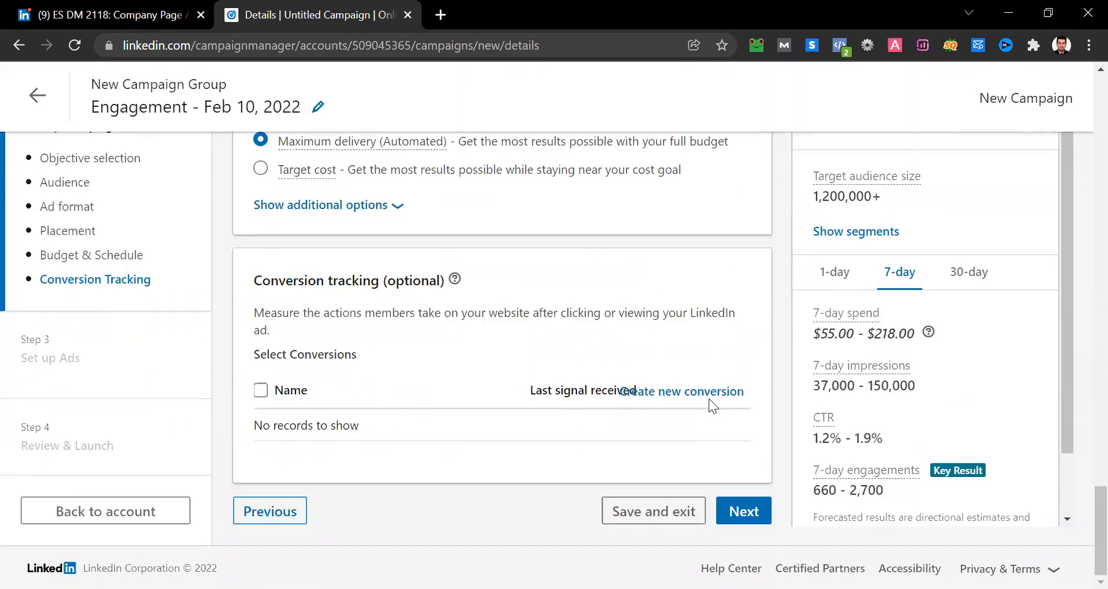
scroll(709, 398, up, 6)
scroll(709, 405, up, 1)
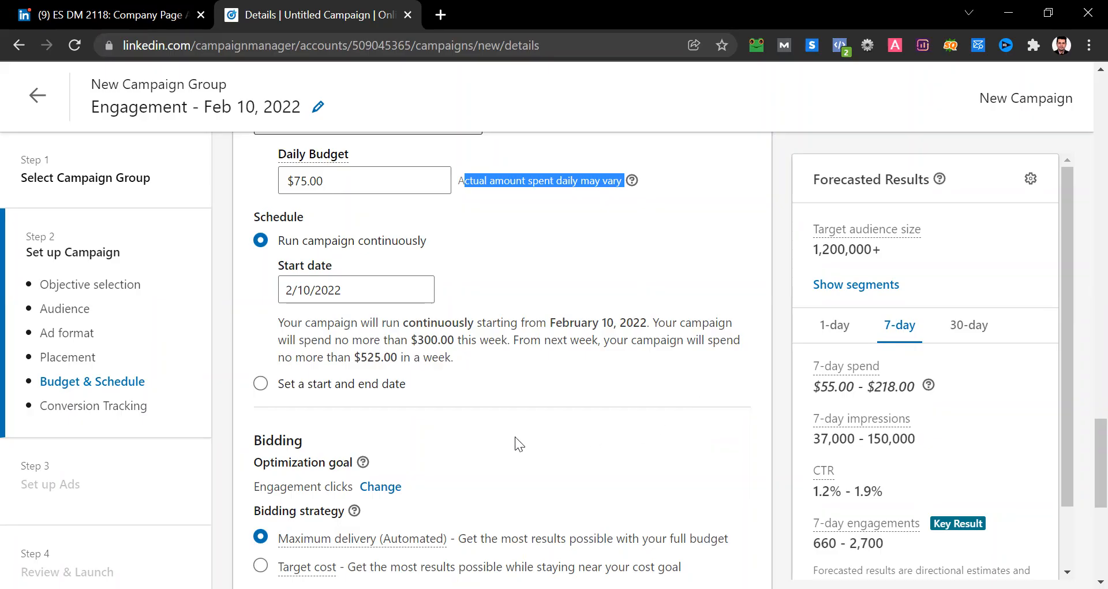
scroll(515, 437, down, 7)
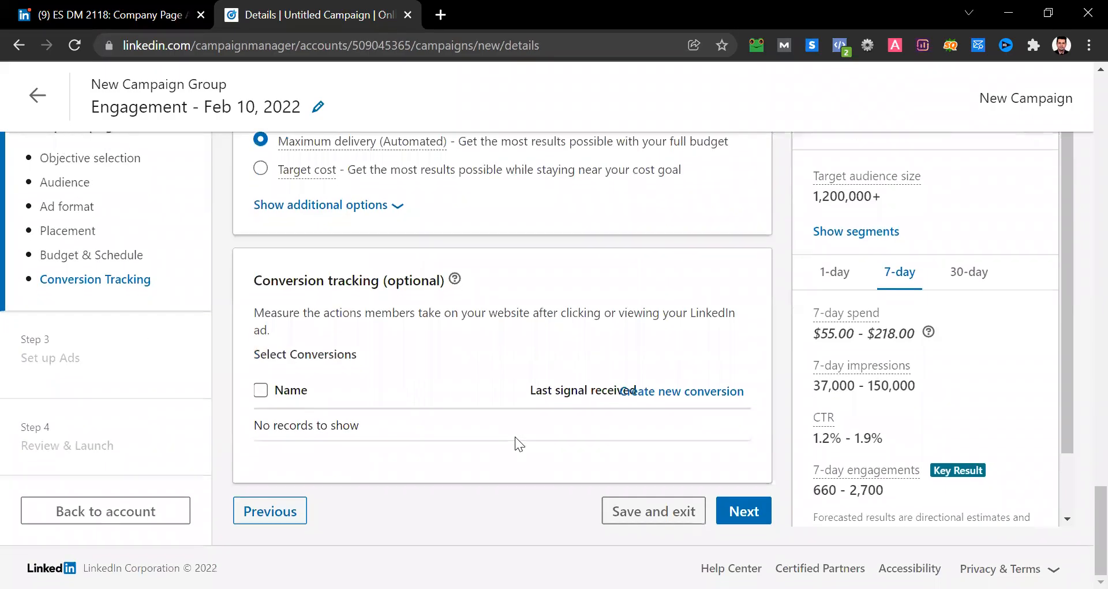
click(754, 511)
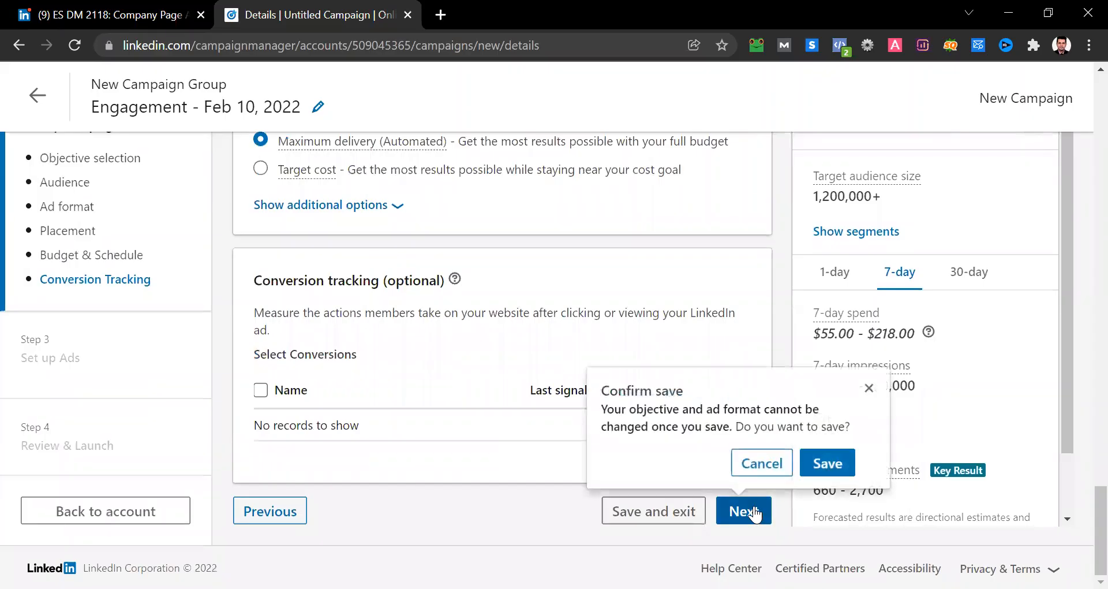
click(814, 469)
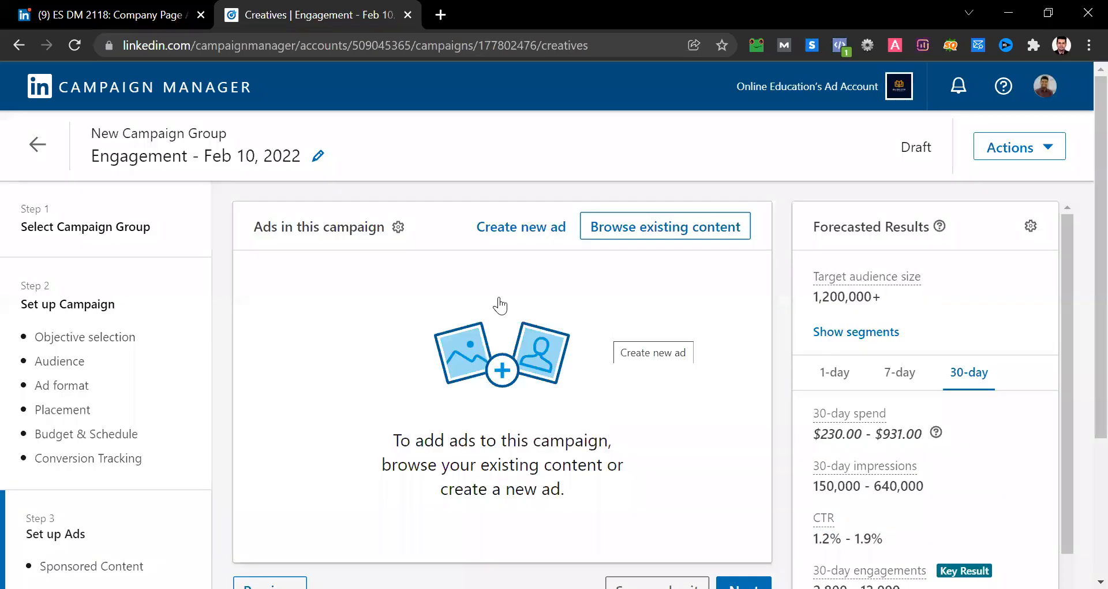
- Sponsor the existing single image post "Get free online course for upcoming spring day" from the content library in this campaign
scroll(500, 306, down, 1)
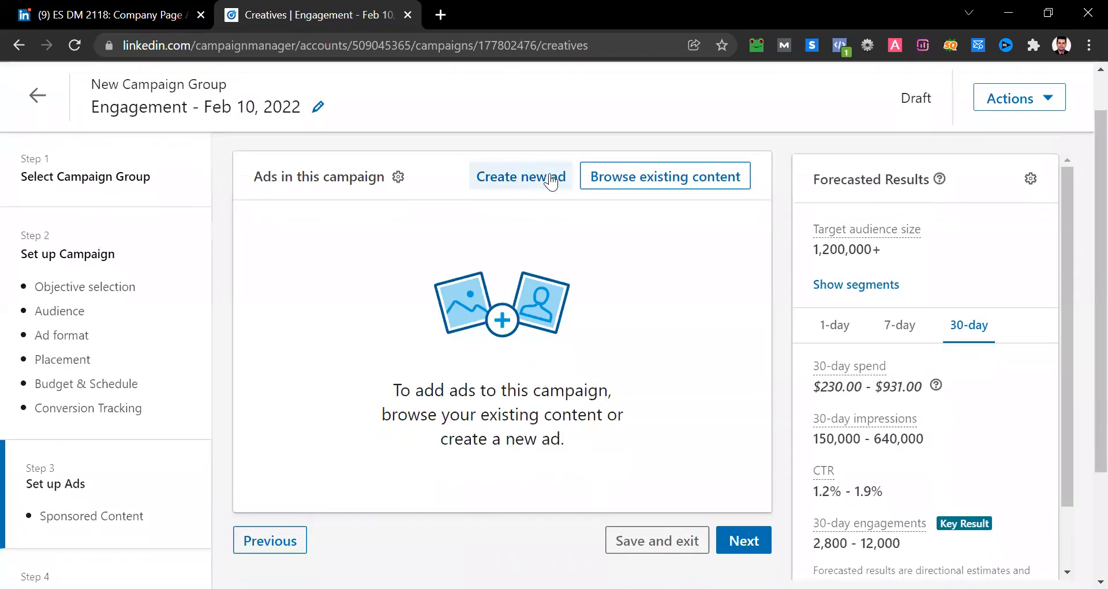
click(659, 189)
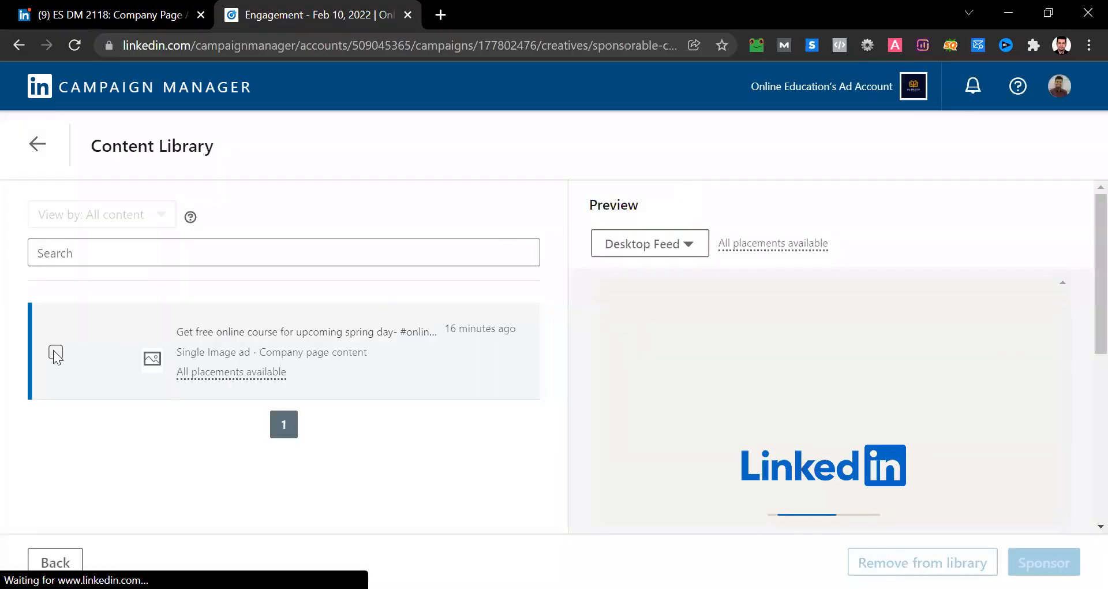
click(56, 352)
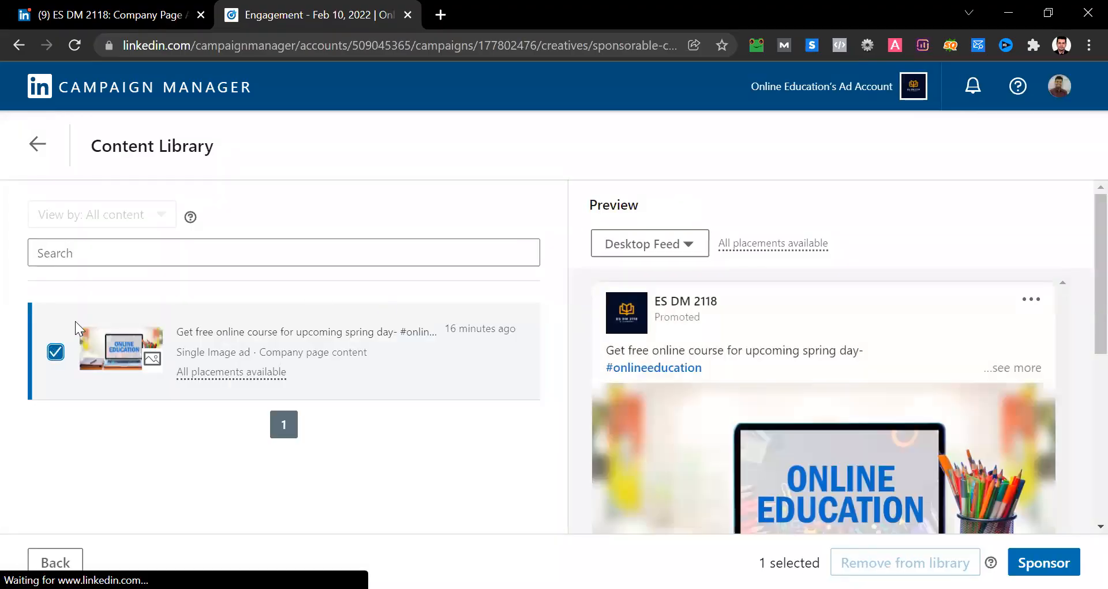
click(1041, 558)
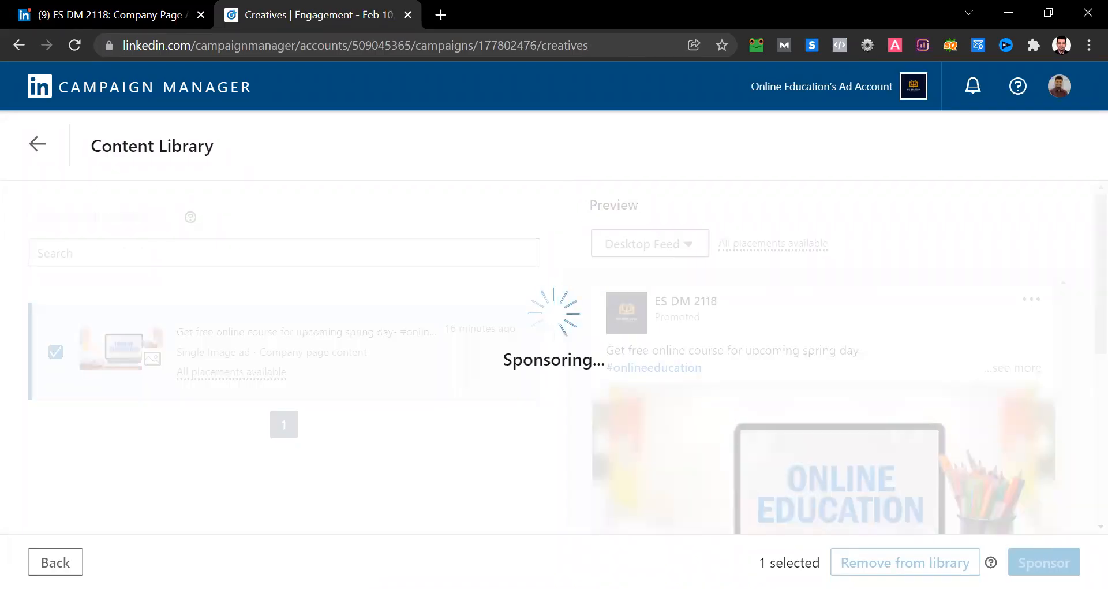
scroll(926, 393, down, 1)
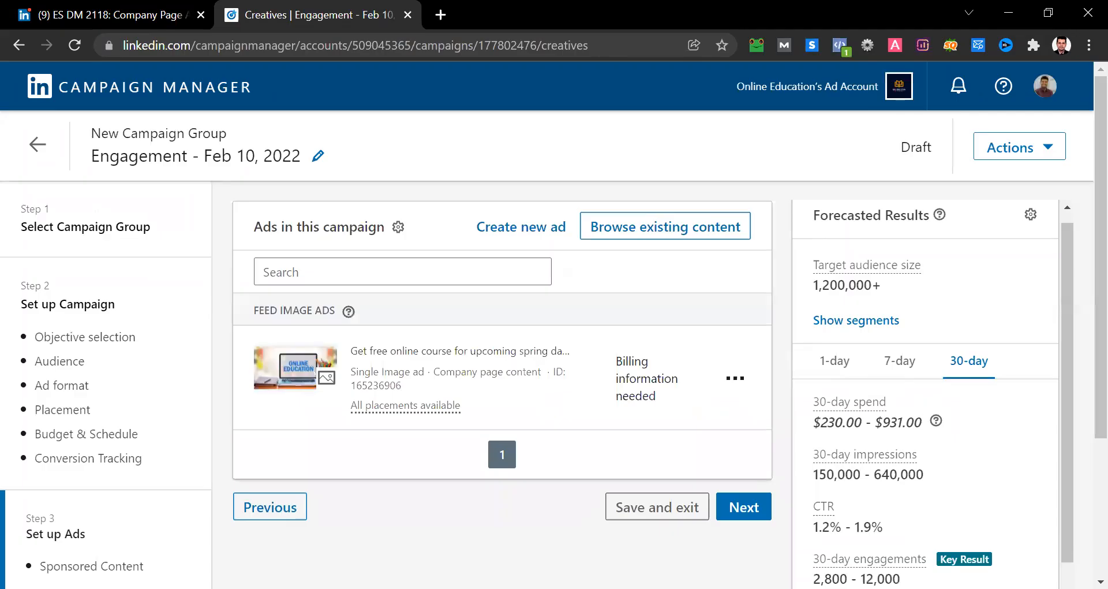
- Proceed to the campaign review, launch the Engagement campaign and go to the account overview
click(760, 510)
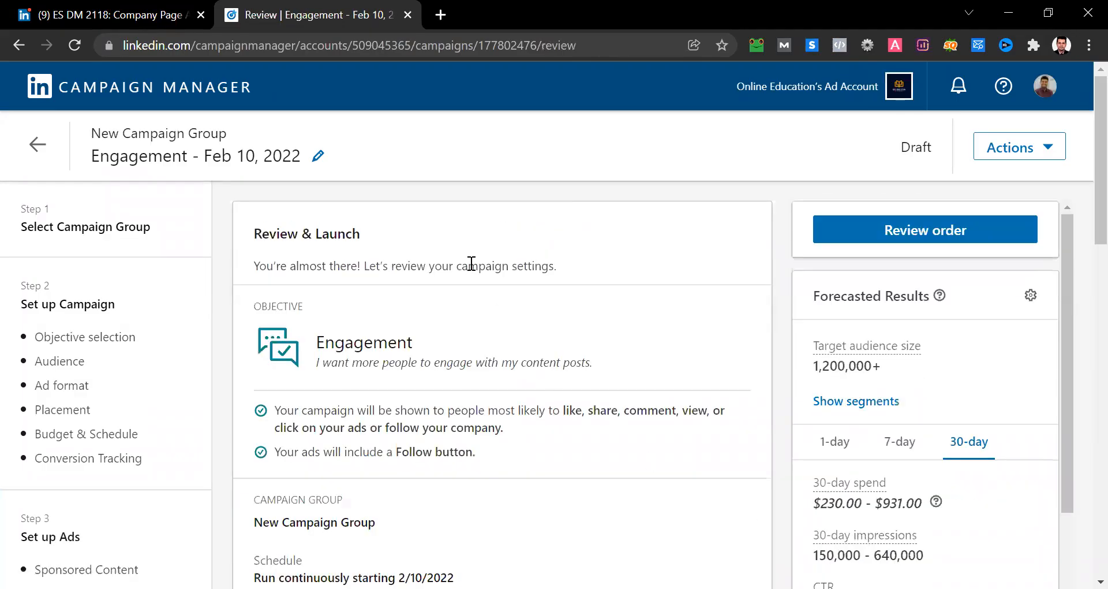
scroll(471, 263, down, 15)
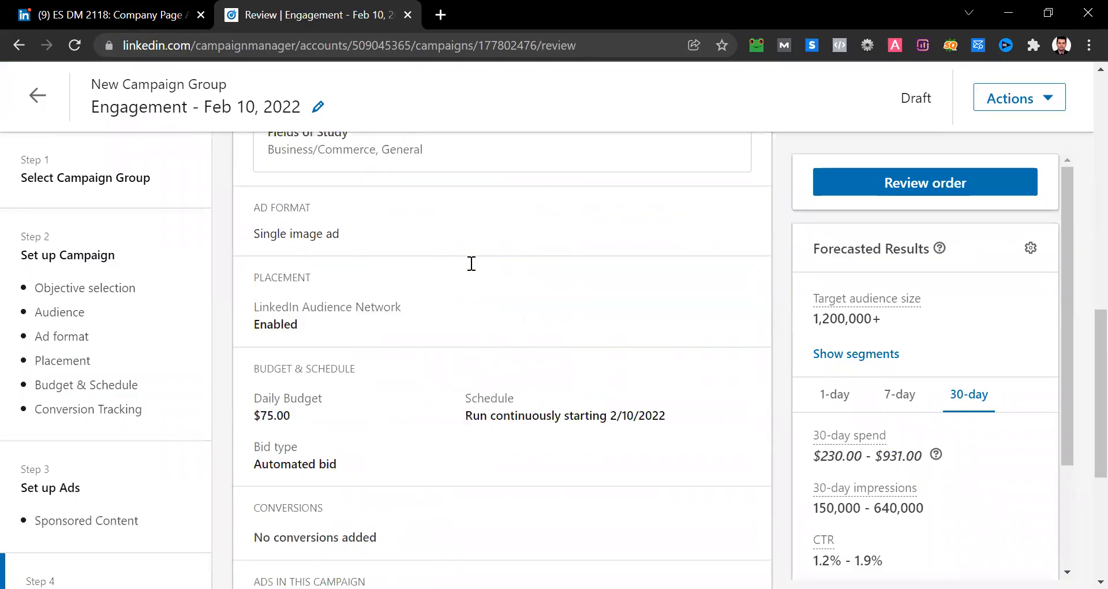
click(723, 513)
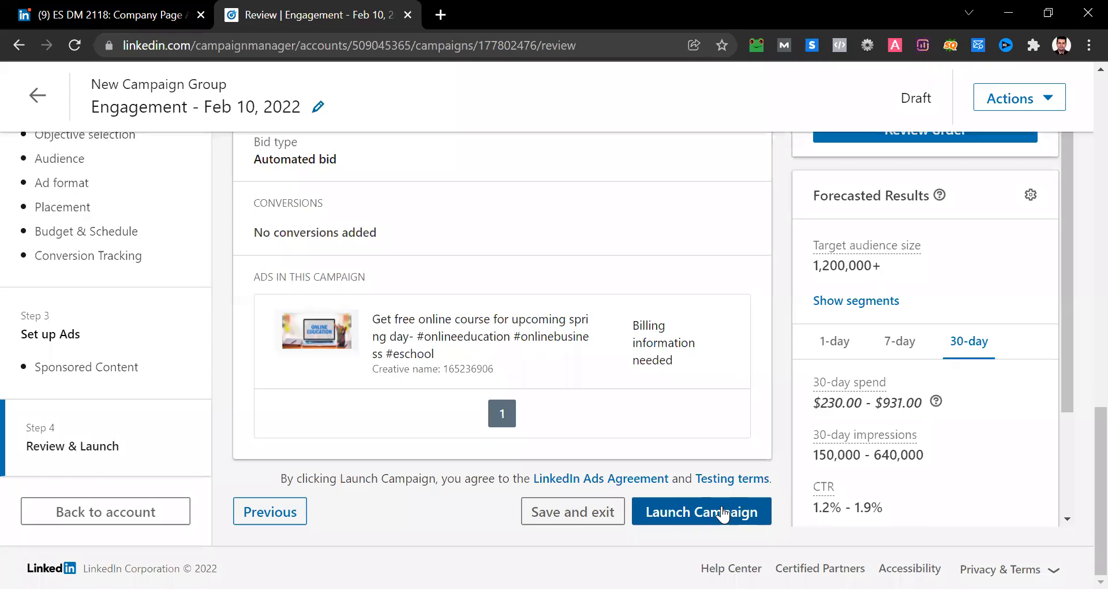
click(723, 513)
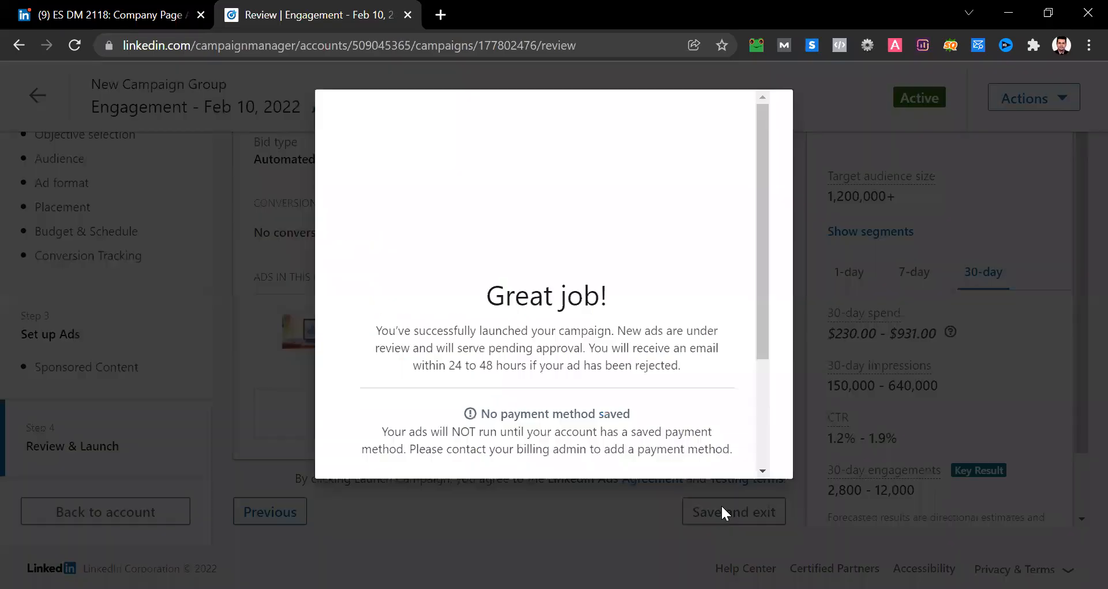
scroll(604, 369, down, 3)
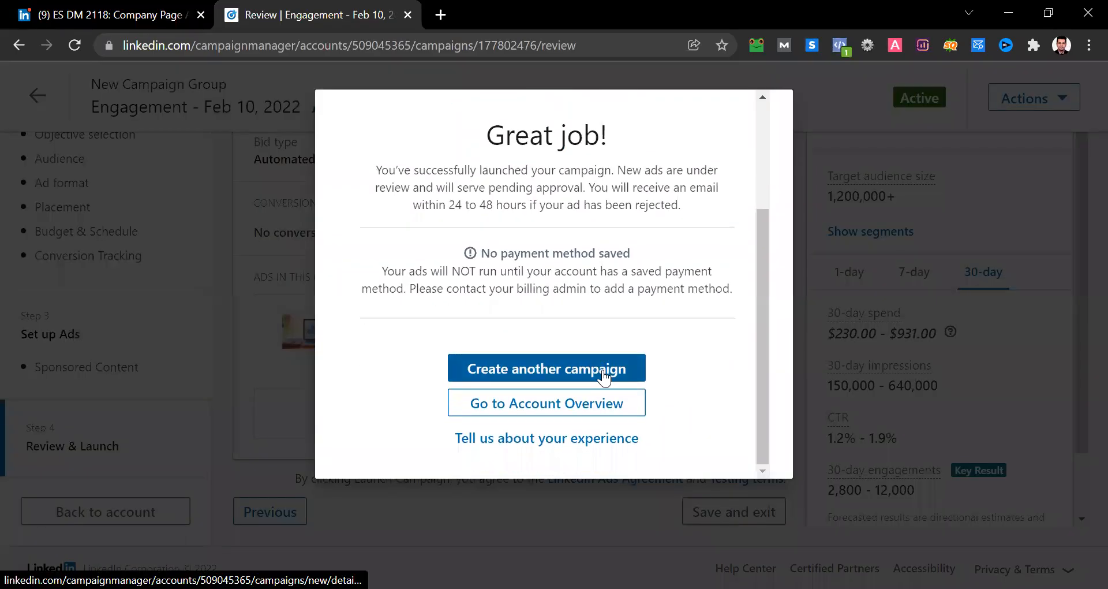
click(539, 403)
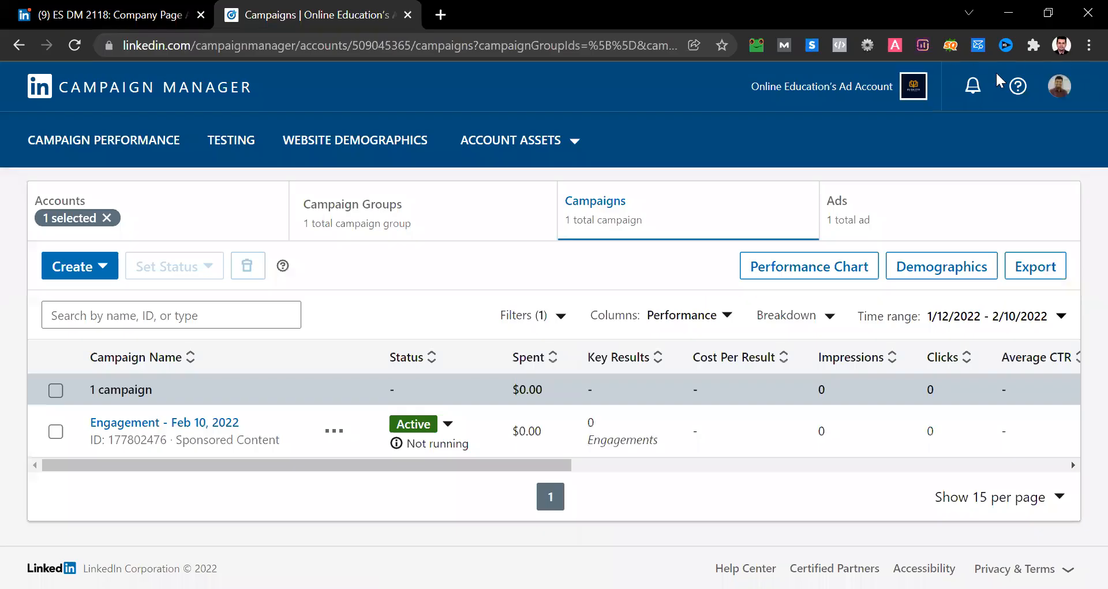
- Open the ad account's billing center and view the payment method and billing activity sections
click(1060, 86)
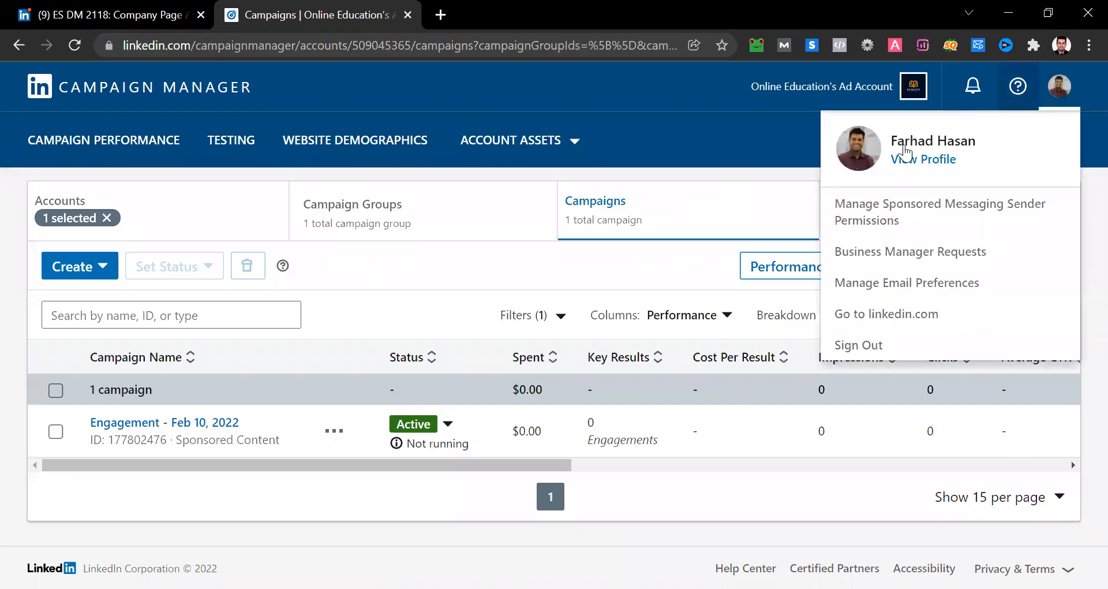
click(847, 101)
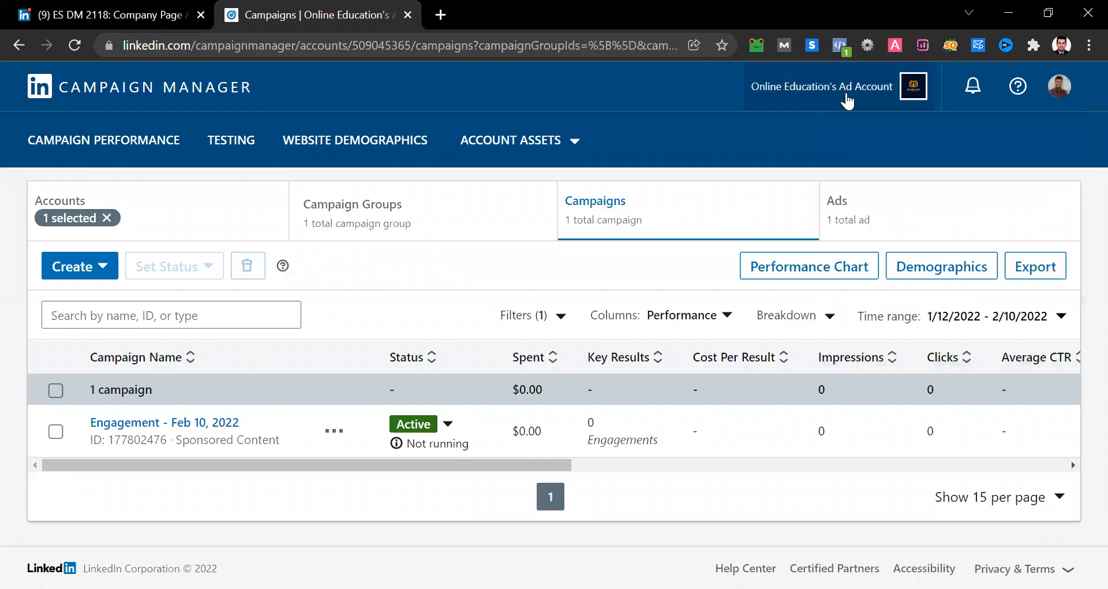
click(847, 101)
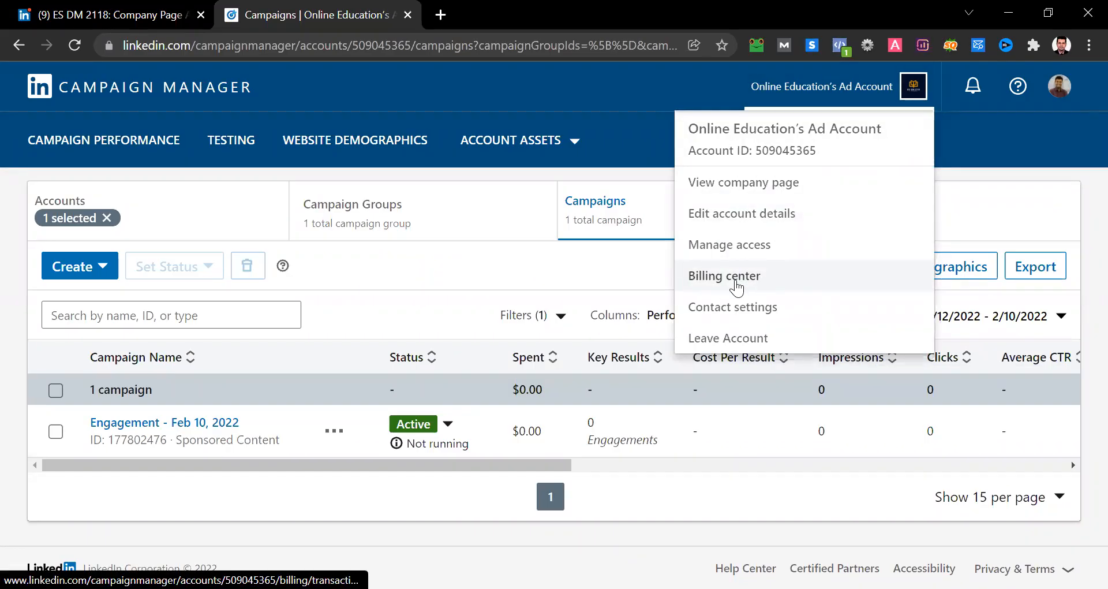
click(737, 286)
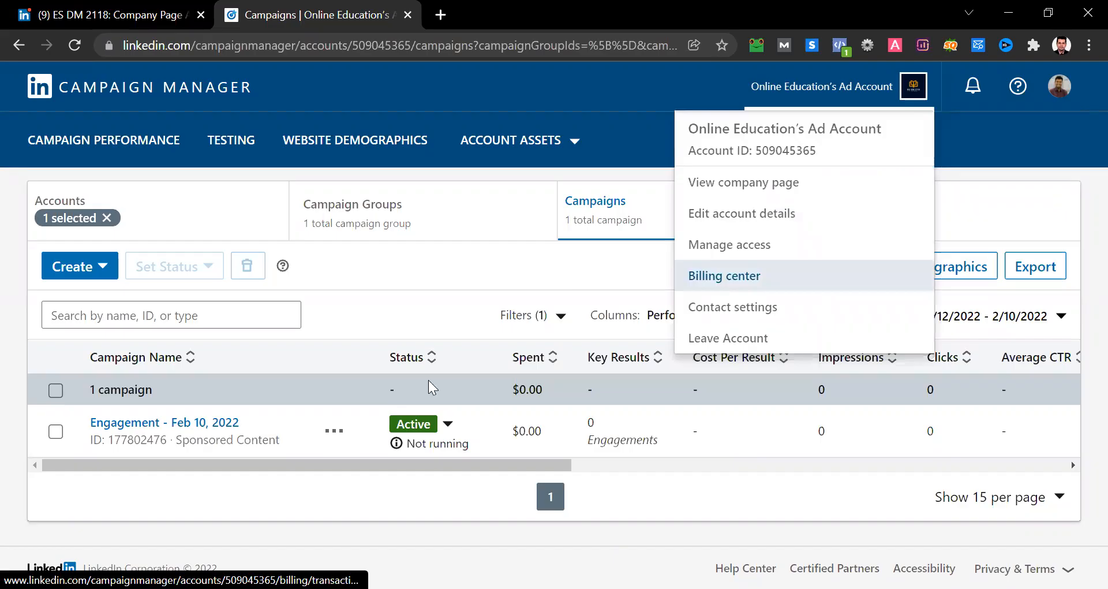
scroll(436, 379, down, 3)
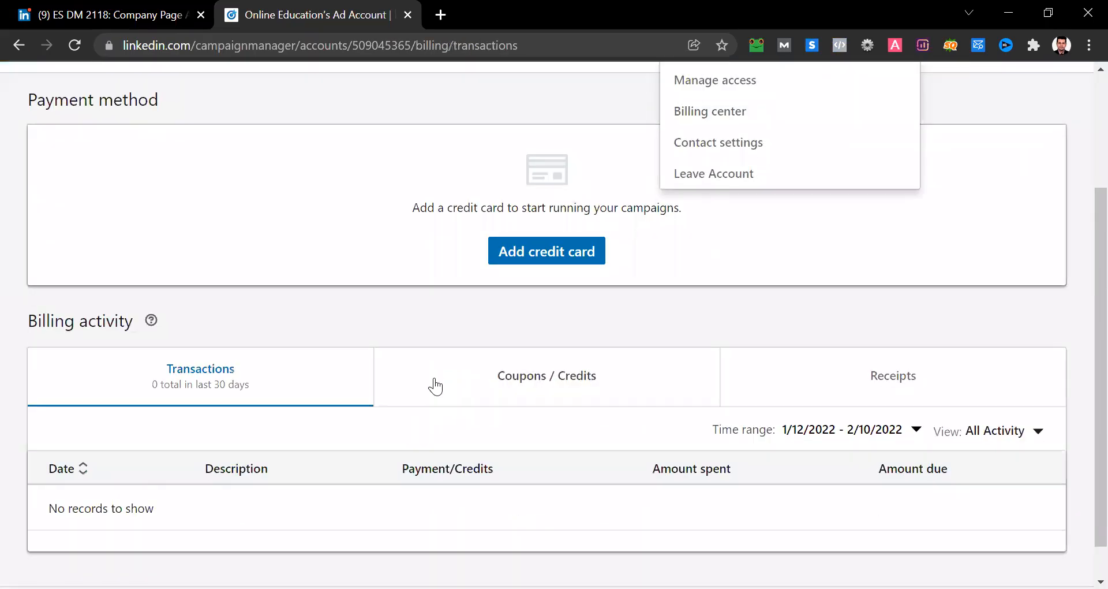